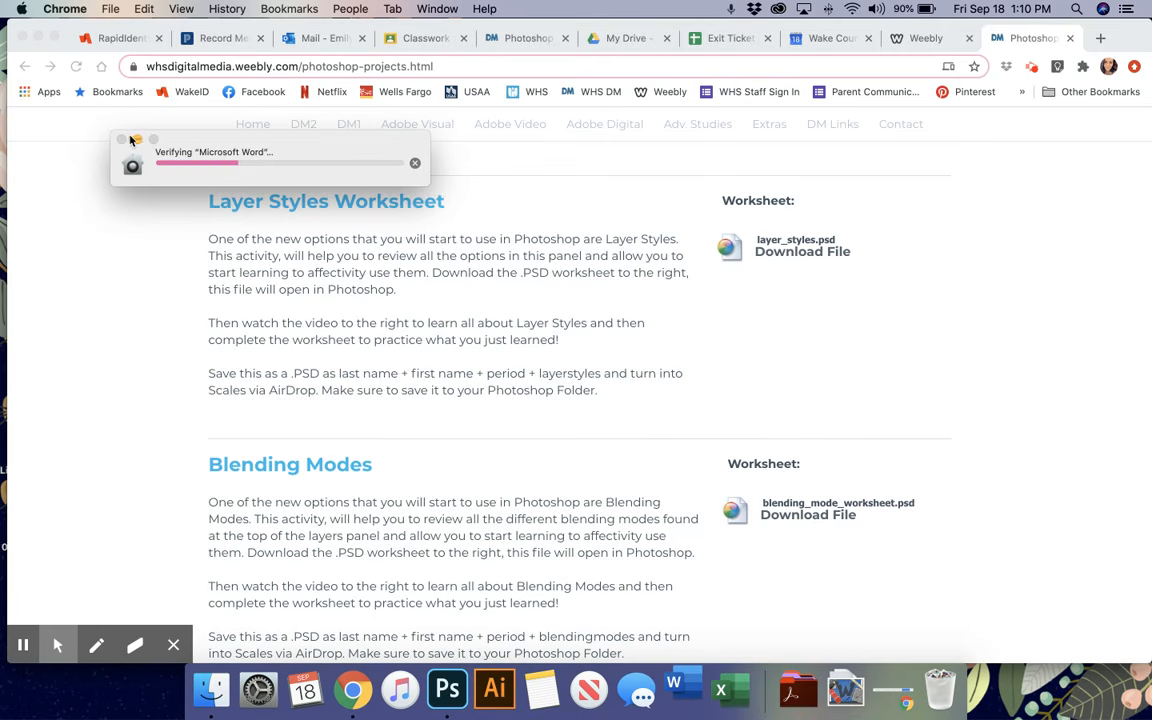
# Minimize the Microsoft Word verification window and download layer_styles.psd from the Layer Styles Worksheet section of the page.
pyautogui.click(137, 140)
pyautogui.click(439, 276)
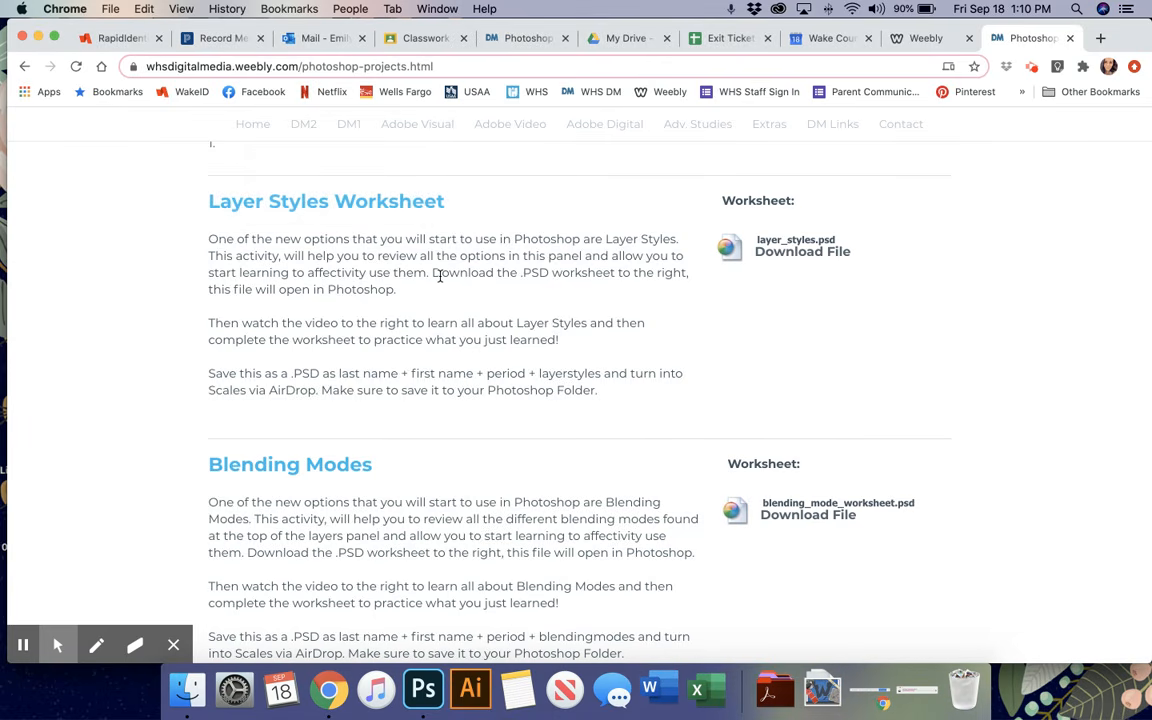
pyautogui.click(791, 259)
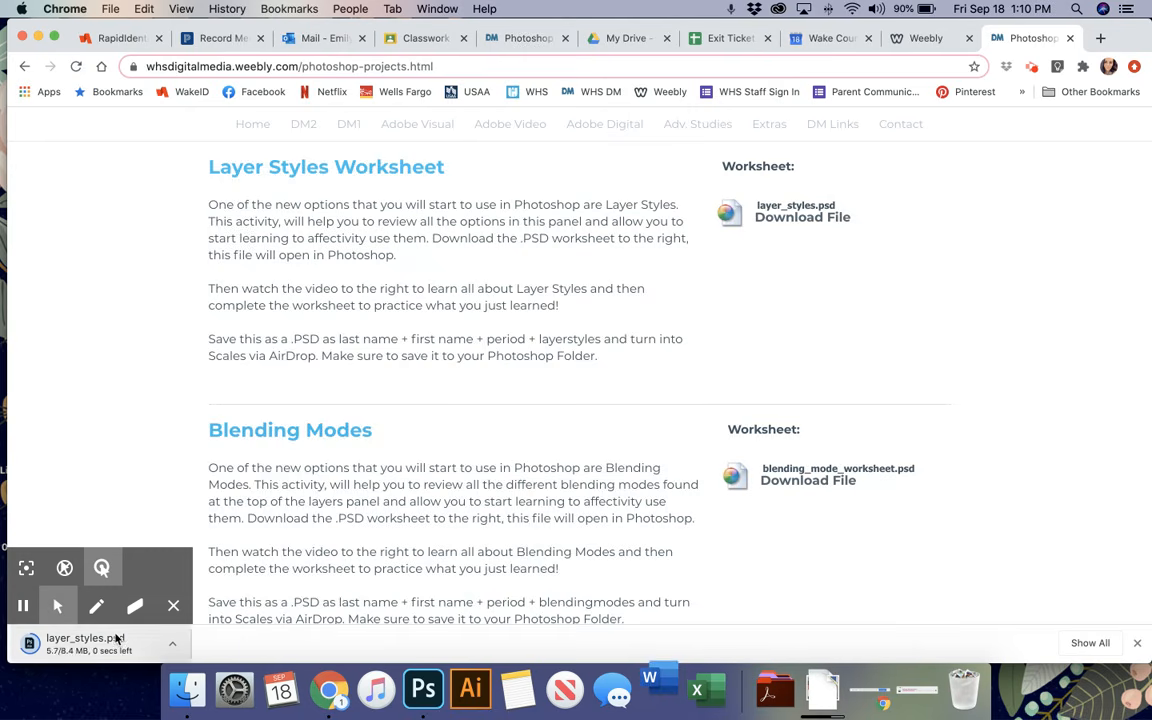
# Force quit Microsoft Word and open the downloaded layer_styles.psd in Photoshop.
pyautogui.rightClick(655, 686)
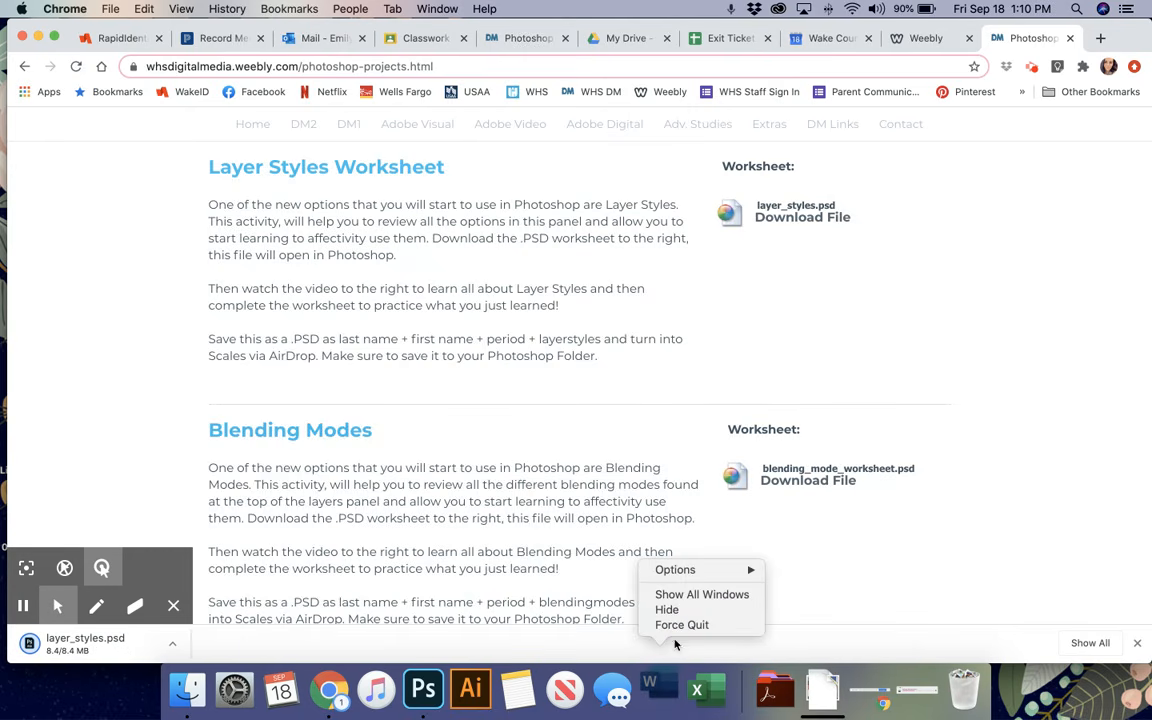
pyautogui.click(681, 625)
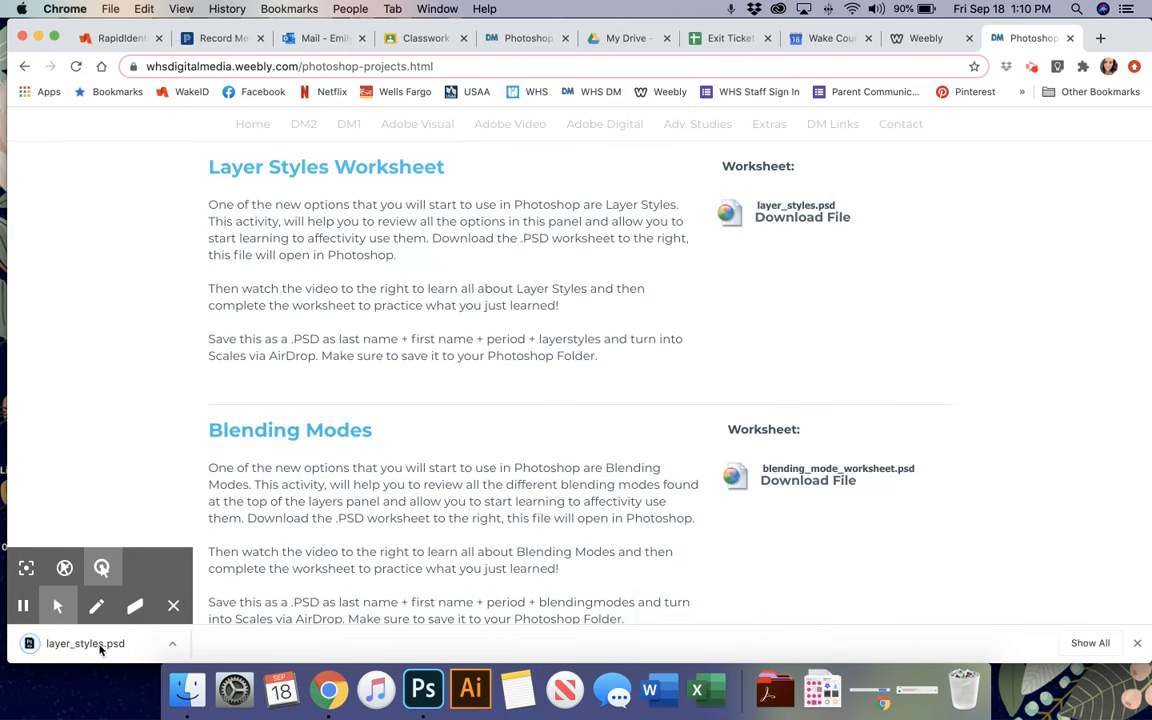
pyautogui.click(51, 648)
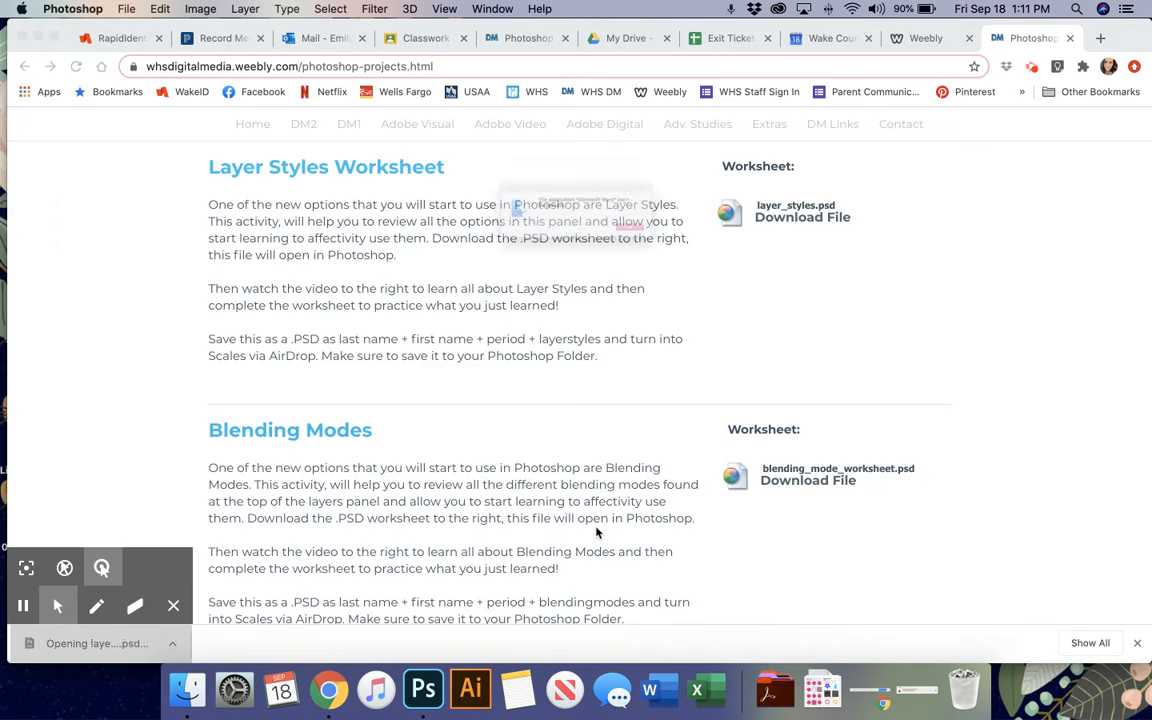
pyautogui.click(697, 246)
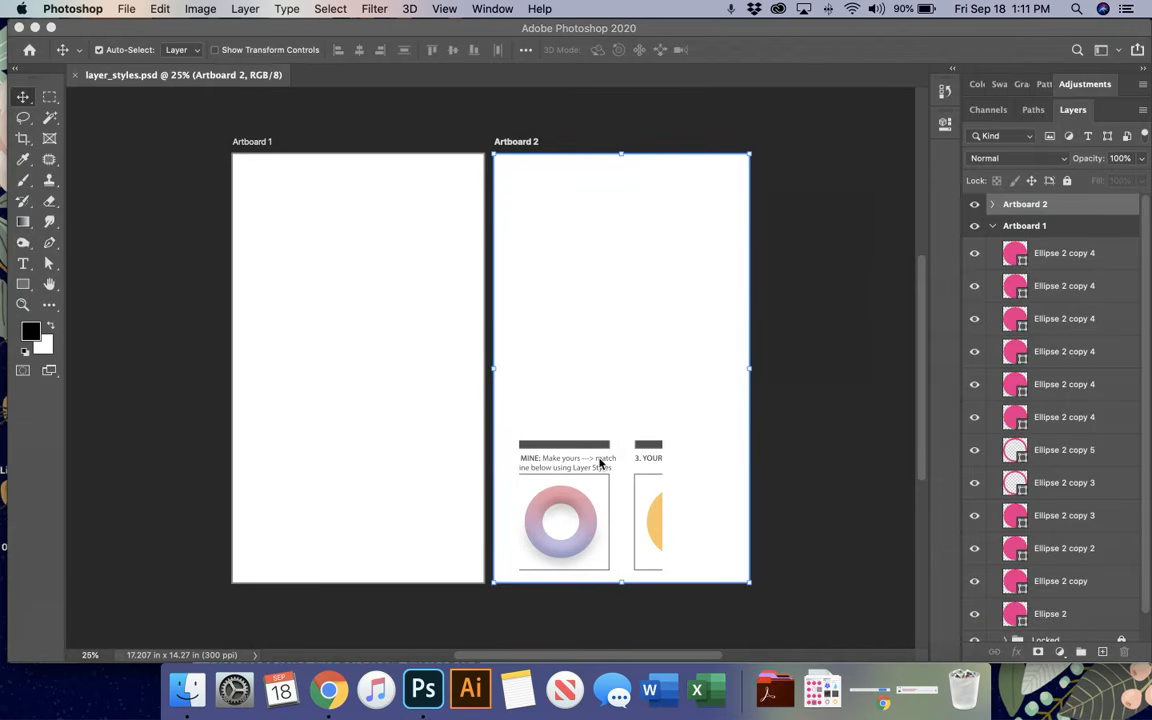
# Collapse the Artboard 1 layer list, check which layers Artboard 2 contains, and collapse it as well.
pyautogui.click(993, 226)
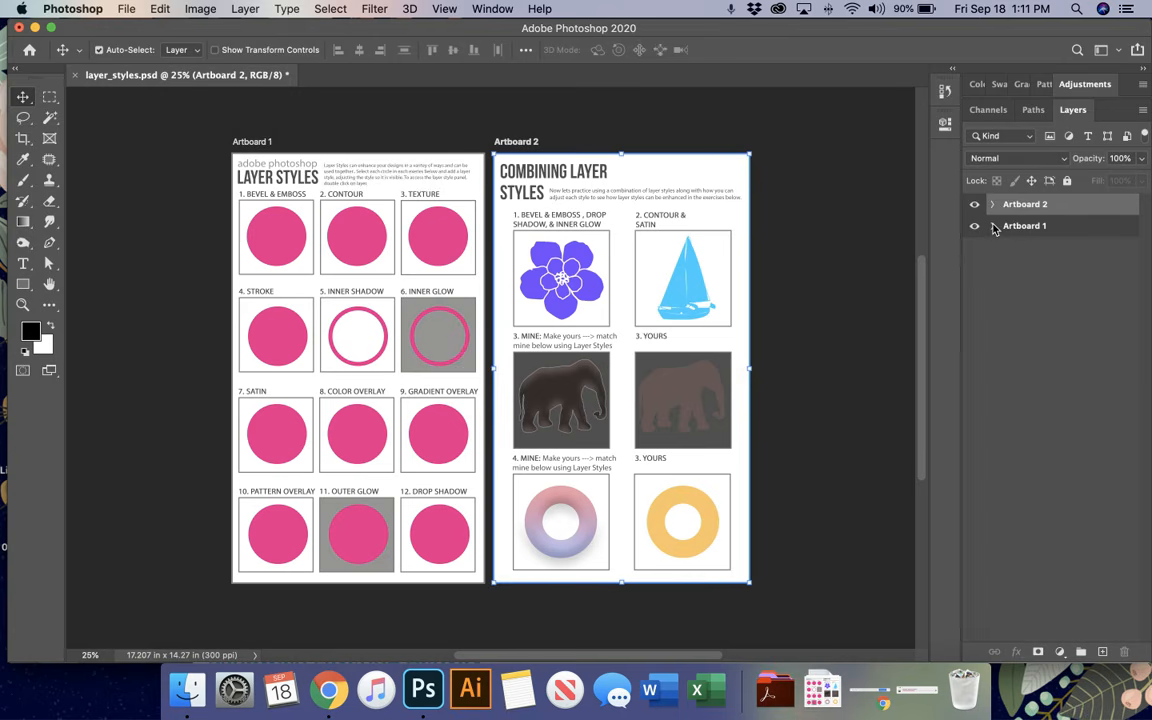
pyautogui.click(992, 205)
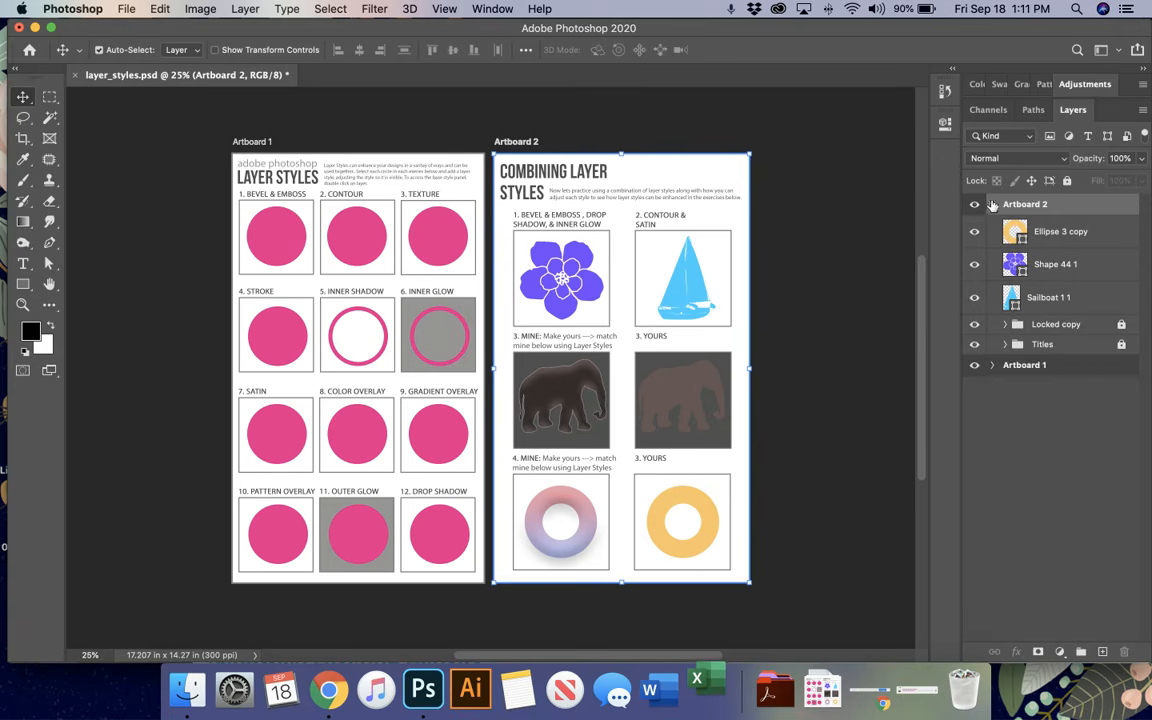
pyautogui.click(992, 205)
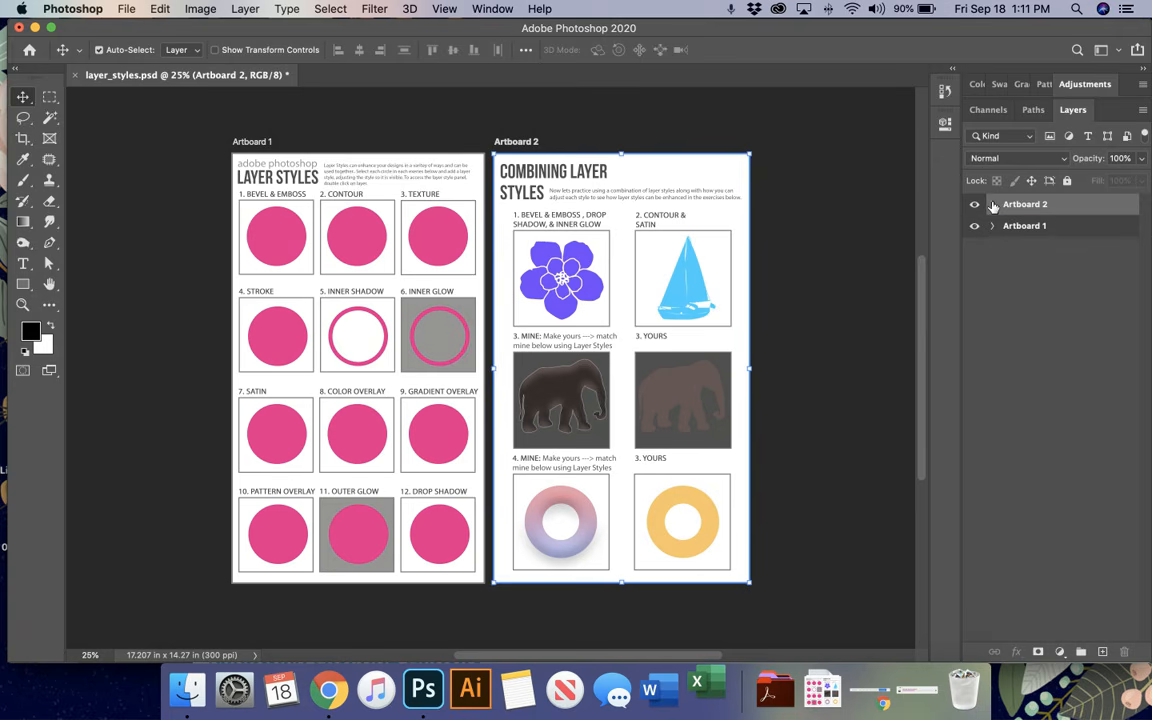
# Move Artboard 1 above Artboard 2 in the layer order.
pyautogui.click(190, 212)
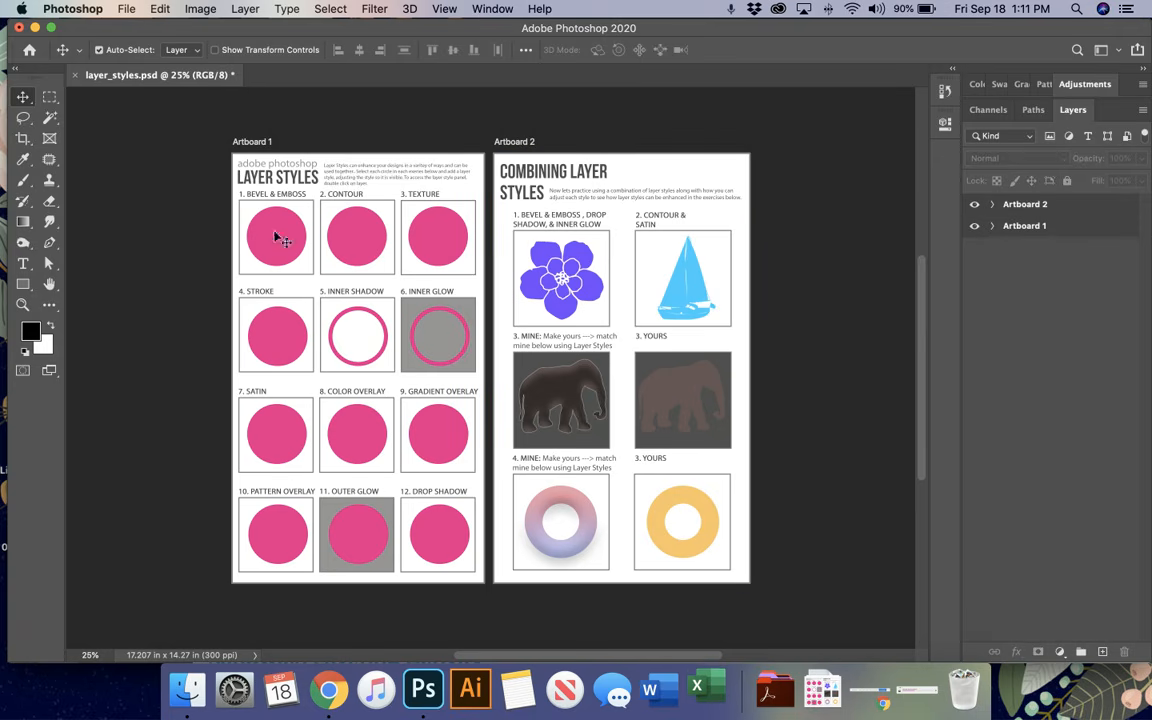
pyautogui.click(304, 289)
pyautogui.scroll(3, 304, 289)
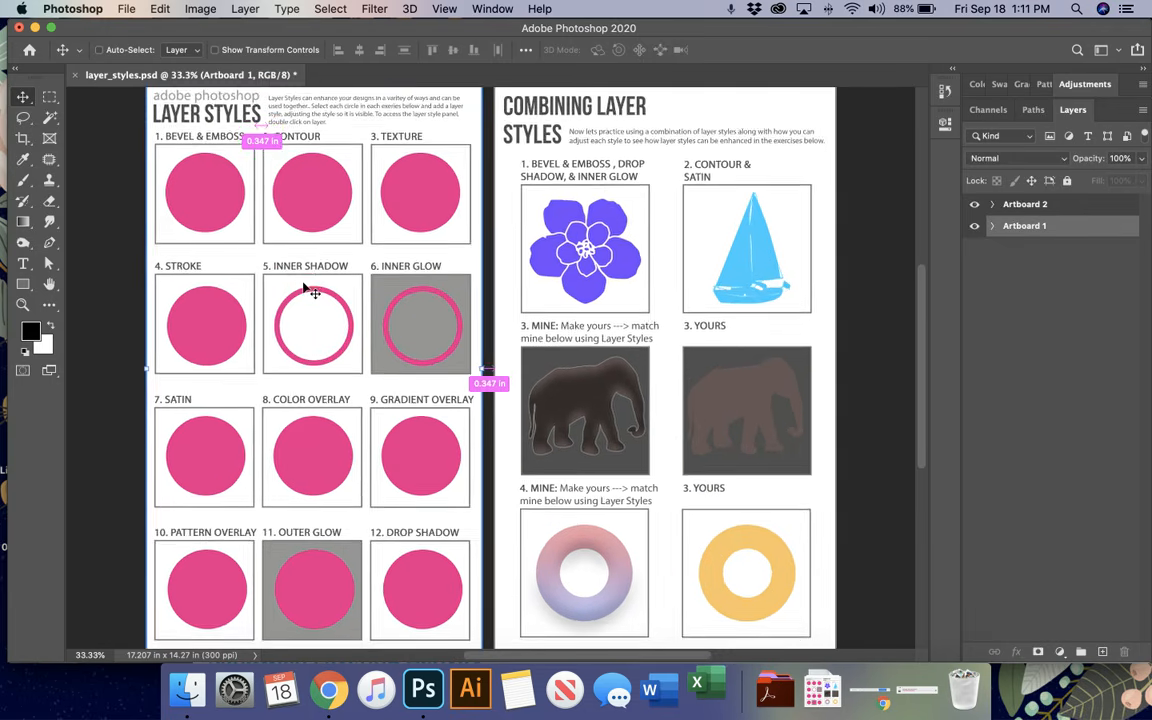
pyautogui.scroll(3, 304, 289)
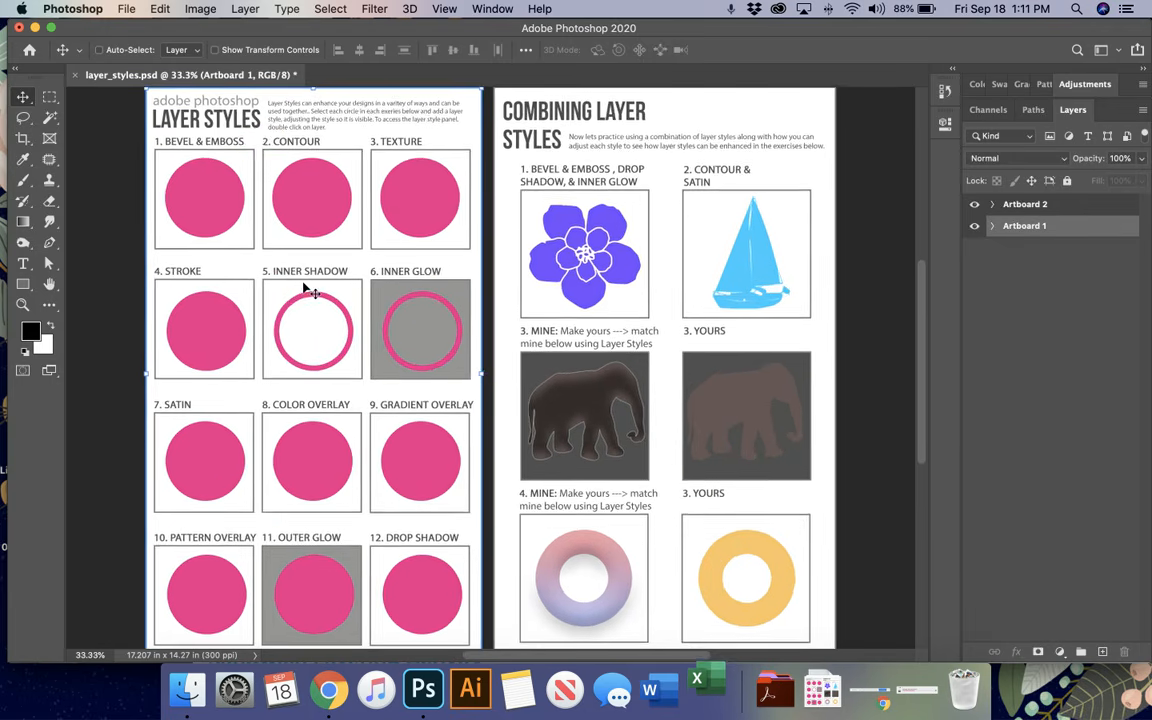
pyautogui.hscroll(5, 304, 289)
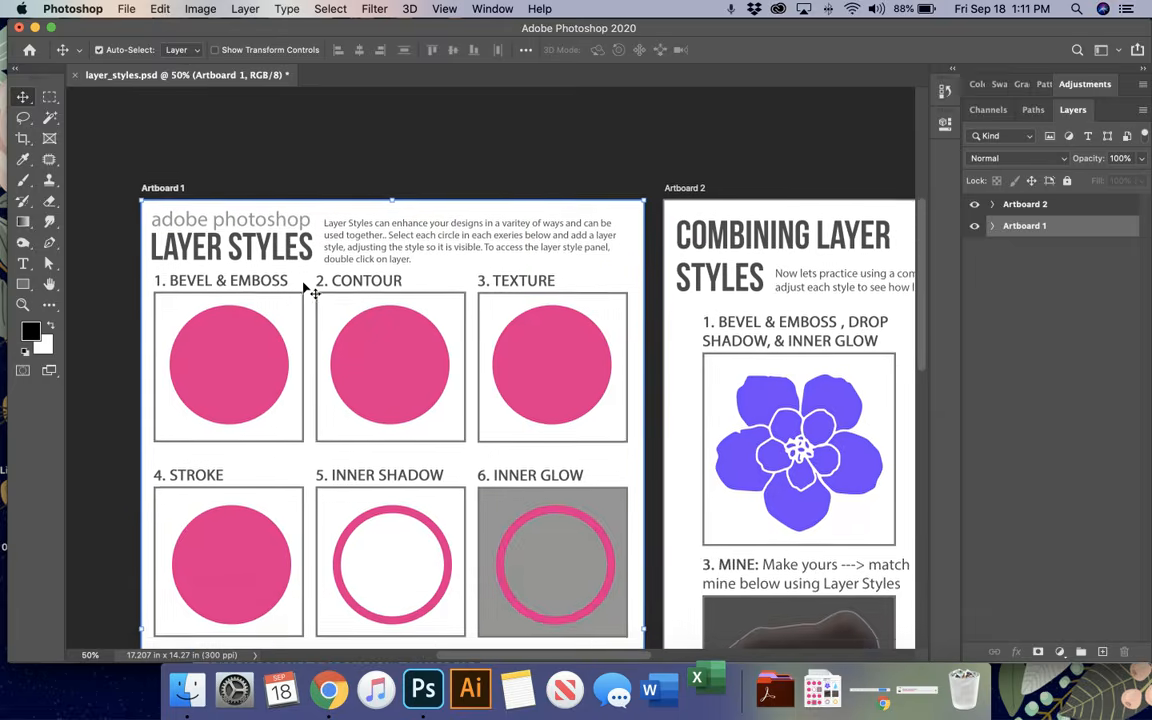
pyautogui.click(131, 204)
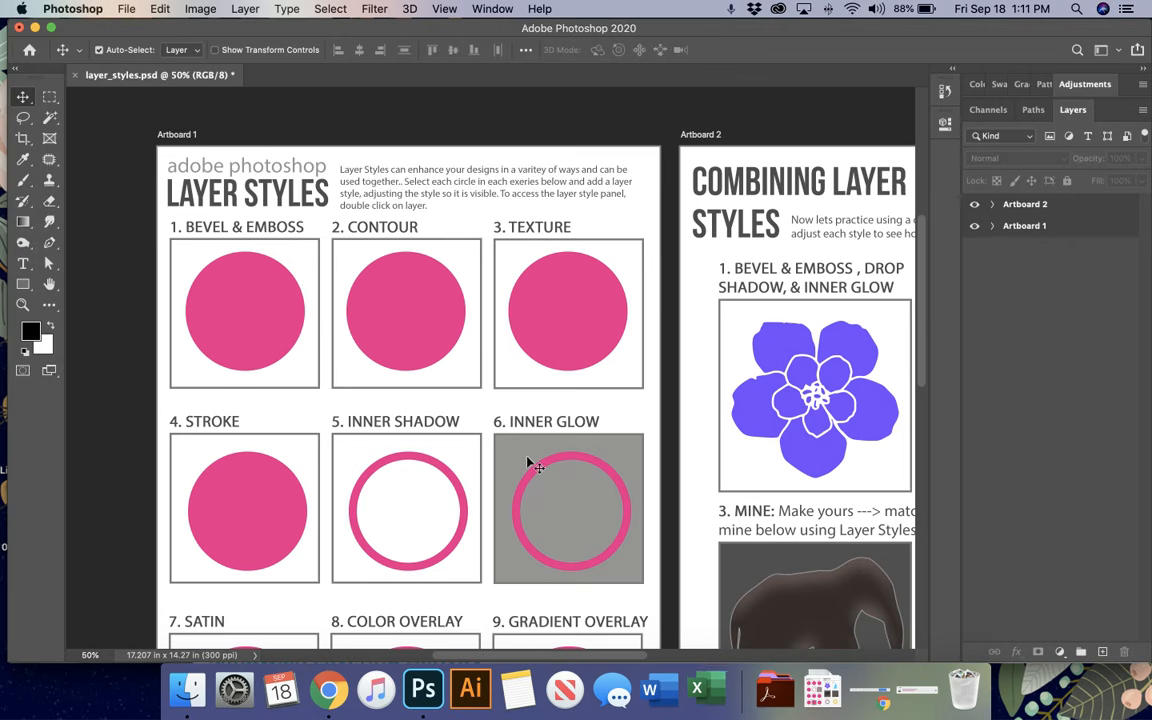
pyautogui.click(992, 204)
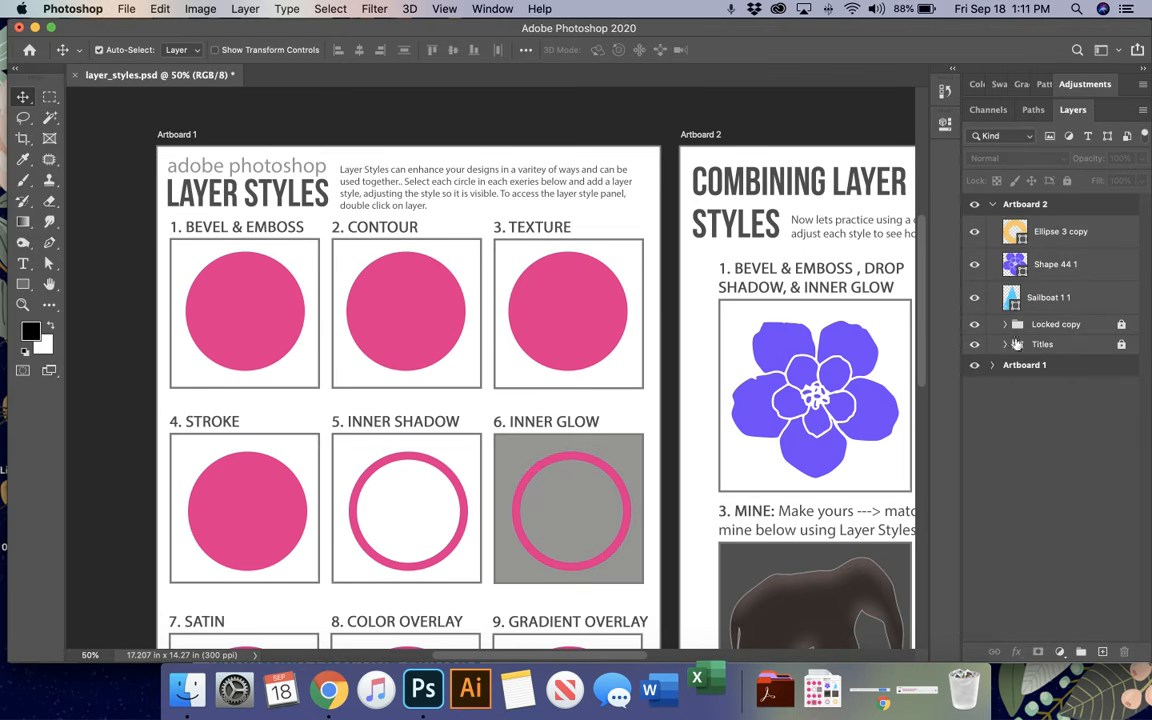
pyautogui.click(992, 204)
pyautogui.moveTo(1023, 228); pyautogui.dragTo(1023, 200)
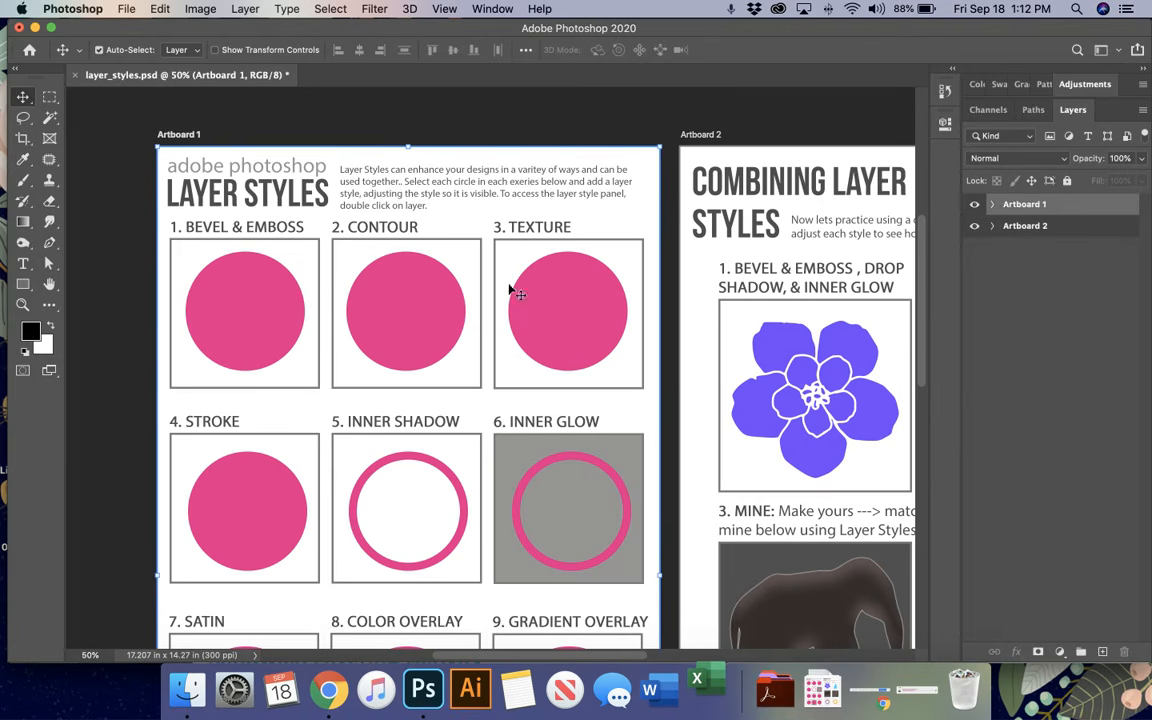
# Select the circle in exercise 1, Bevel & Emboss, and force quit Microsoft Excel.
pyautogui.click(225, 287)
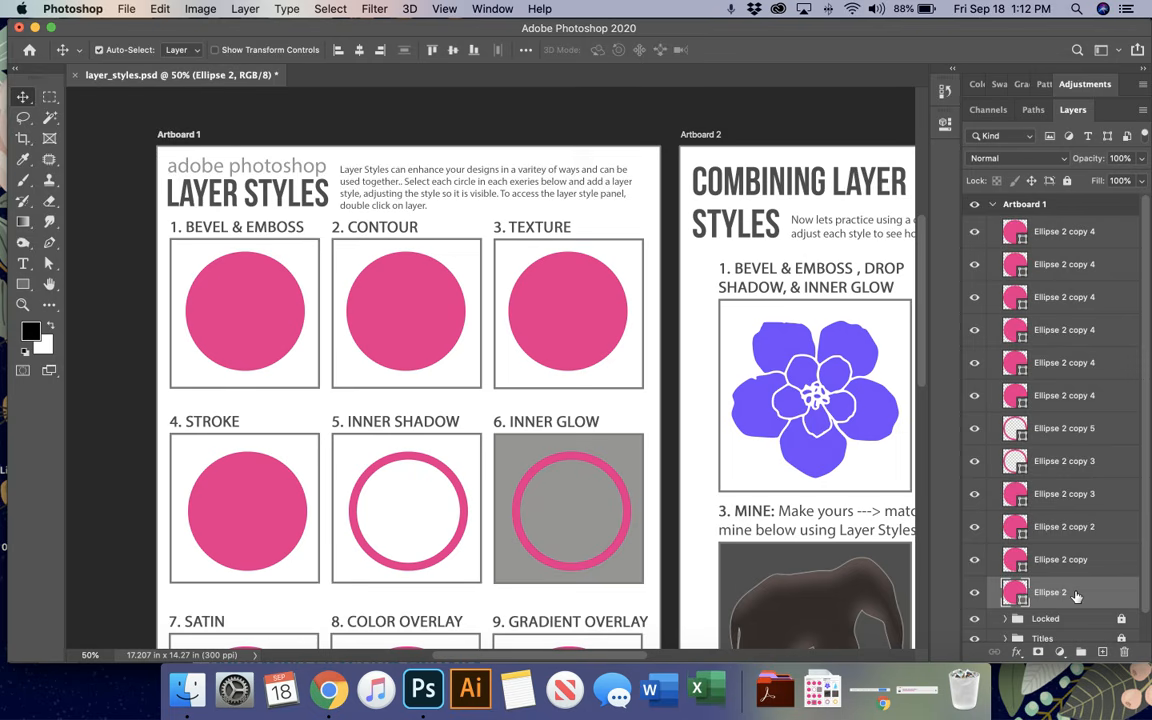
pyautogui.rightClick(727, 694)
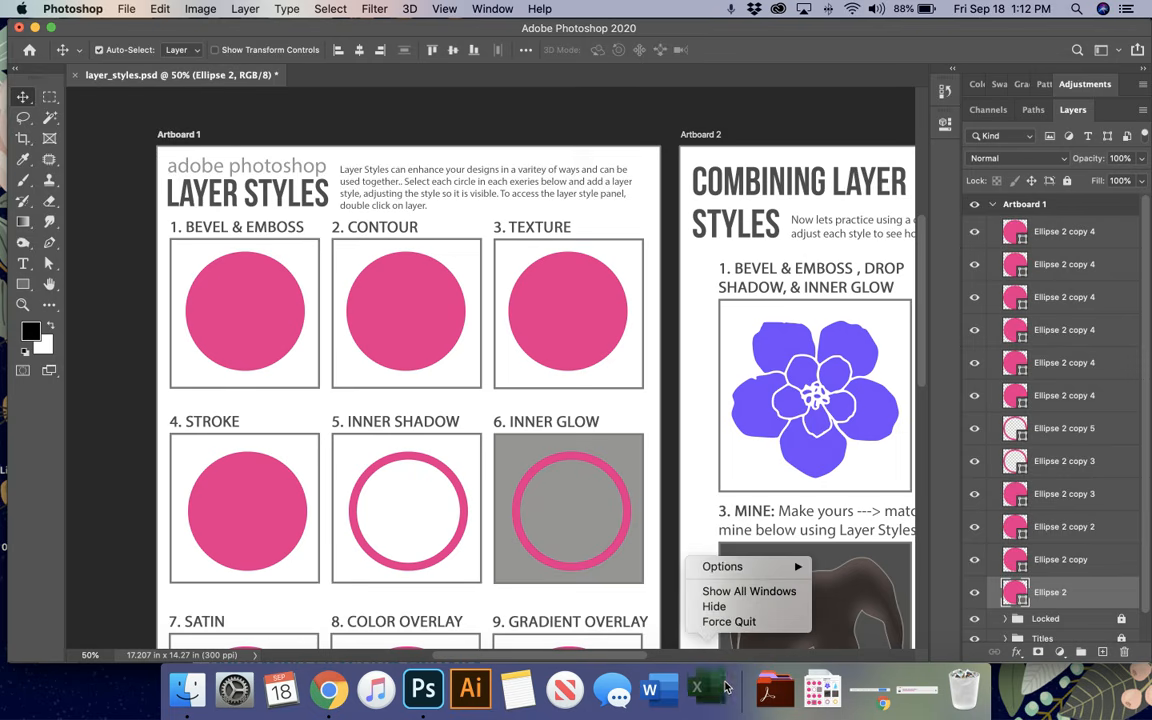
pyautogui.click(728, 620)
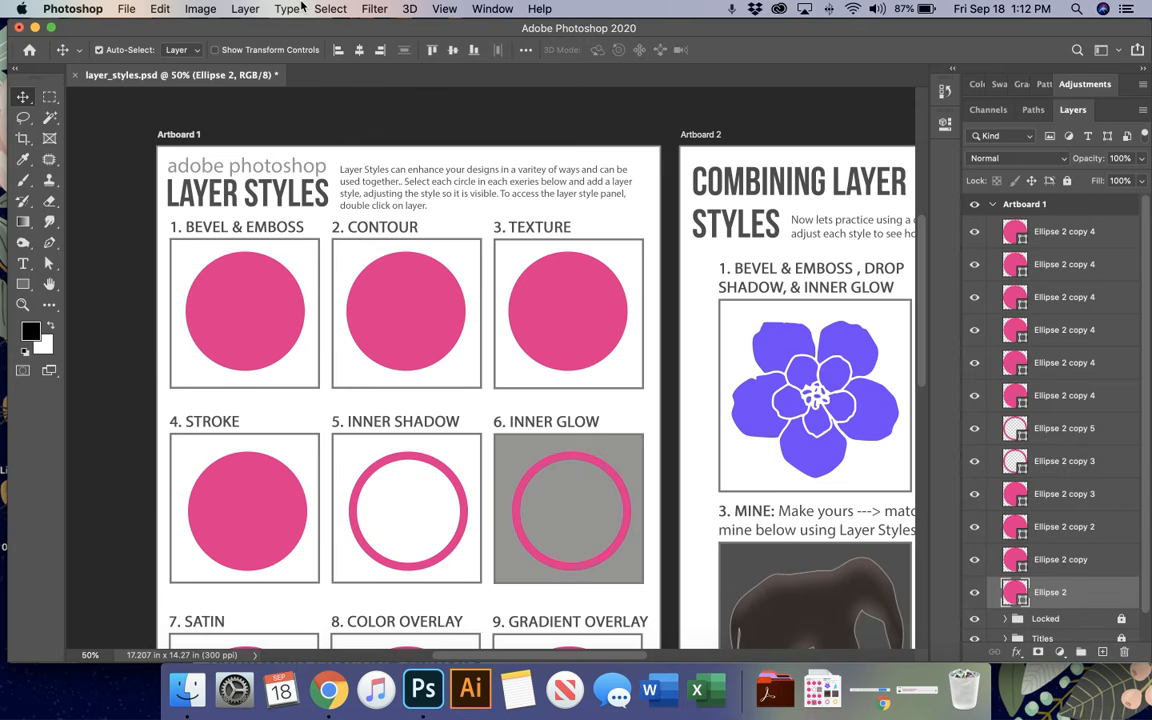
pyautogui.click(246, 9)
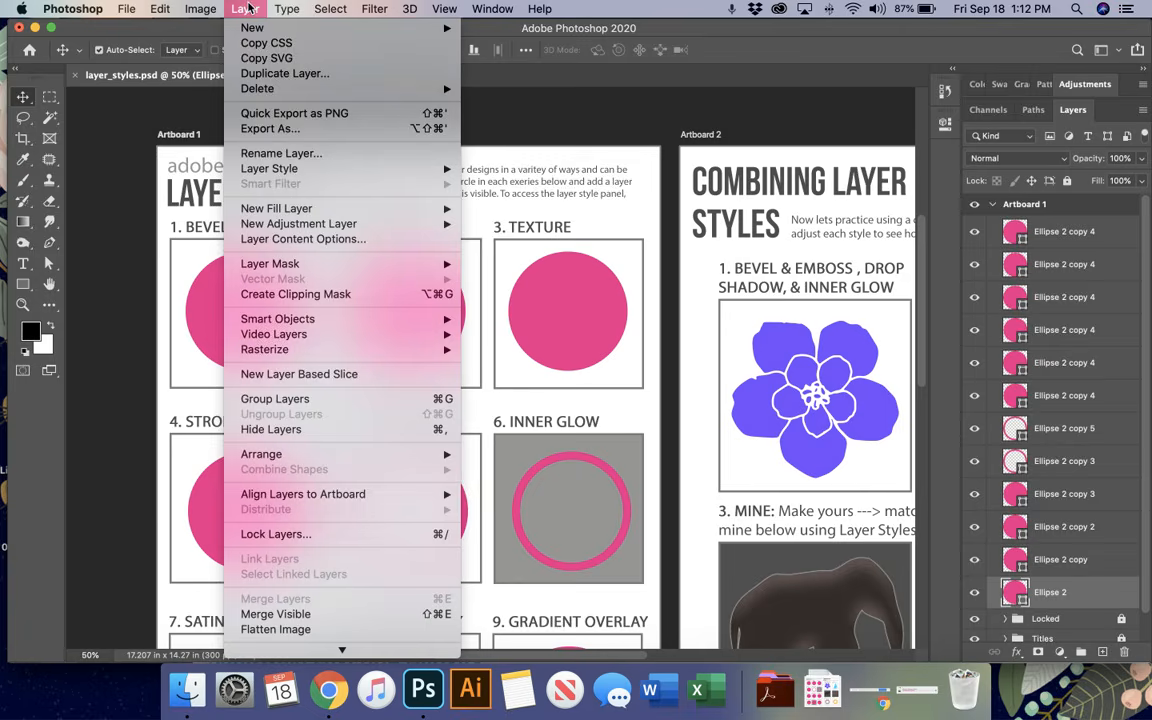
pyautogui.moveTo(300, 166)
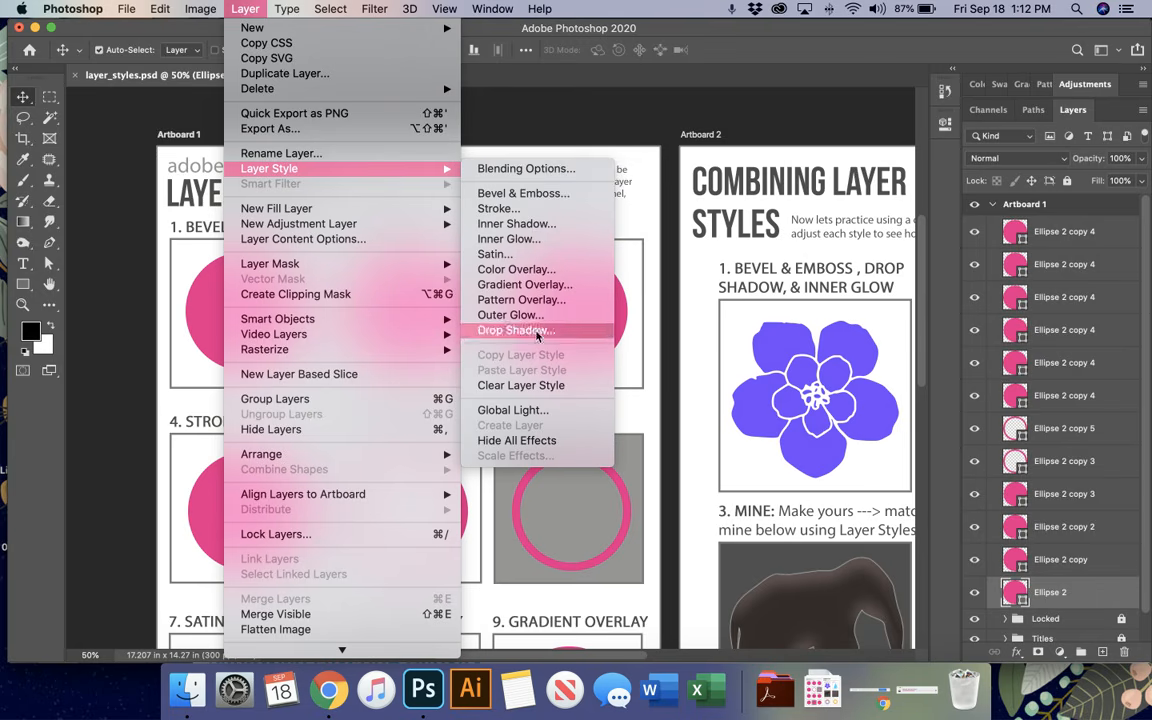
pyautogui.click(520, 194)
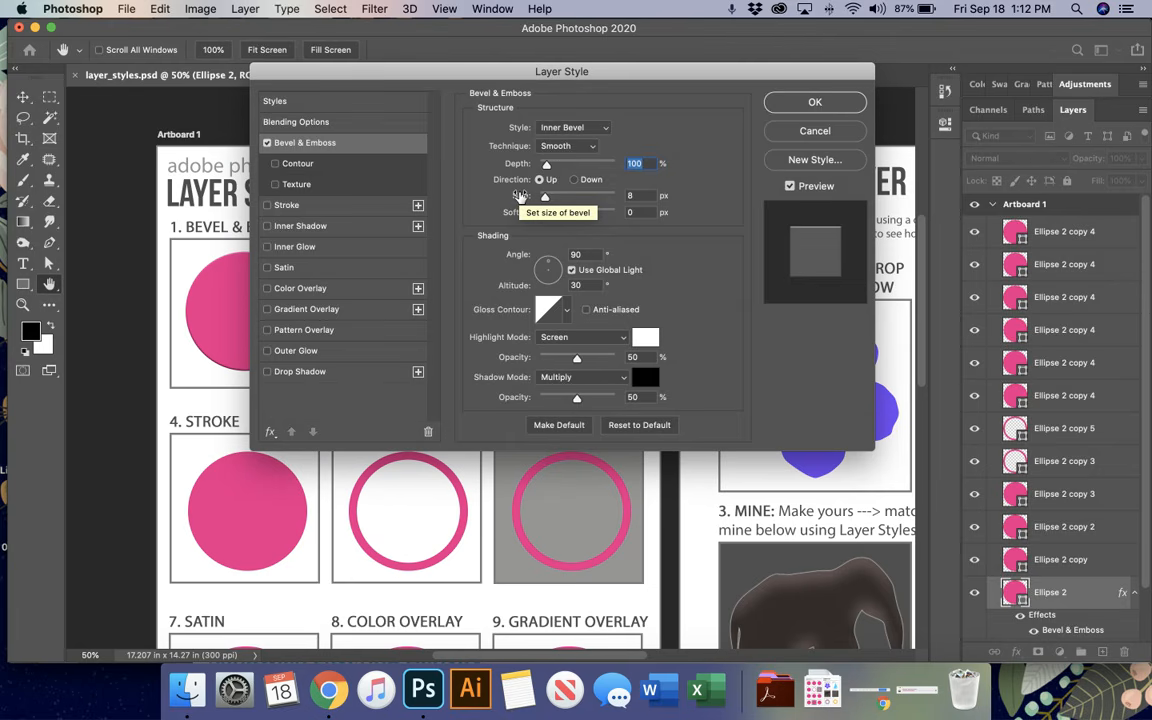
pyautogui.click(800, 131)
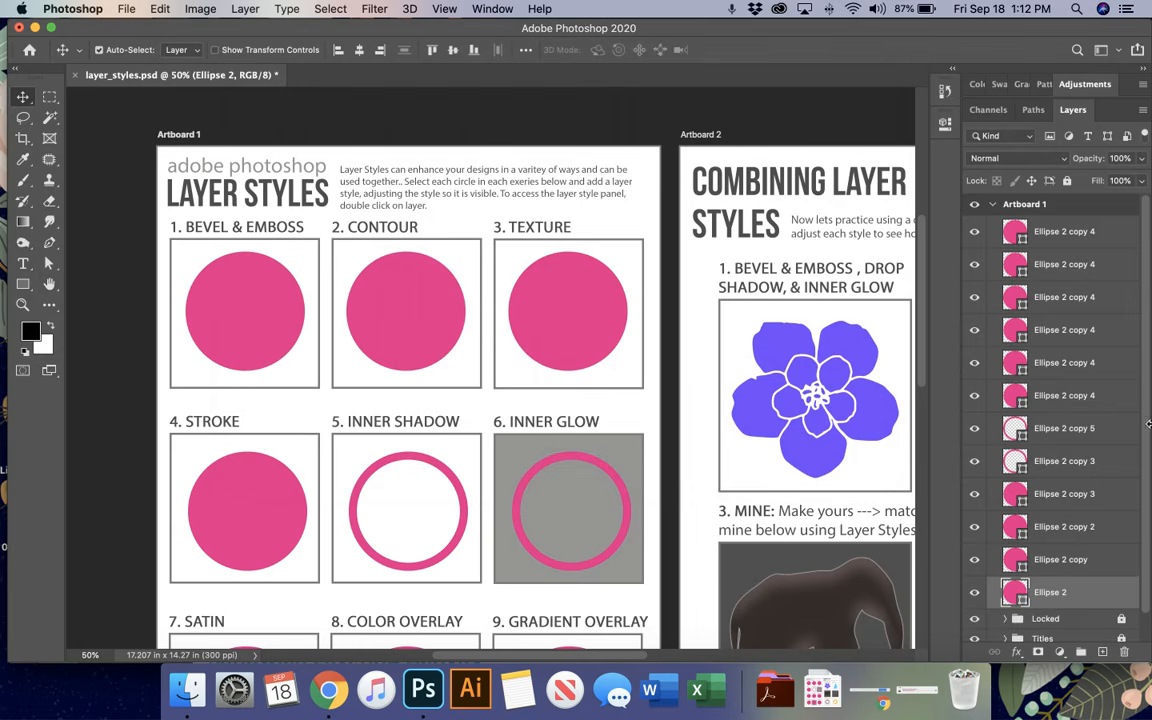
# Open the layer style settings of the Ellipse 2 layer and turn on Bevel & Emboss, keeping the exercise 1 circle in view.
pyautogui.scroll(-2, 1080, 500)
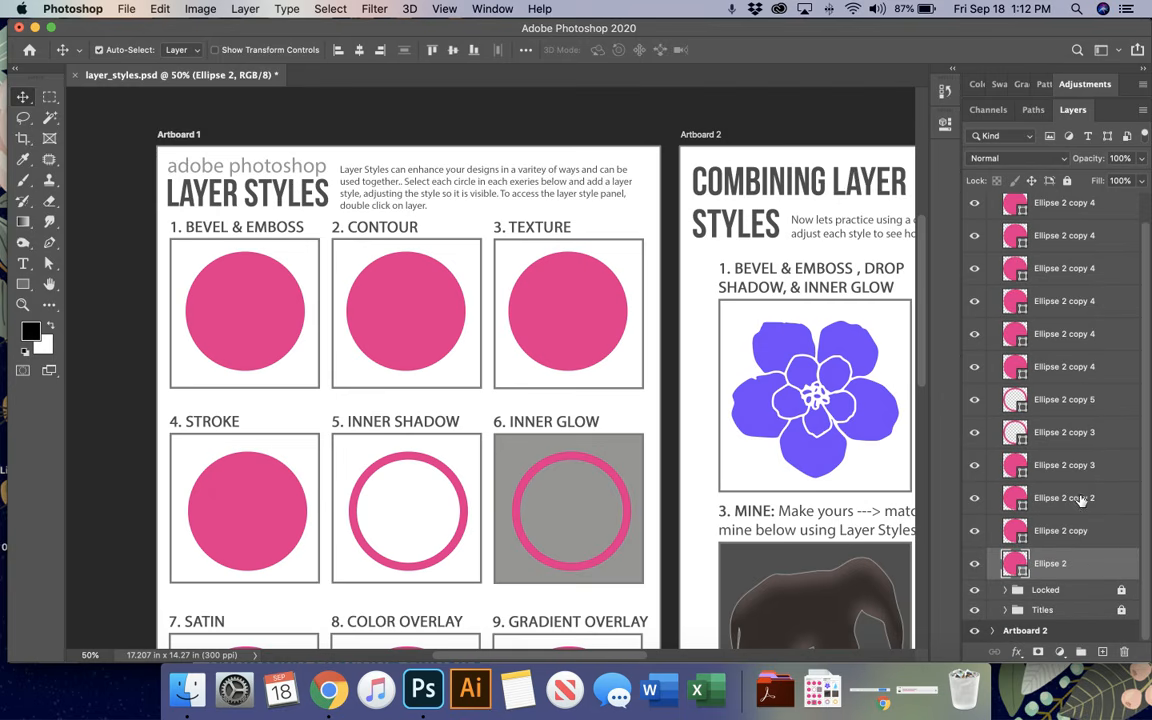
pyautogui.doubleClick(1088, 565)
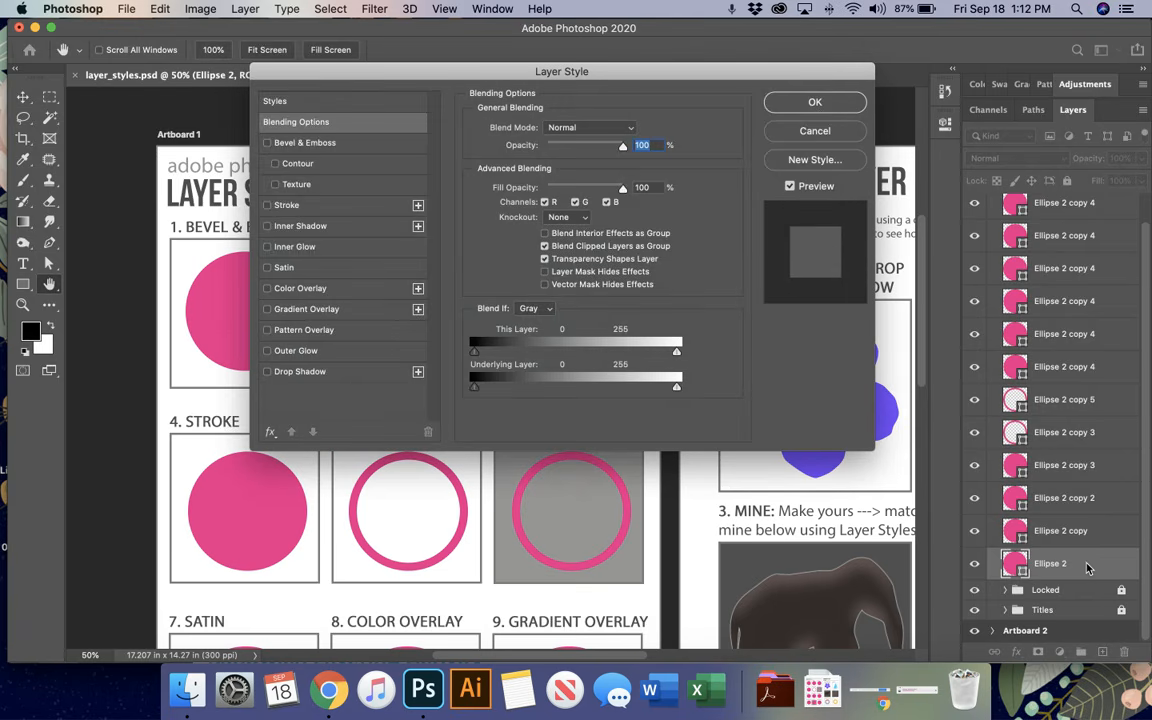
pyautogui.moveTo(763, 78); pyautogui.dragTo(833, 113)
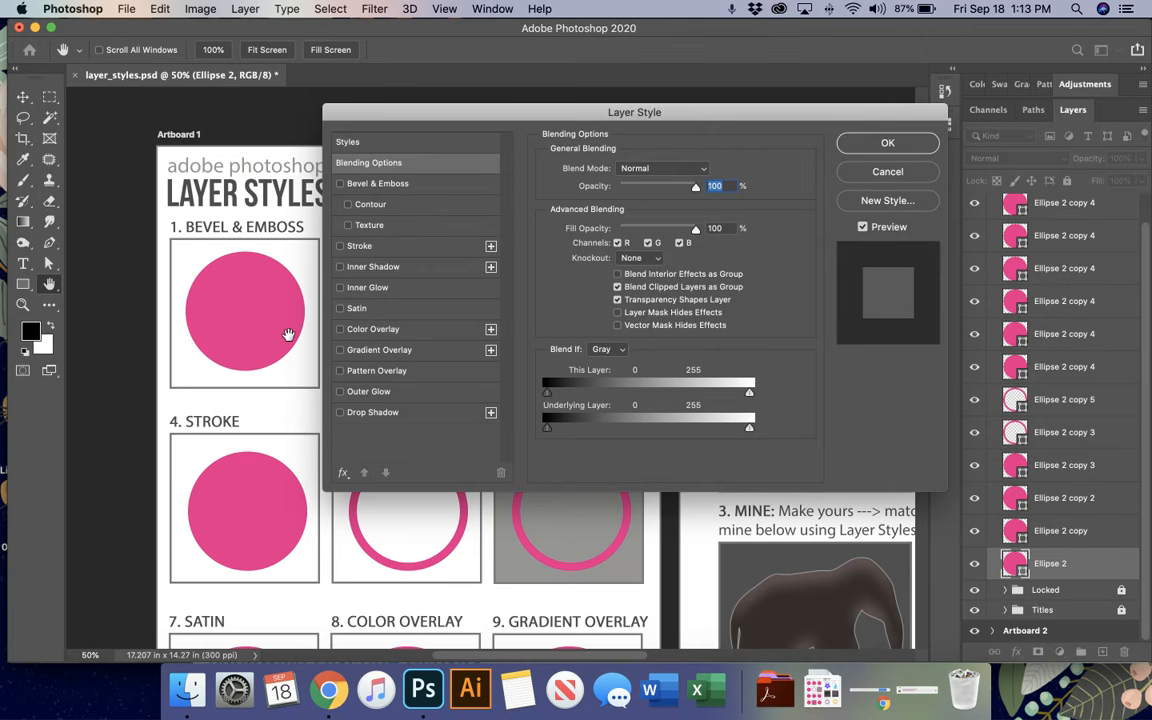
pyautogui.click(358, 186)
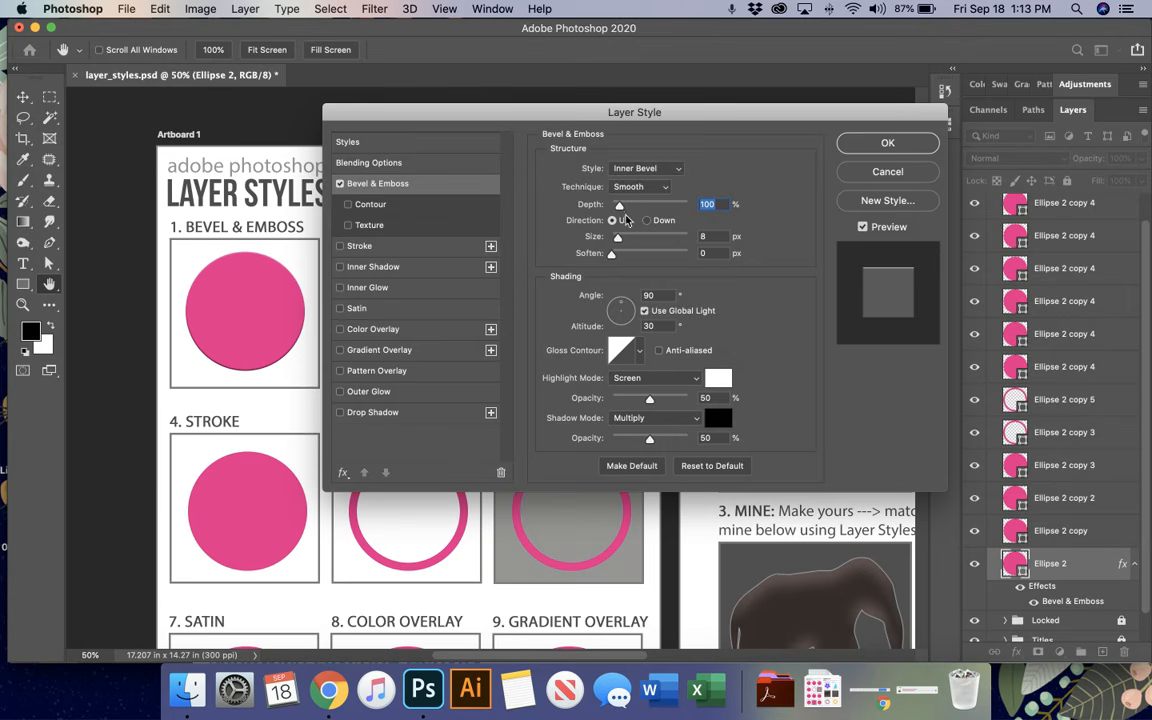
# Set the bevel's depth to 251%, its size to 114 px and its soften to 16 px.
pyautogui.moveTo(618, 206); pyautogui.dragTo(629, 240)
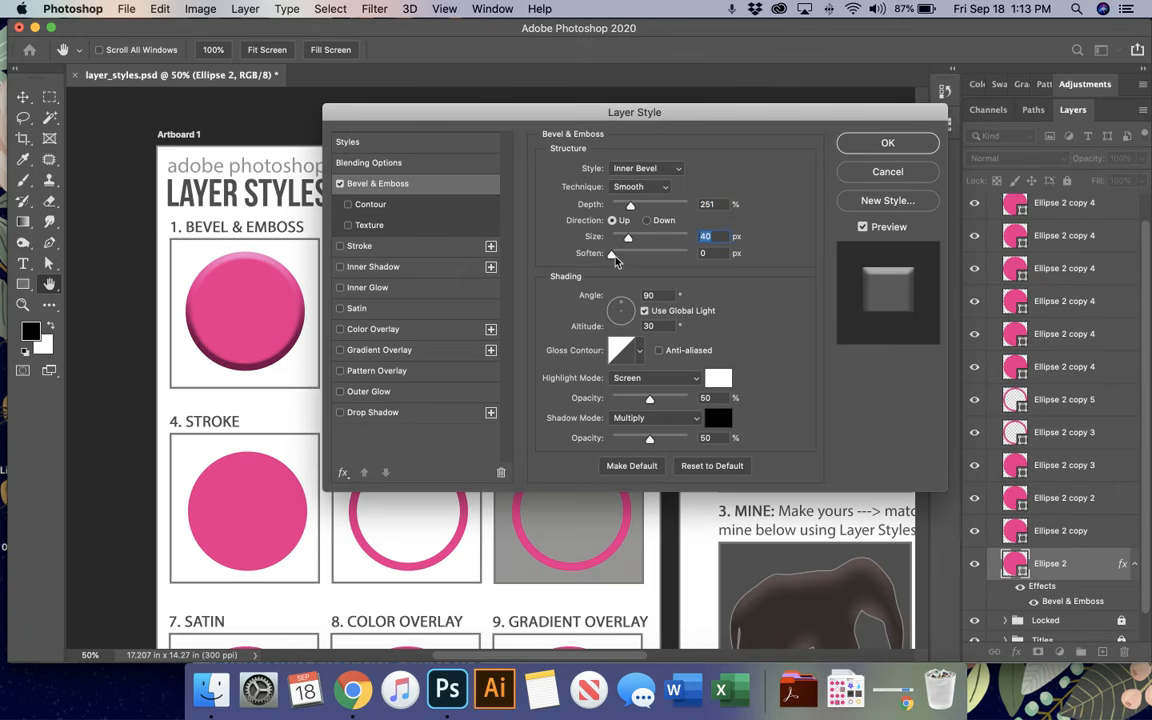
pyautogui.moveTo(612, 256); pyautogui.dragTo(642, 264)
pyautogui.moveTo(641, 255); pyautogui.dragTo(702, 263)
pyautogui.moveTo(628, 241); pyautogui.dragTo(651, 246)
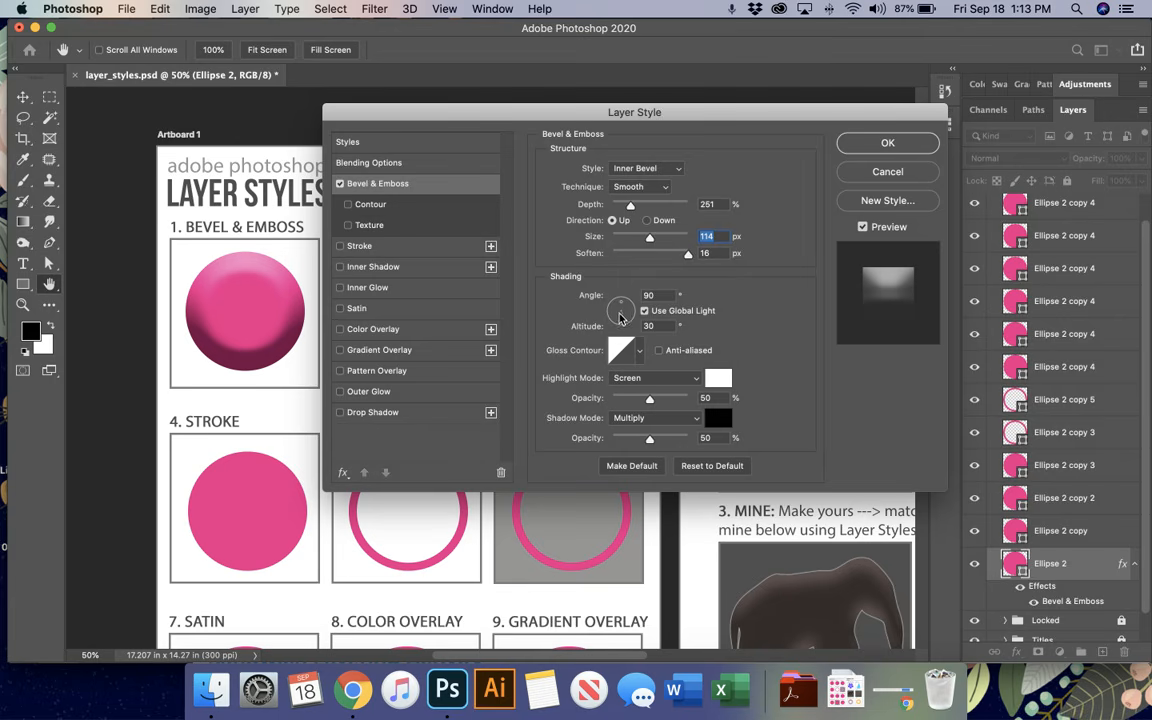
# Try several gloss contour presets on the bevel and return to the straight diagonal one.
pyautogui.click(639, 350)
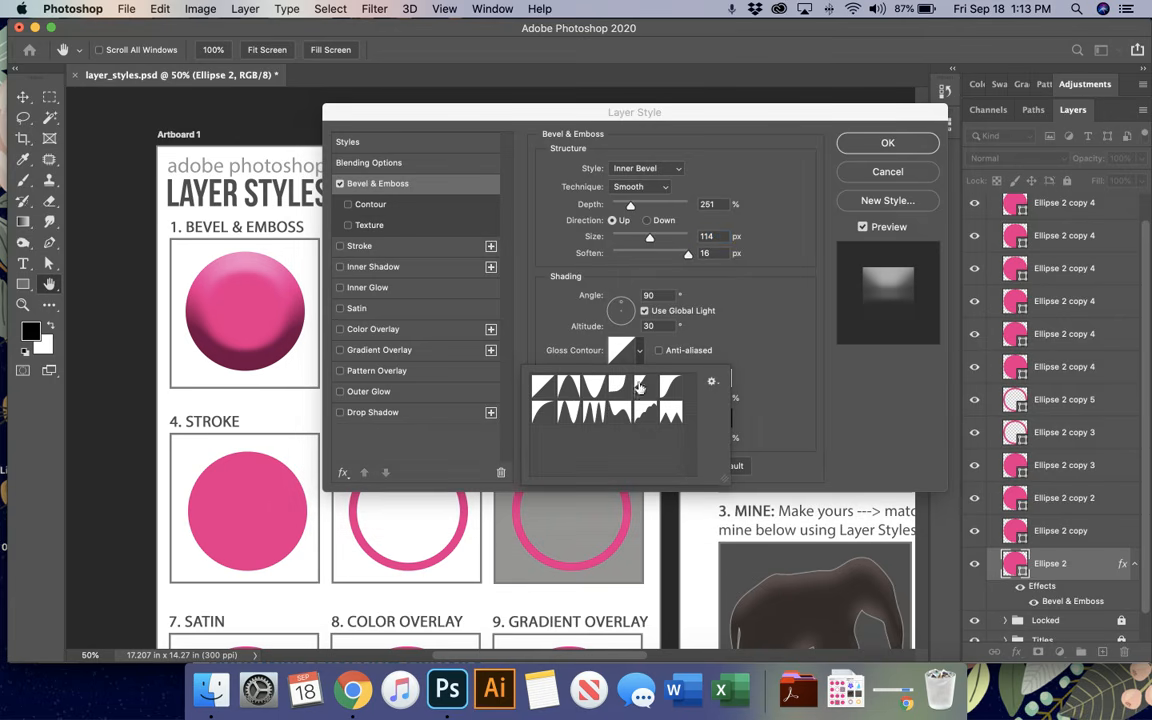
pyautogui.click(641, 389)
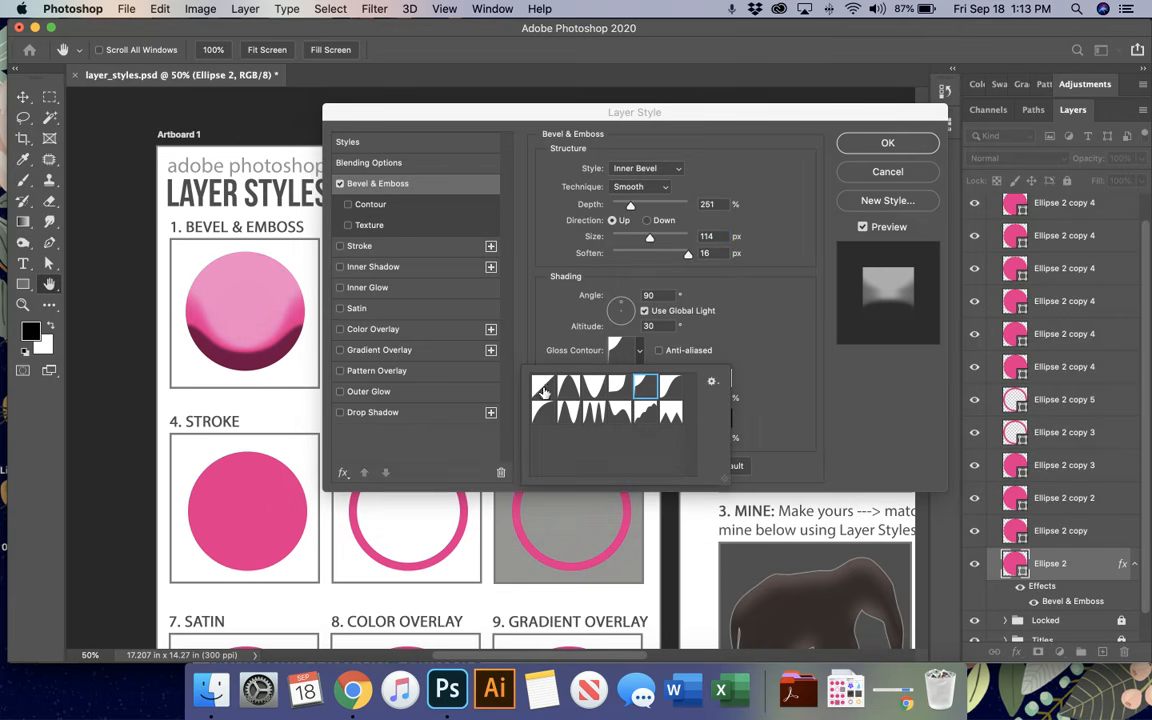
pyautogui.click(565, 390)
pyautogui.click(594, 388)
pyautogui.click(595, 412)
pyautogui.click(568, 414)
pyautogui.click(539, 415)
pyautogui.click(541, 386)
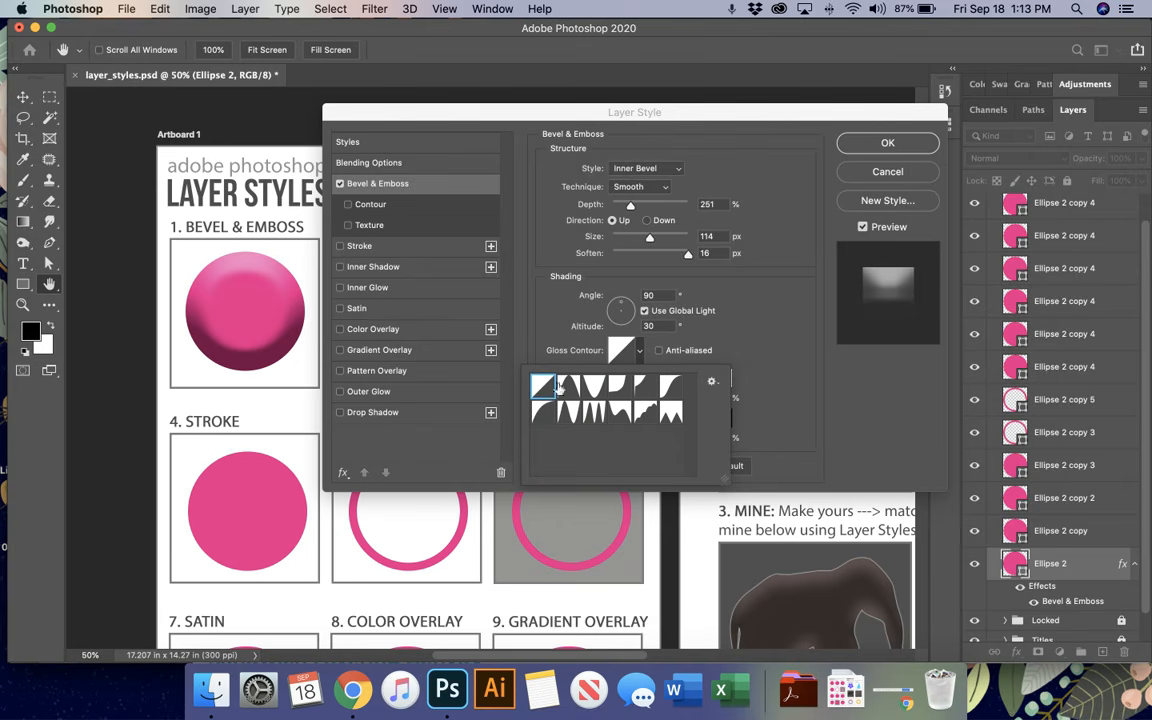
pyautogui.click(634, 350)
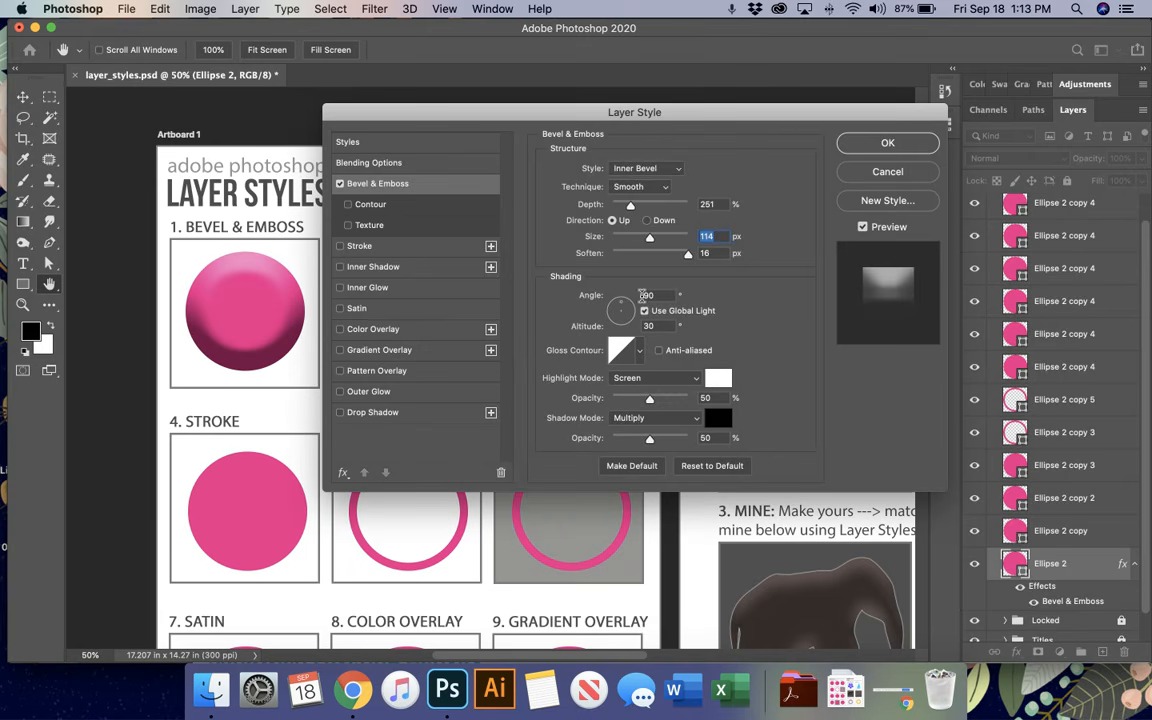
# Set the bevel's shading altitude to 21° with the angle at 90° and apply the layer style.
pyautogui.moveTo(623, 307)
pyautogui.mouseDown()
pyautogui.moveTo(632, 312)
pyautogui.moveTo(620, 305)
pyautogui.mouseUp()
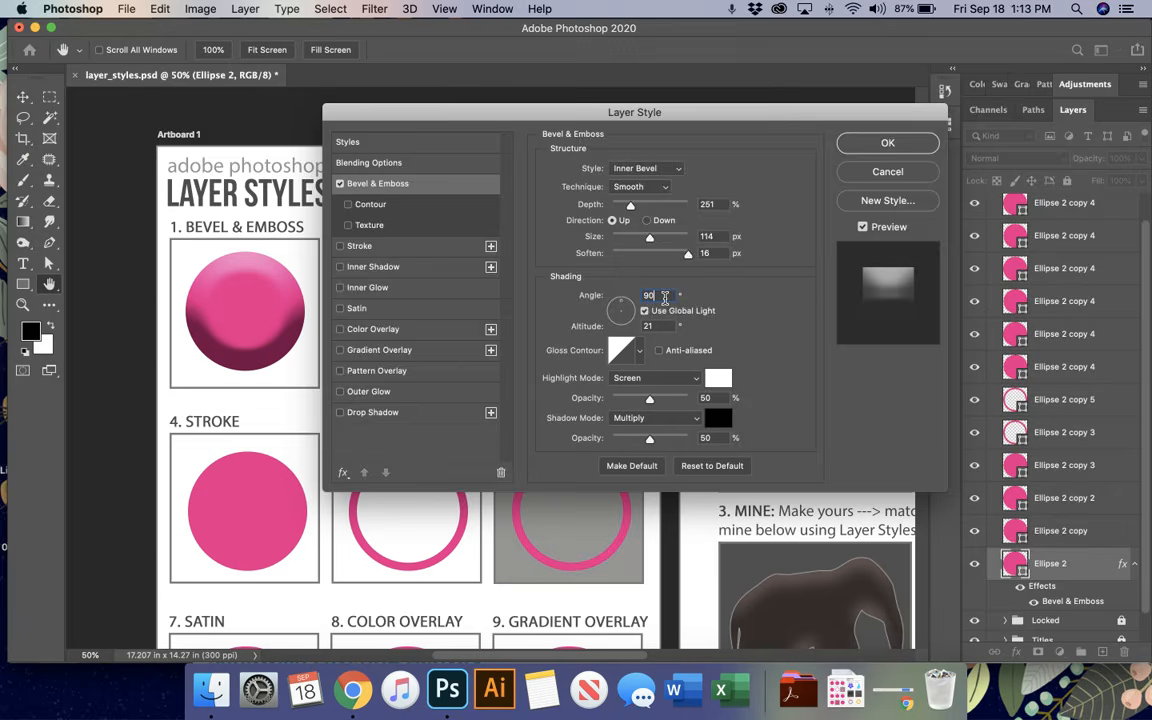
pyautogui.press('Return')
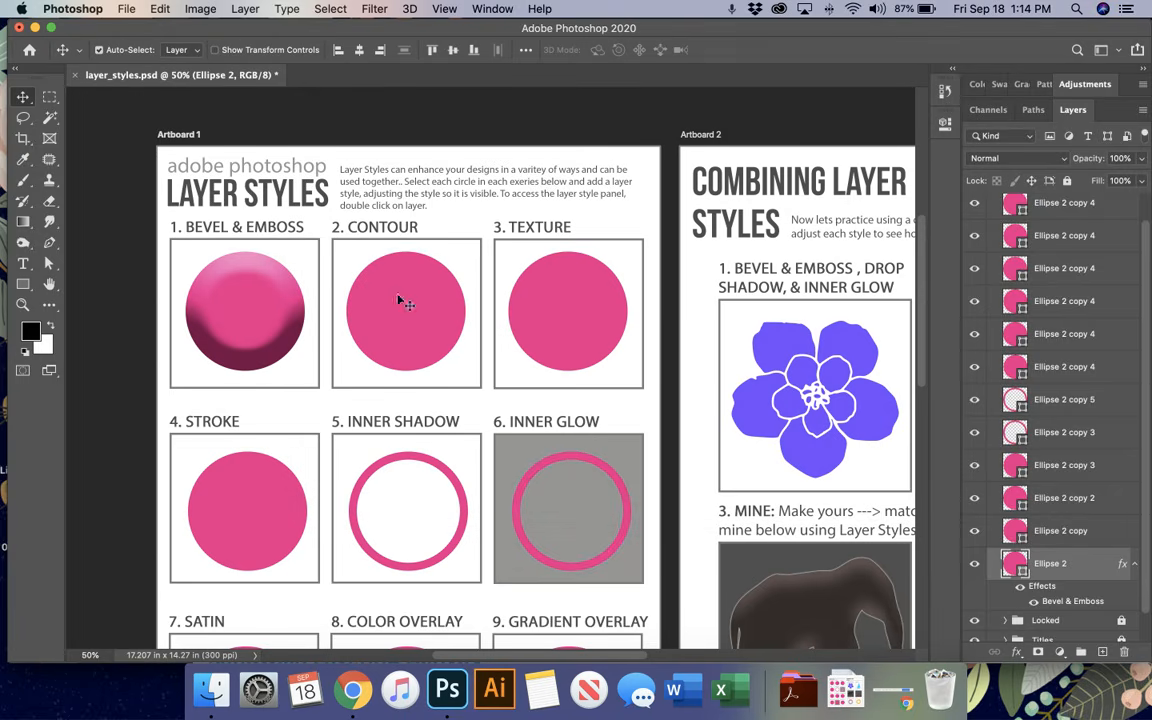
# Edit the exercise 1 circle's Bevel & Emboss, setting highlight opacity to 39% and size to 70 px, and apply it.
pyautogui.doubleClick(1072, 601)
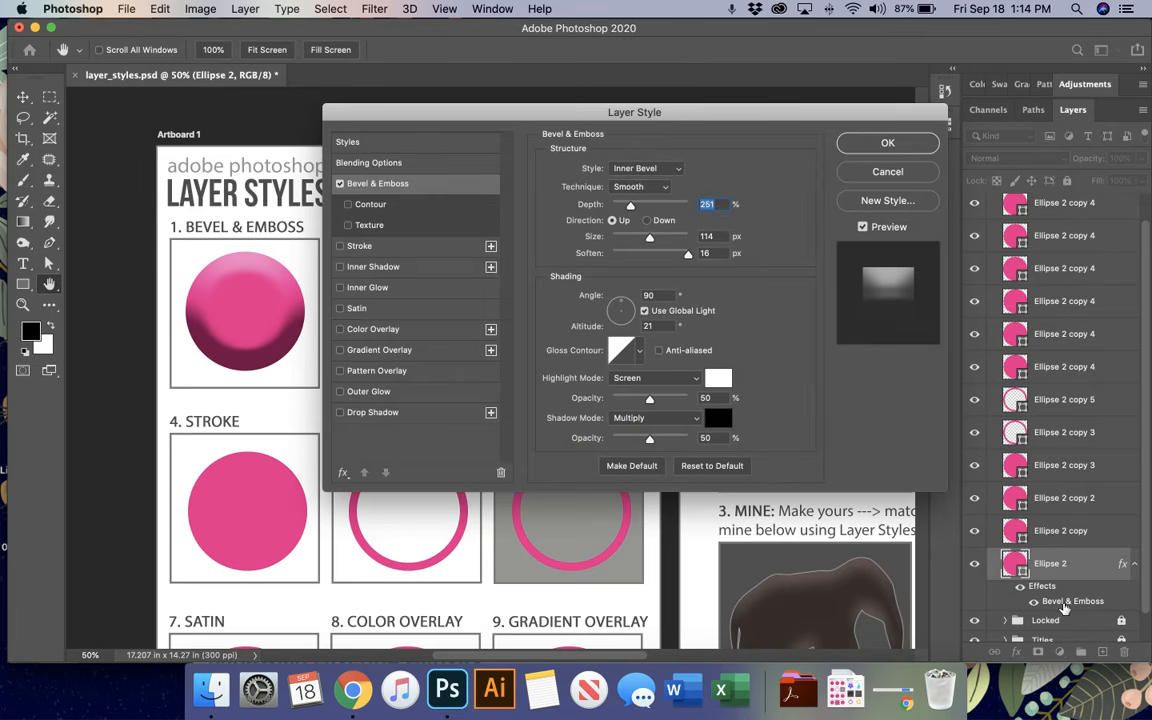
pyautogui.moveTo(660, 122); pyautogui.dragTo(645, 92)
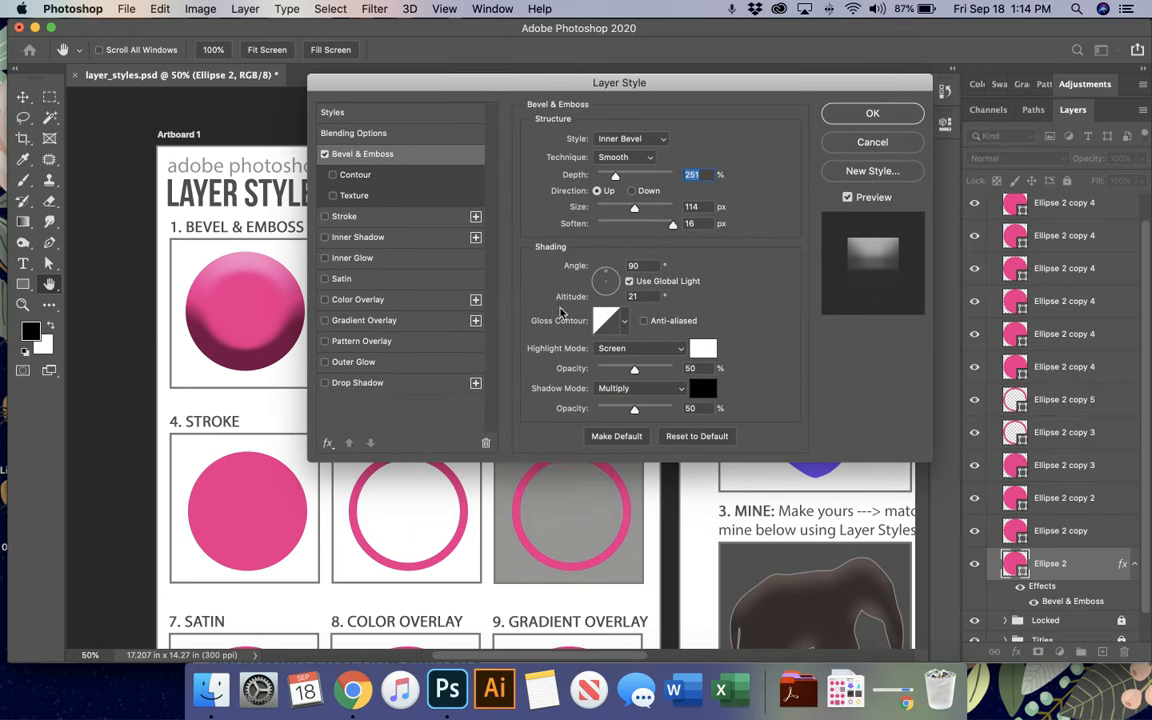
pyautogui.moveTo(634, 369)
pyautogui.mouseDown()
pyautogui.moveTo(653, 369)
pyautogui.moveTo(626, 369)
pyautogui.mouseUp()
pyautogui.moveTo(635, 211); pyautogui.dragTo(622, 212)
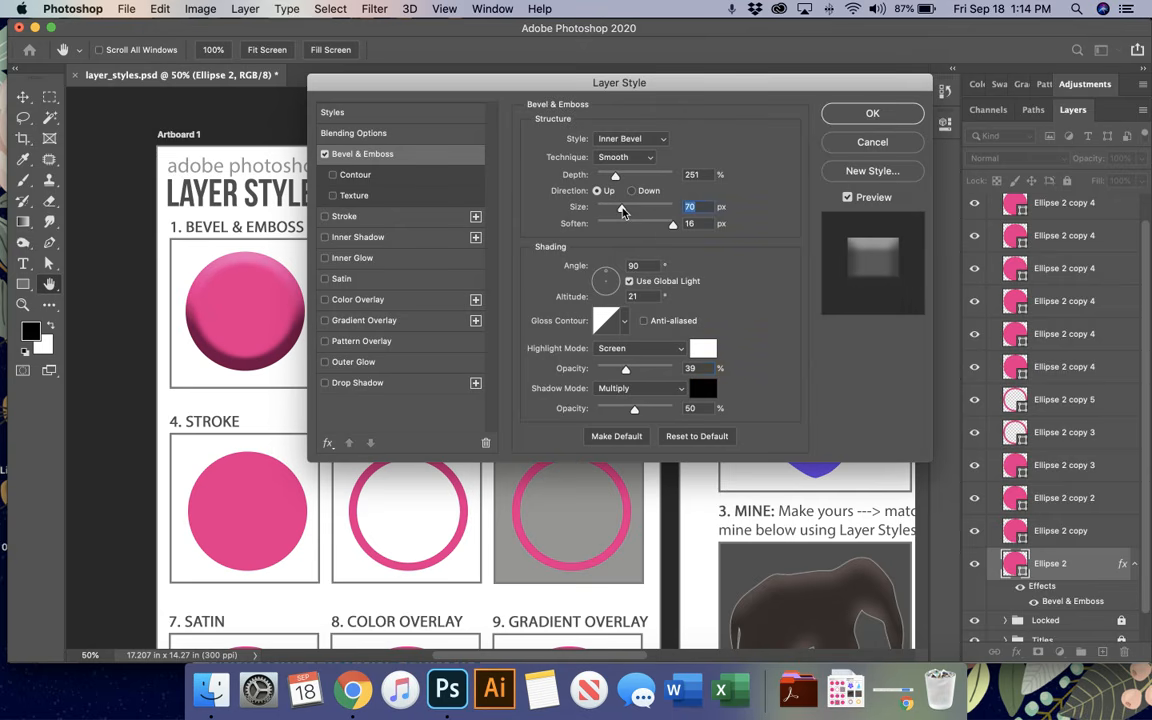
pyautogui.click(902, 115)
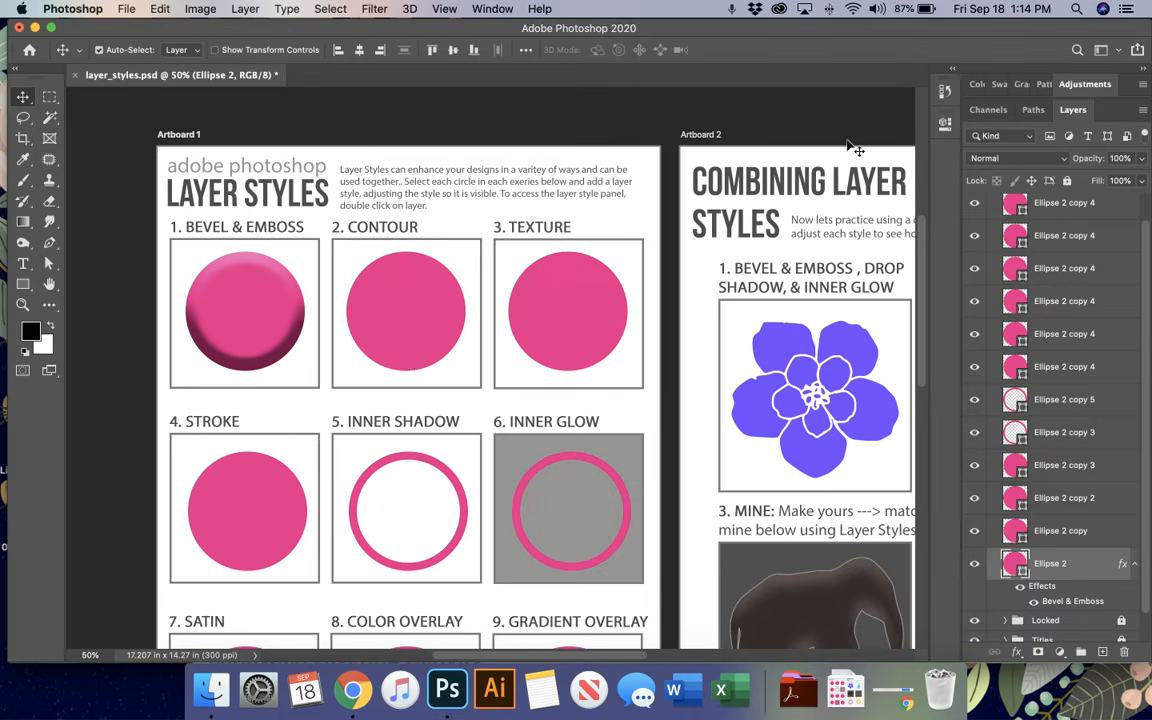
# Open the layer style settings of the exercise 2 circle, Ellipse 2 copy, and turn on Contour under Bevel & Emboss.
pyautogui.click(410, 363)
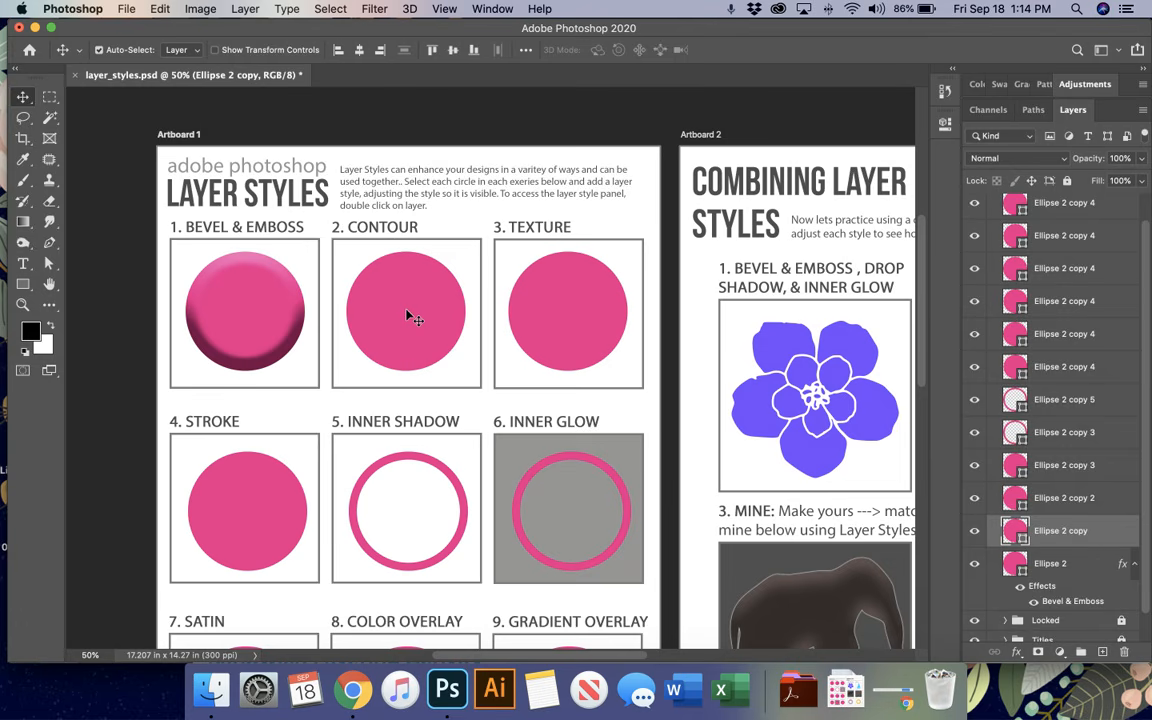
pyautogui.doubleClick(1119, 538)
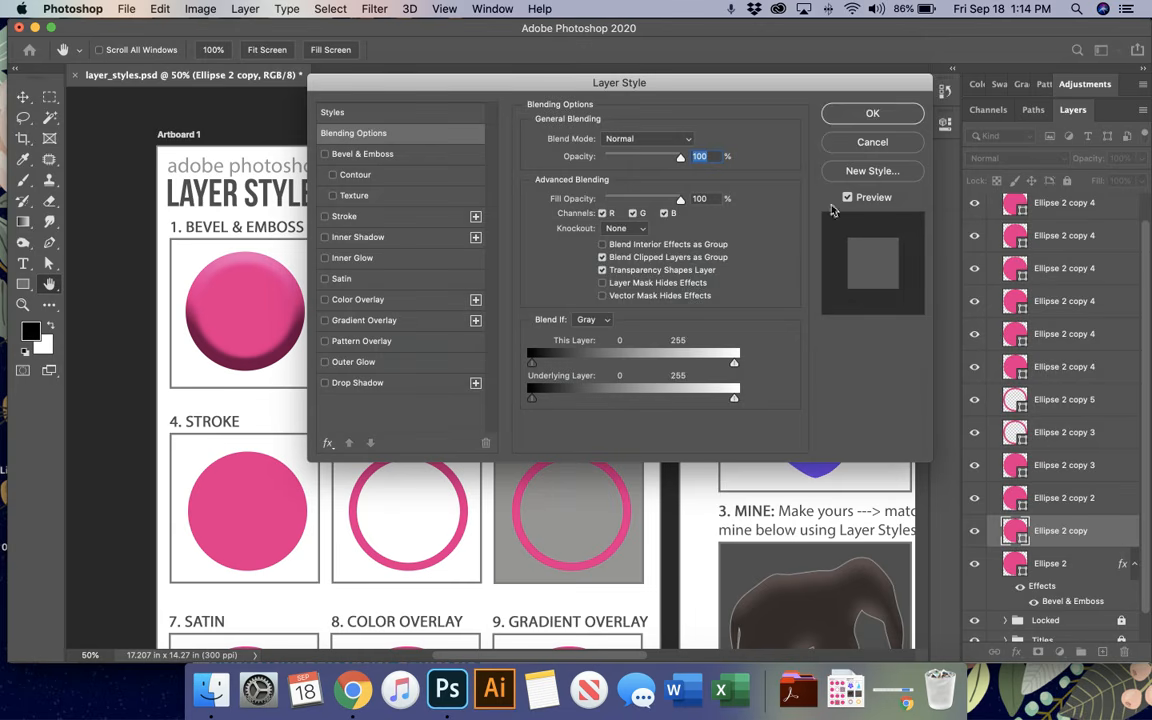
pyautogui.moveTo(679, 84); pyautogui.dragTo(735, 68)
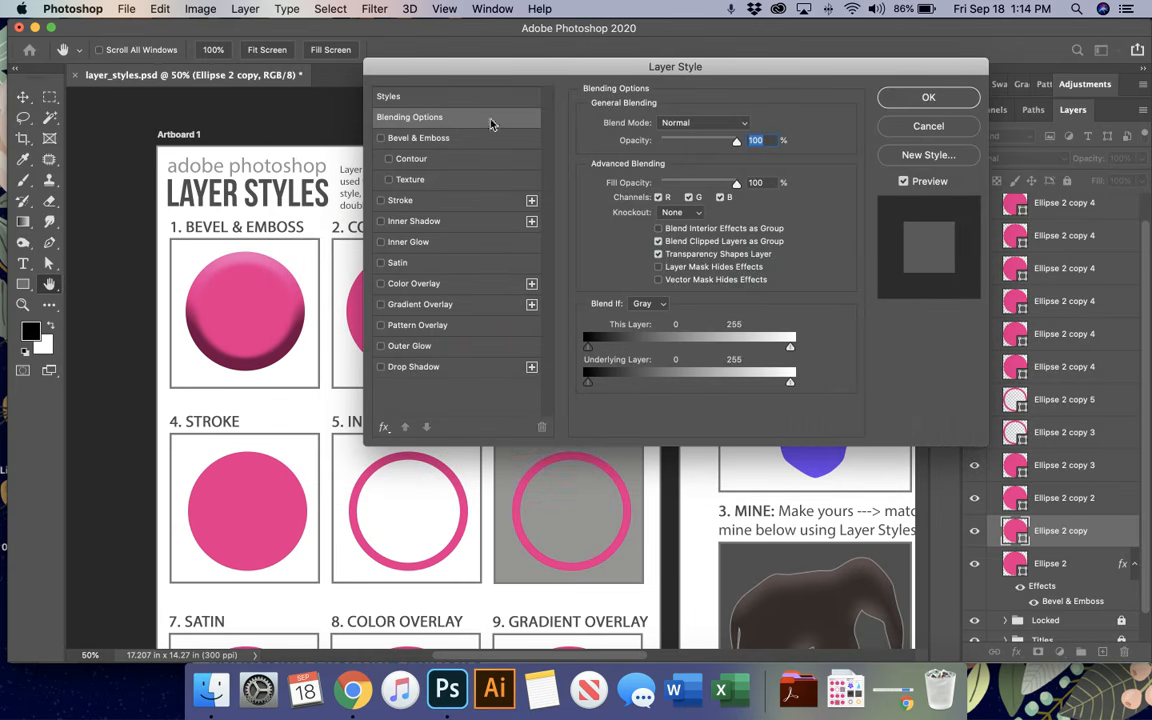
pyautogui.click(408, 160)
pyautogui.moveTo(630, 75); pyautogui.dragTo(750, 76)
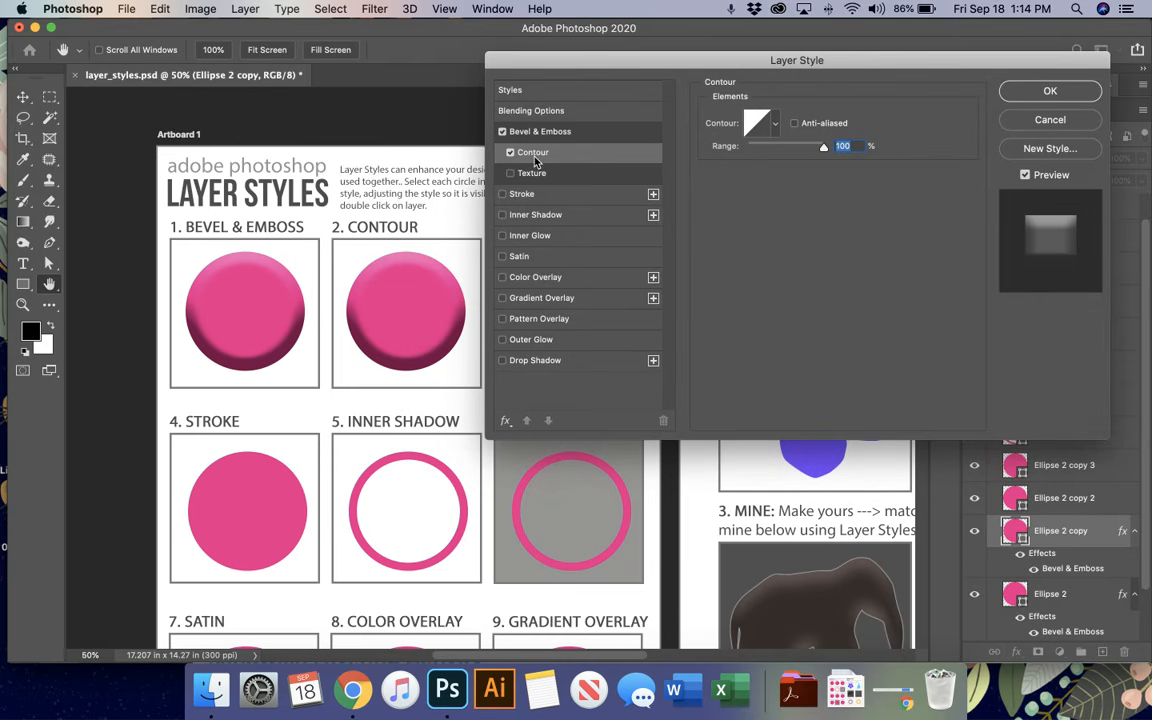
# Set the contour range to 51%, choose the stepped contour preset and apply the layer style.
pyautogui.click(775, 124)
pyautogui.click(776, 129)
pyautogui.moveTo(790, 146)
pyautogui.mouseDown()
pyautogui.moveTo(774, 147)
pyautogui.moveTo(812, 147)
pyautogui.moveTo(788, 149)
pyautogui.mouseUp()
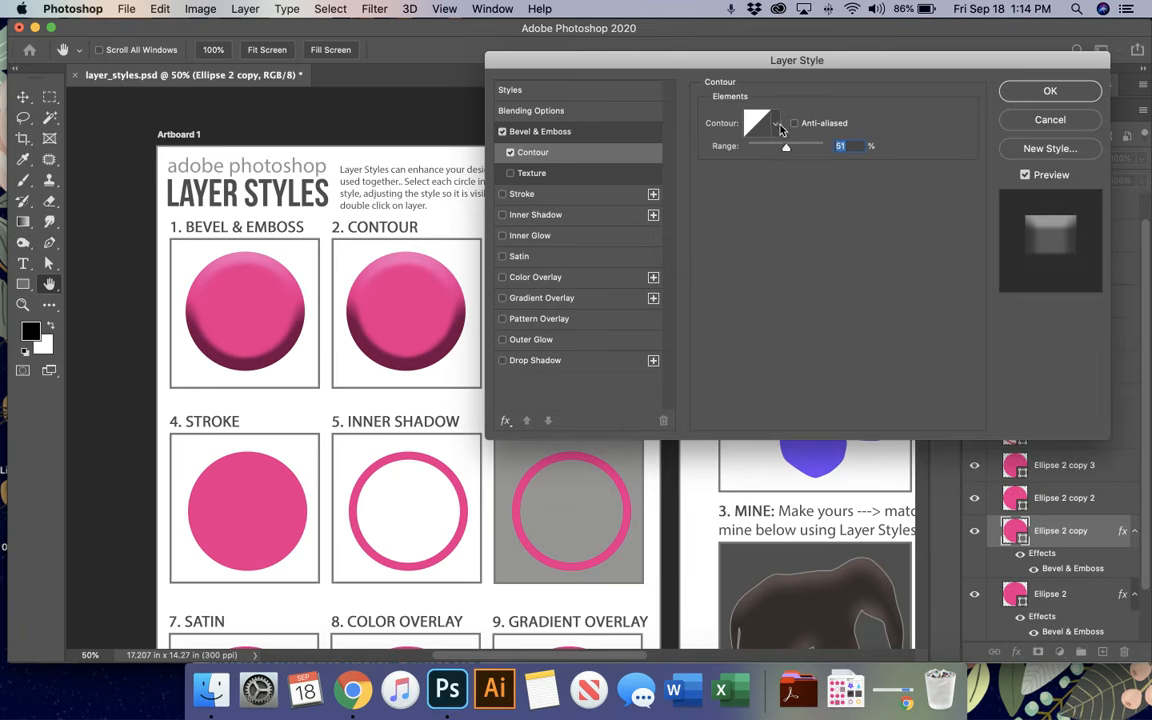
pyautogui.click(776, 124)
pyautogui.click(806, 186)
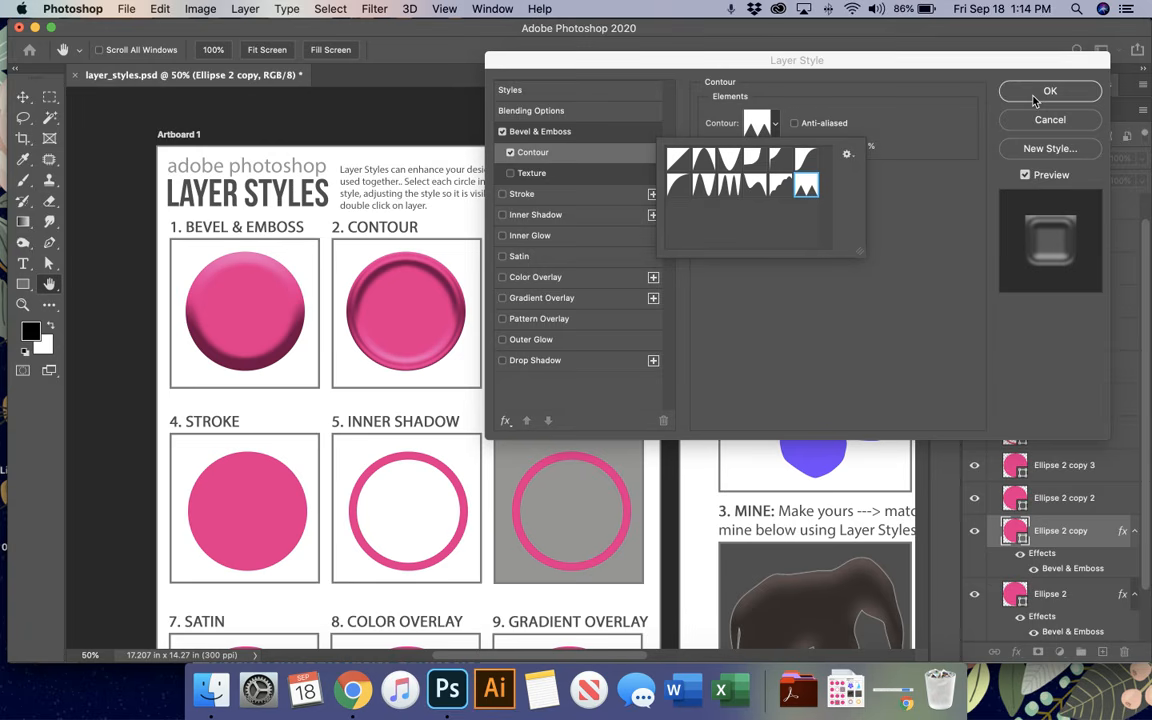
pyautogui.click(785, 186)
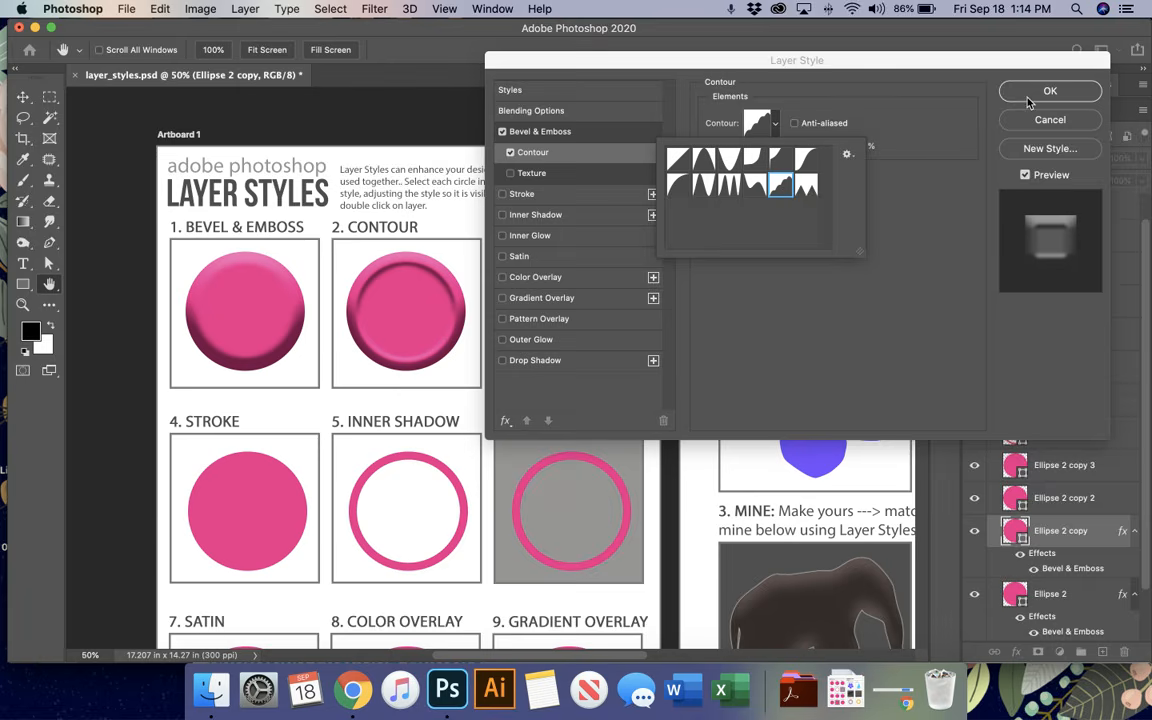
pyautogui.click(1040, 92)
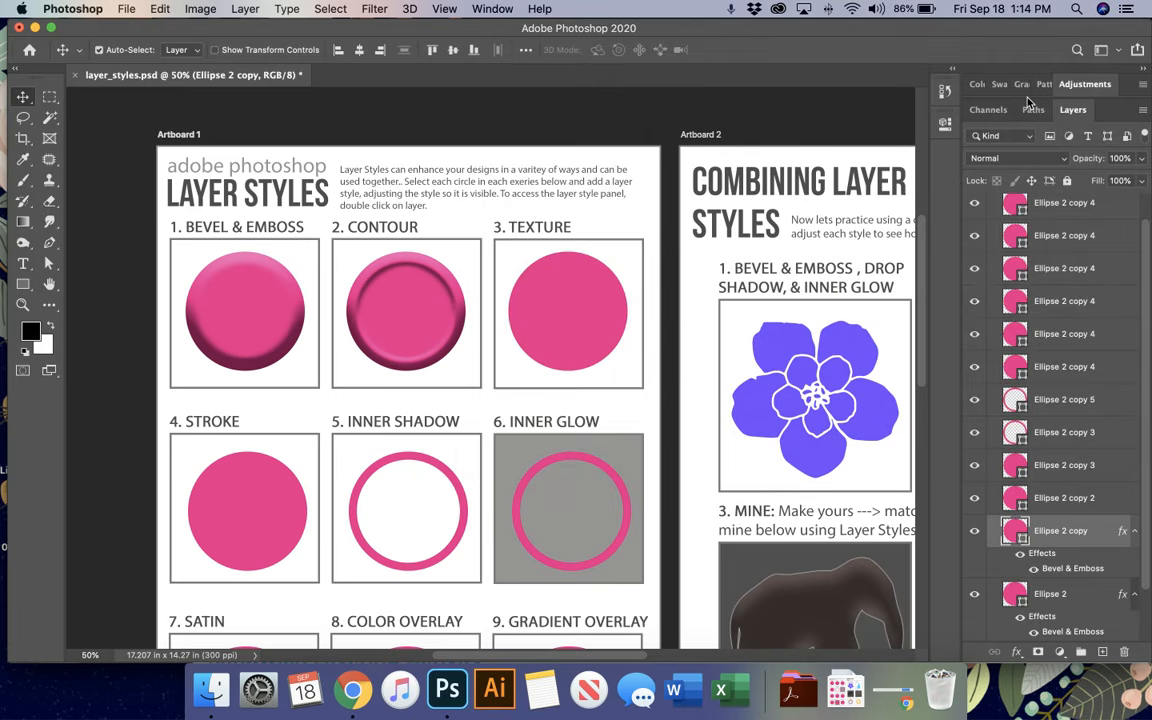
# Open the layer style settings of the exercise 3 circle, Ellipse 2 copy 2, and turn on Texture under Bevel & Emboss.
pyautogui.click(597, 302)
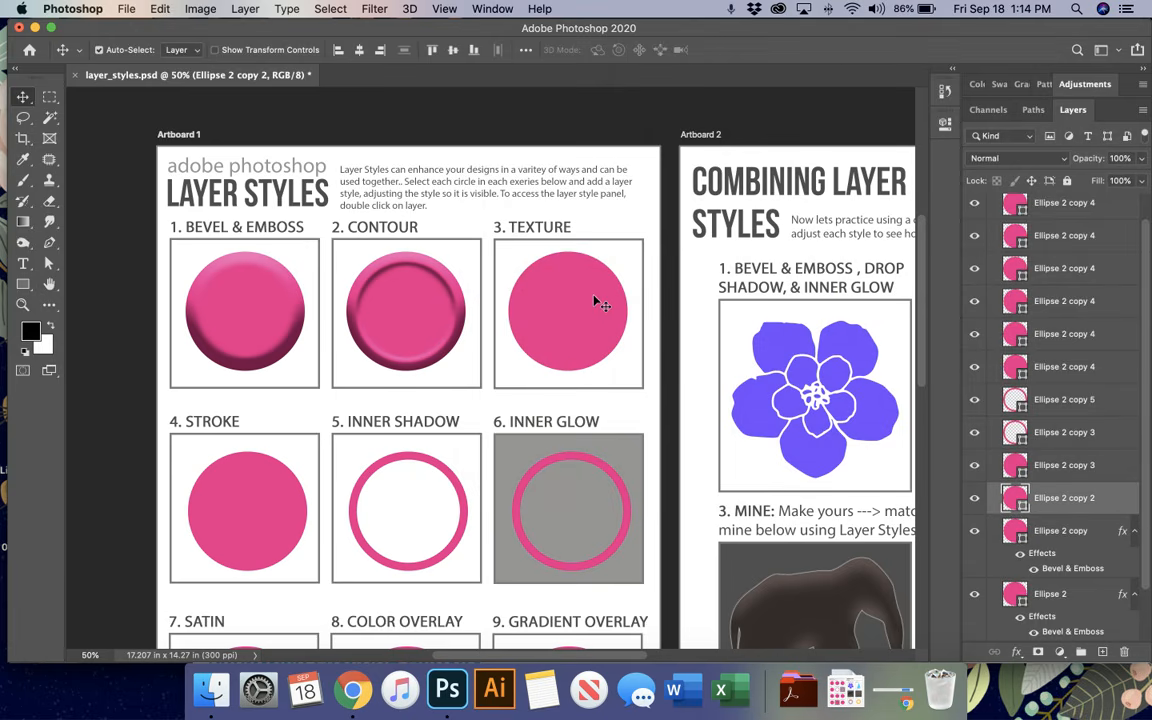
pyautogui.doubleClick(1115, 505)
pyautogui.moveTo(712, 62); pyautogui.dragTo(547, 354)
pyautogui.scroll(-4, 599, 252)
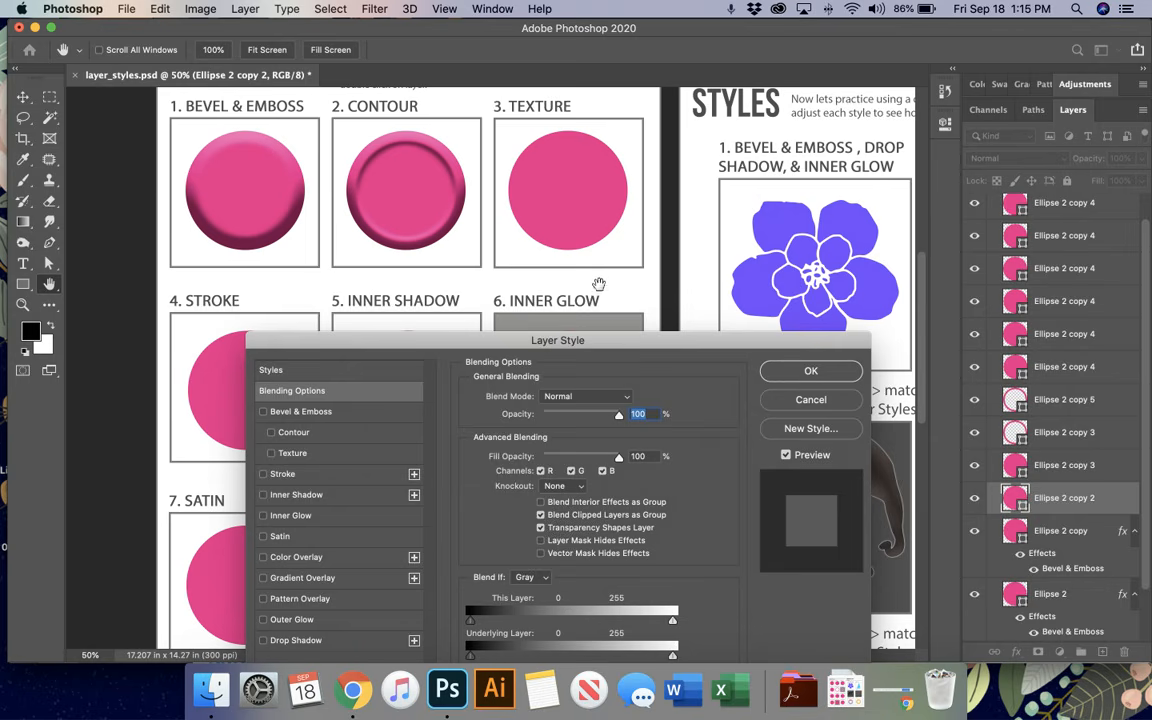
pyautogui.moveTo(600, 342); pyautogui.dragTo(591, 284)
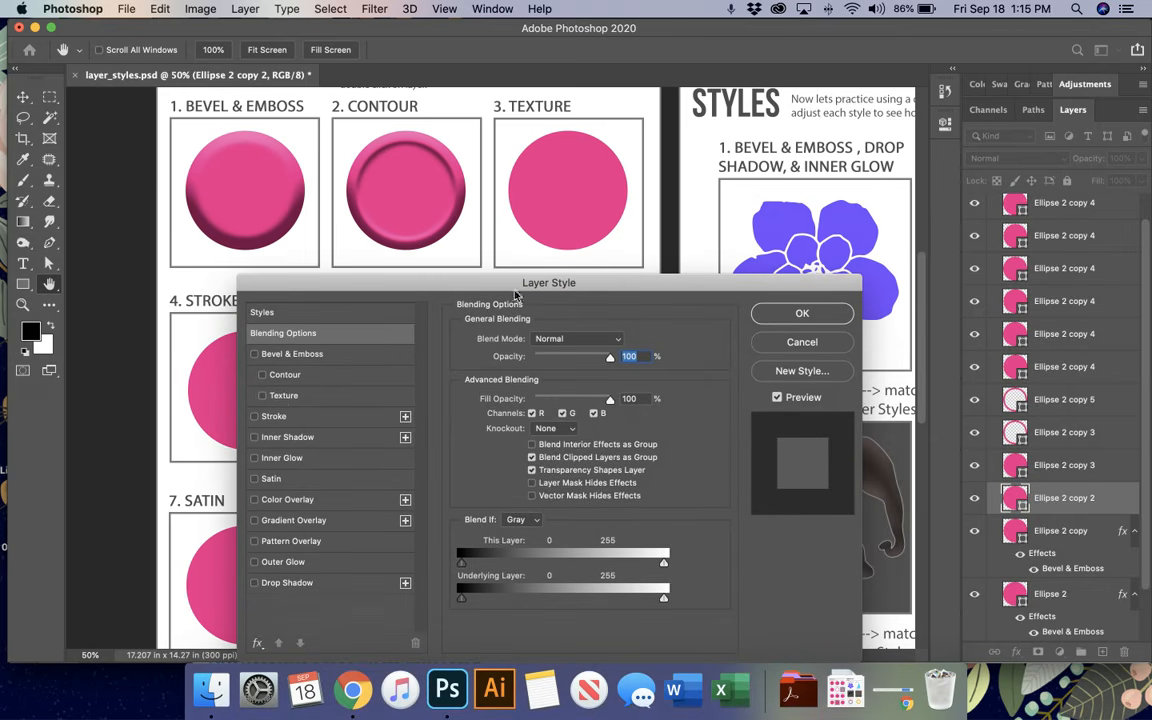
pyautogui.click(281, 398)
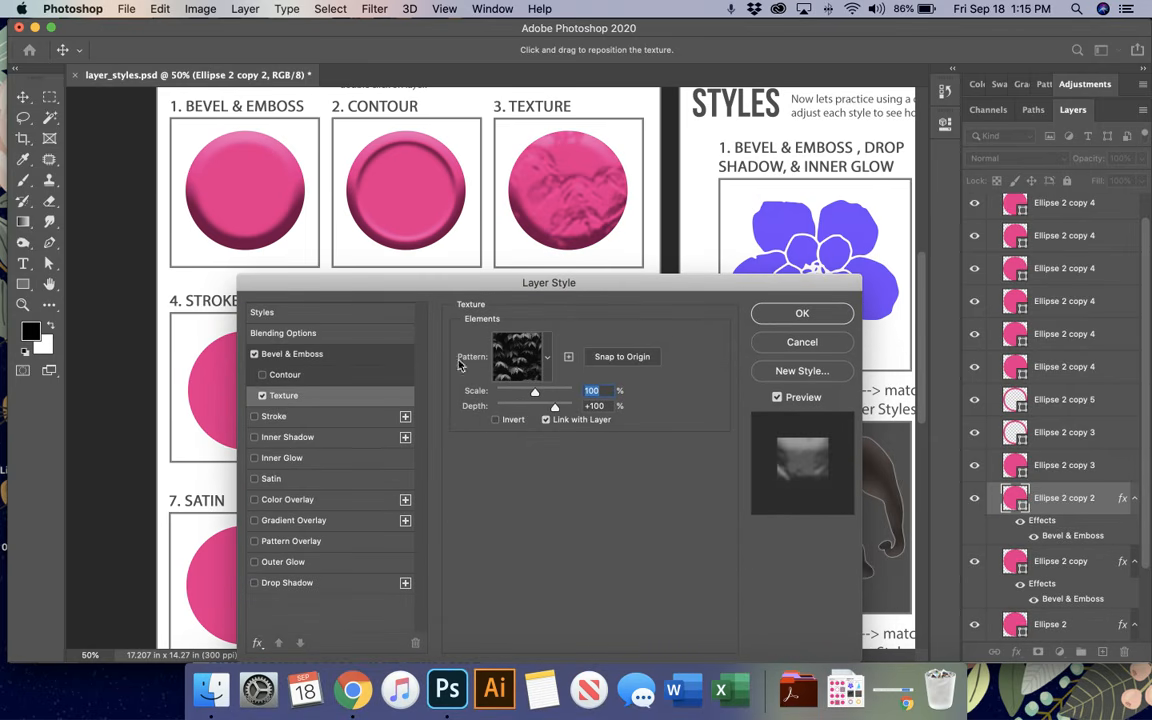
# Try several patterns from the Trees and Grass groups as the texture of the exercise 3 circle.
pyautogui.click(500, 345)
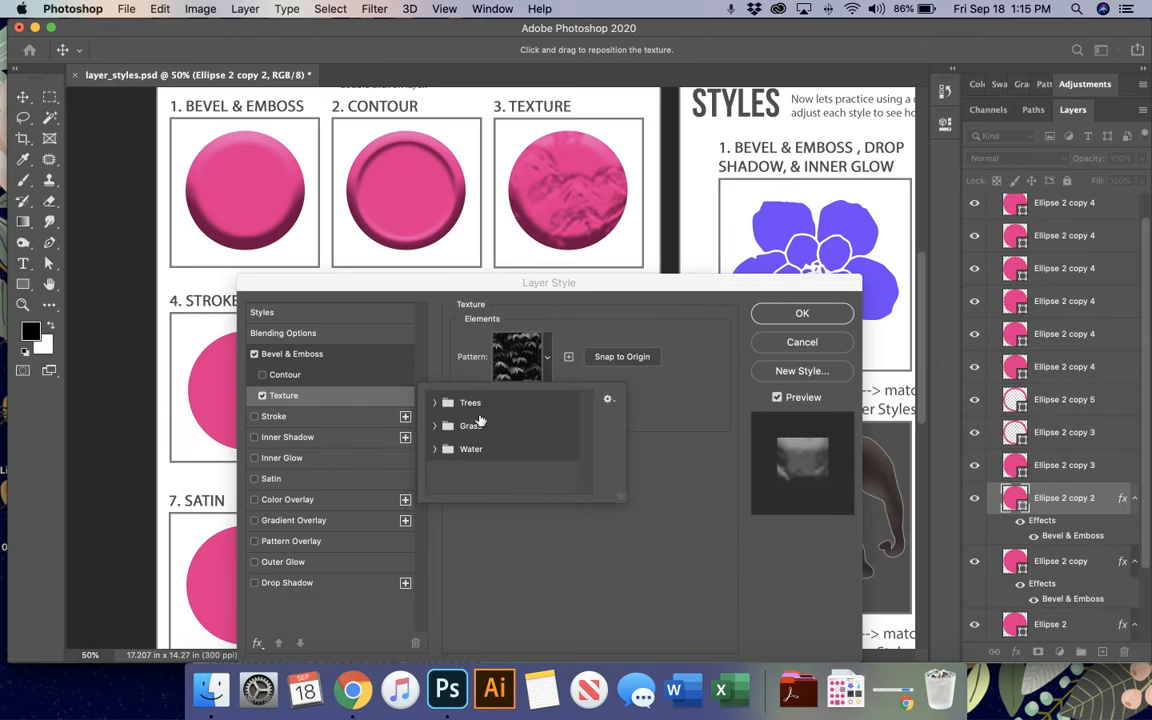
pyautogui.click(435, 402)
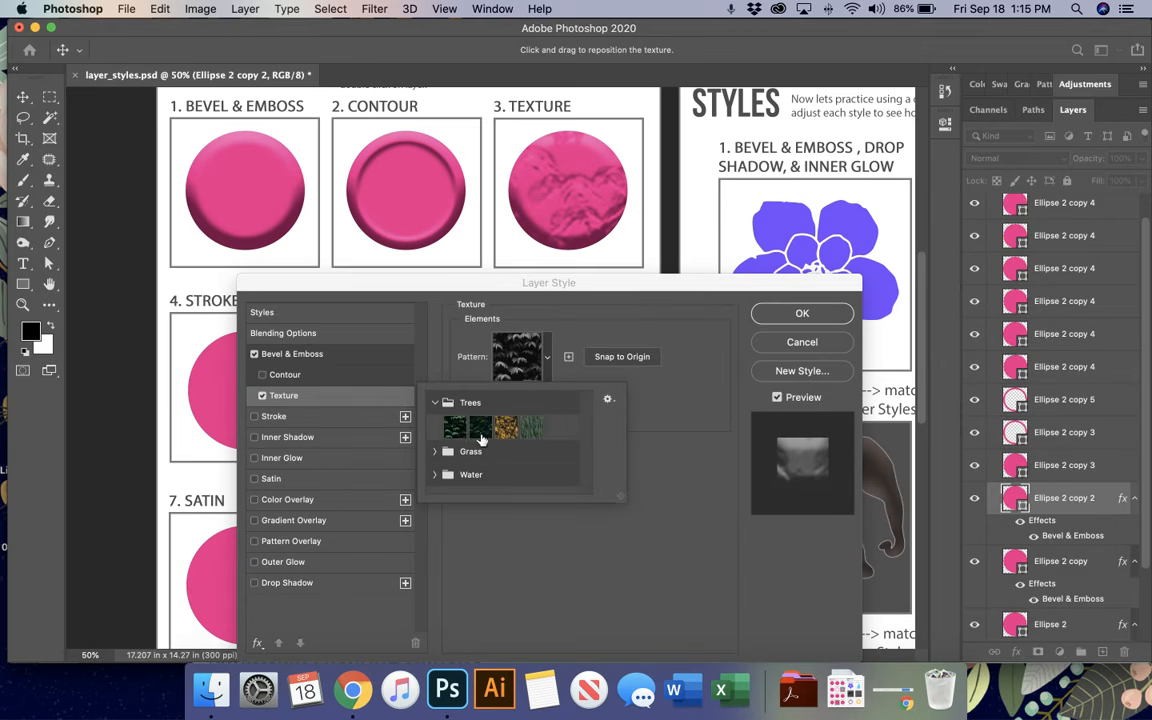
pyautogui.click(480, 428)
pyautogui.click(506, 428)
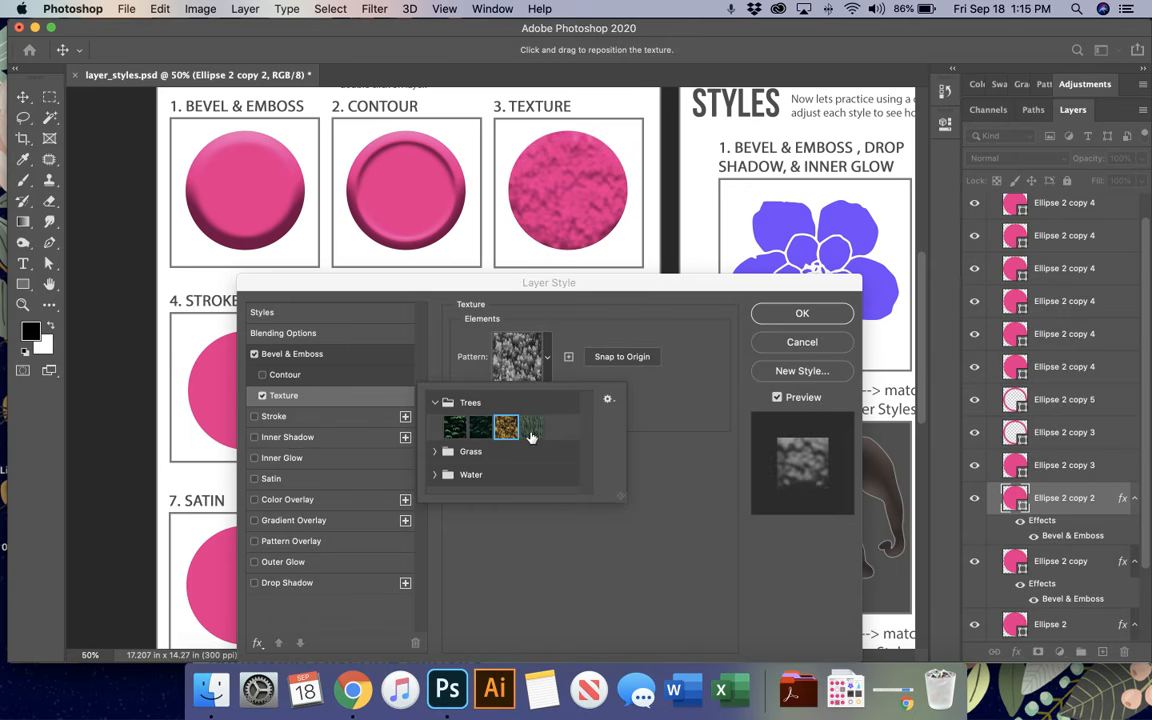
pyautogui.click(532, 428)
pyautogui.click(434, 451)
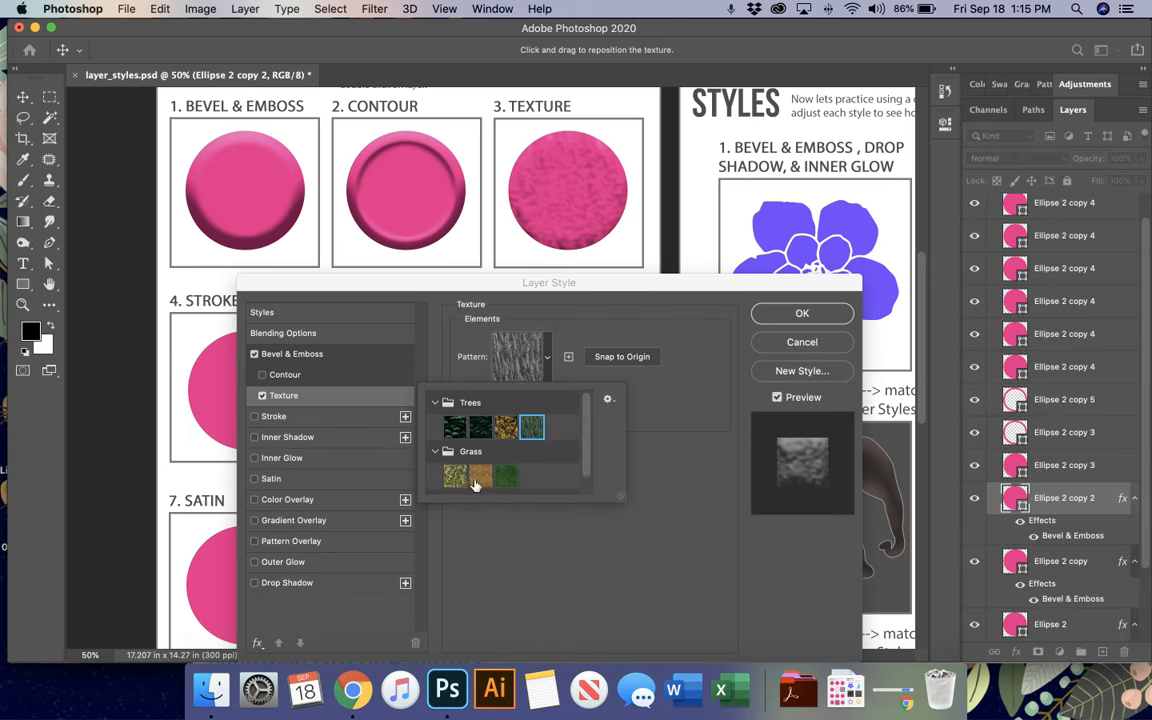
pyautogui.click(455, 476)
pyautogui.click(480, 476)
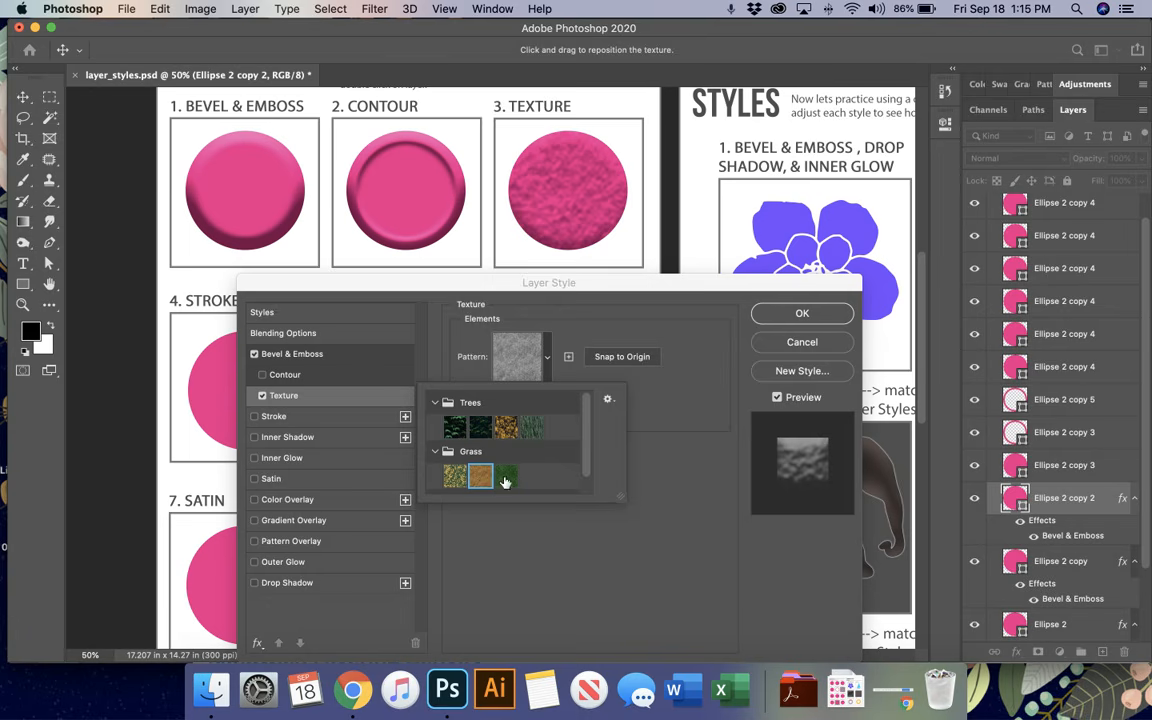
pyautogui.click(506, 476)
# Collapse the Grass group, expand Water in an enlarged pattern list and try its three patterns on the circle.
pyautogui.click(434, 451)
pyautogui.click(434, 474)
pyautogui.moveTo(622, 500); pyautogui.dragTo(641, 594)
pyautogui.click(455, 500)
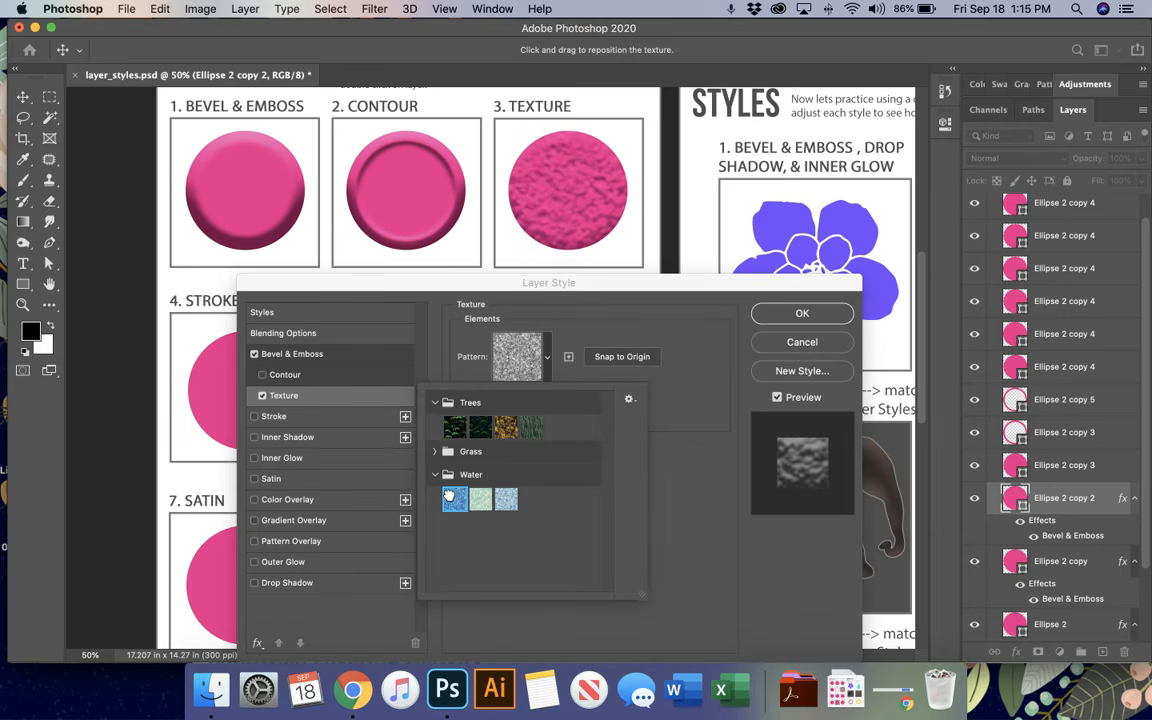
pyautogui.click(480, 500)
pyautogui.click(506, 500)
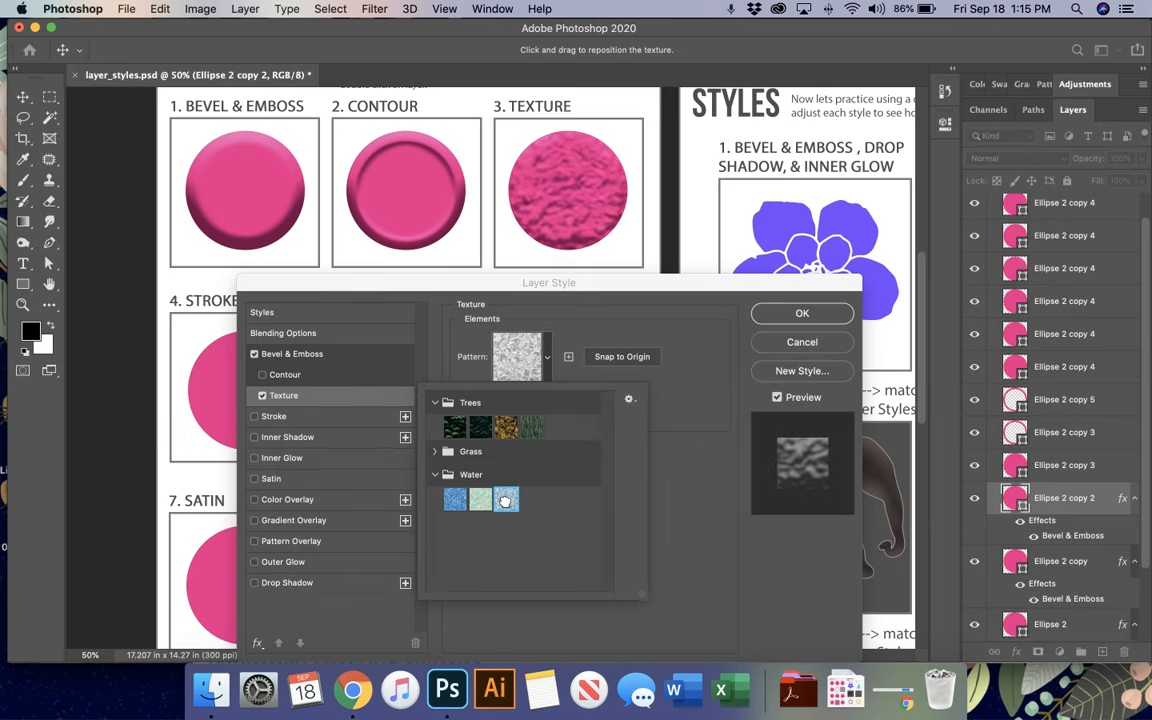
pyautogui.click(629, 399)
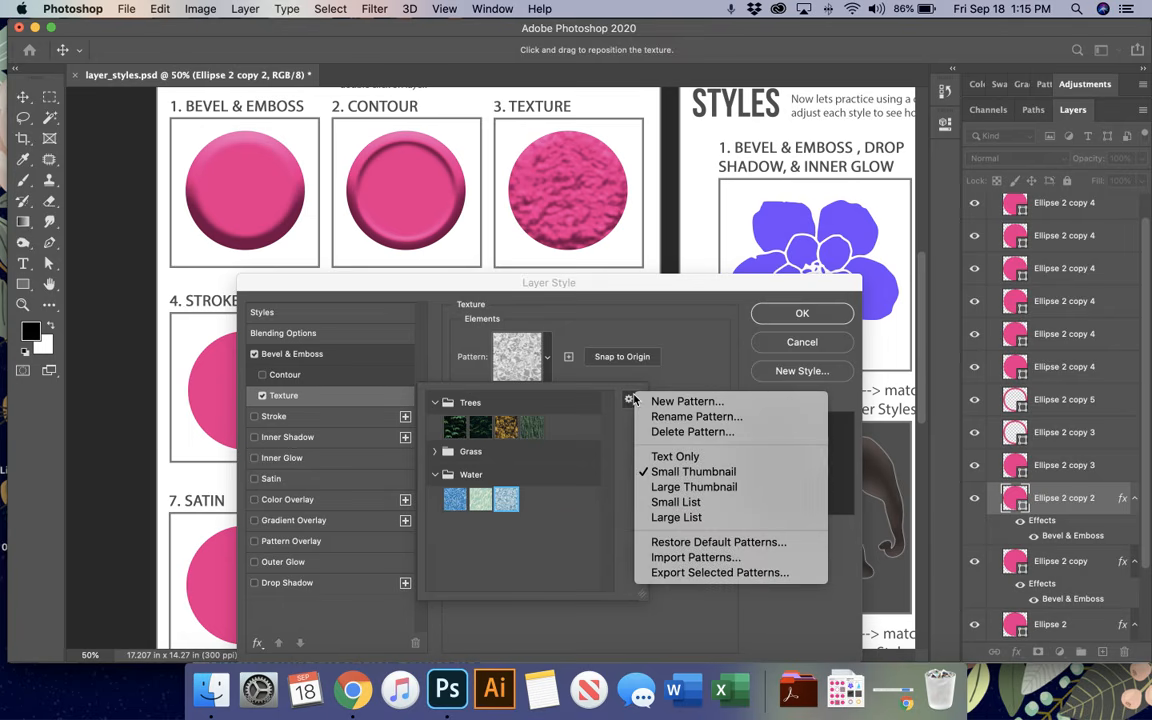
pyautogui.click(670, 558)
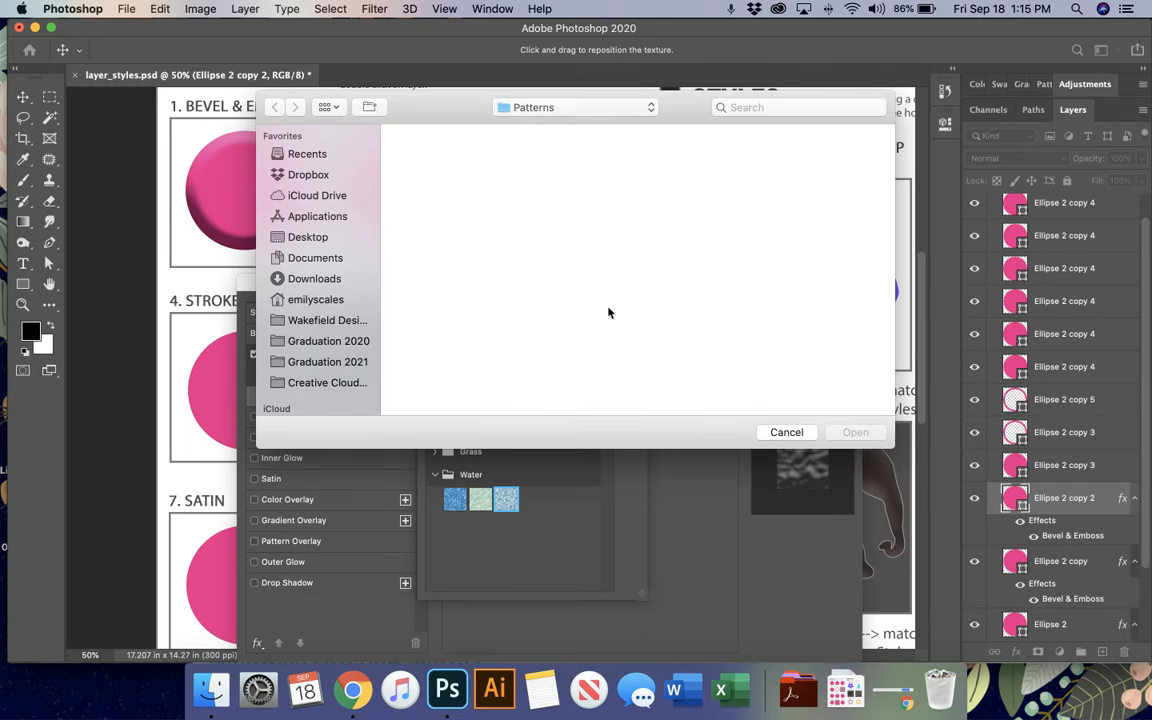
pyautogui.click(786, 432)
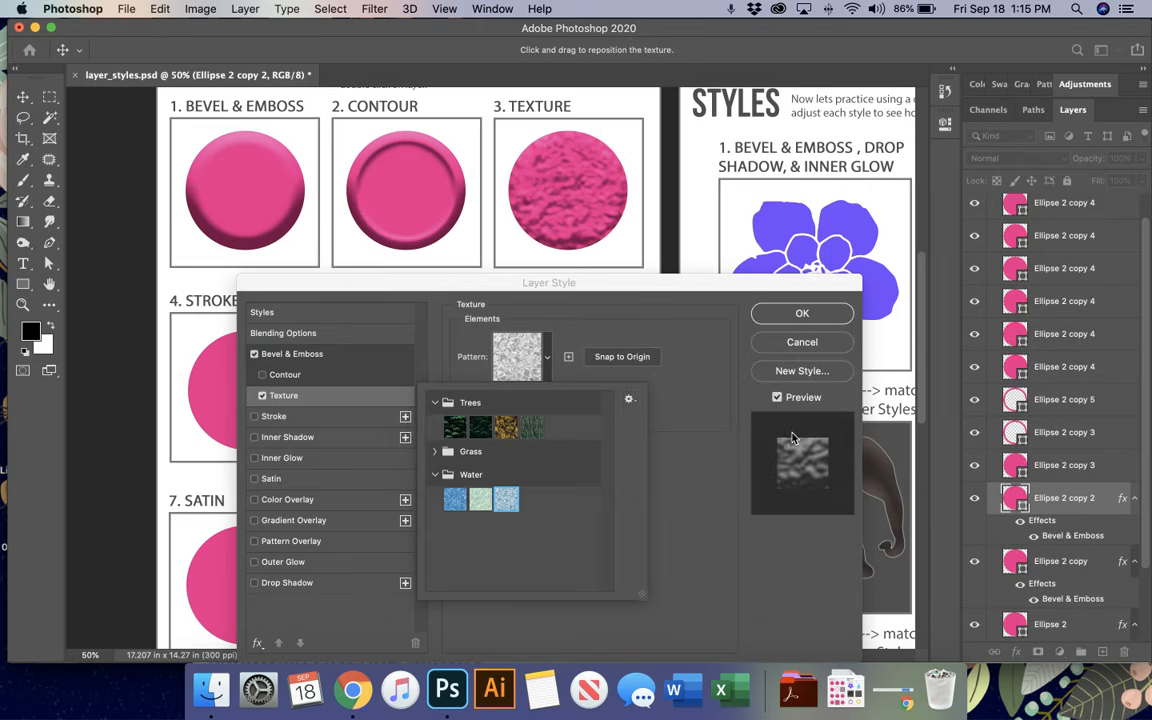
pyautogui.click(630, 400)
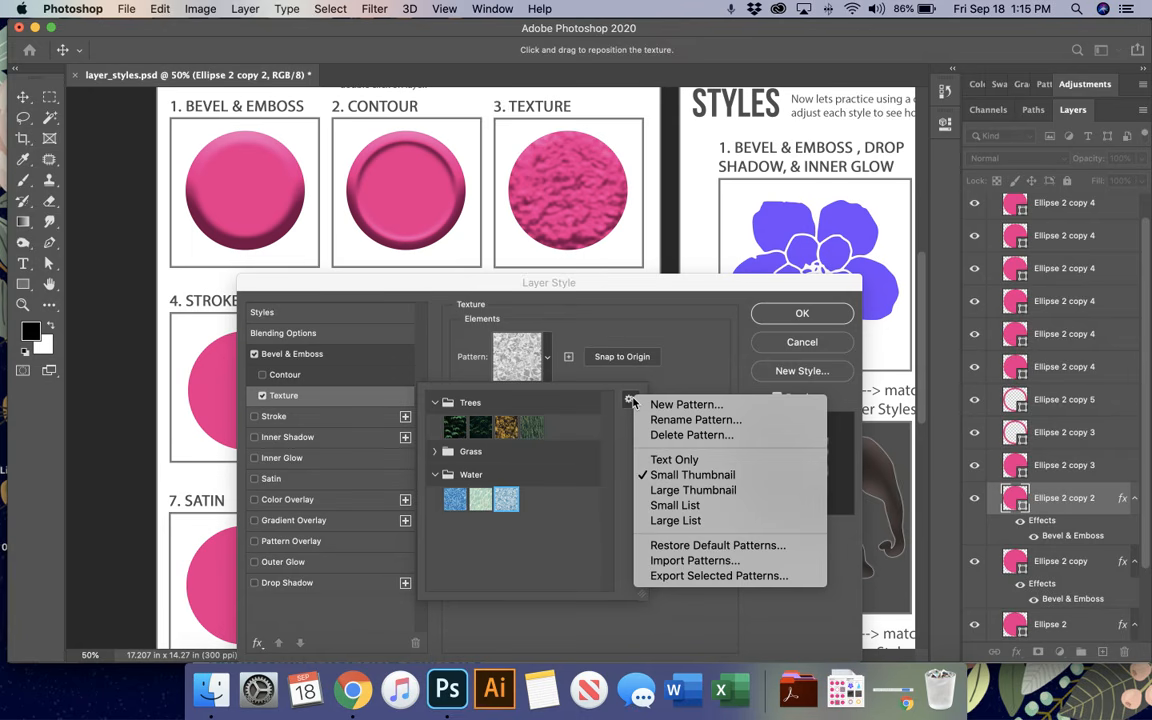
pyautogui.click(631, 400)
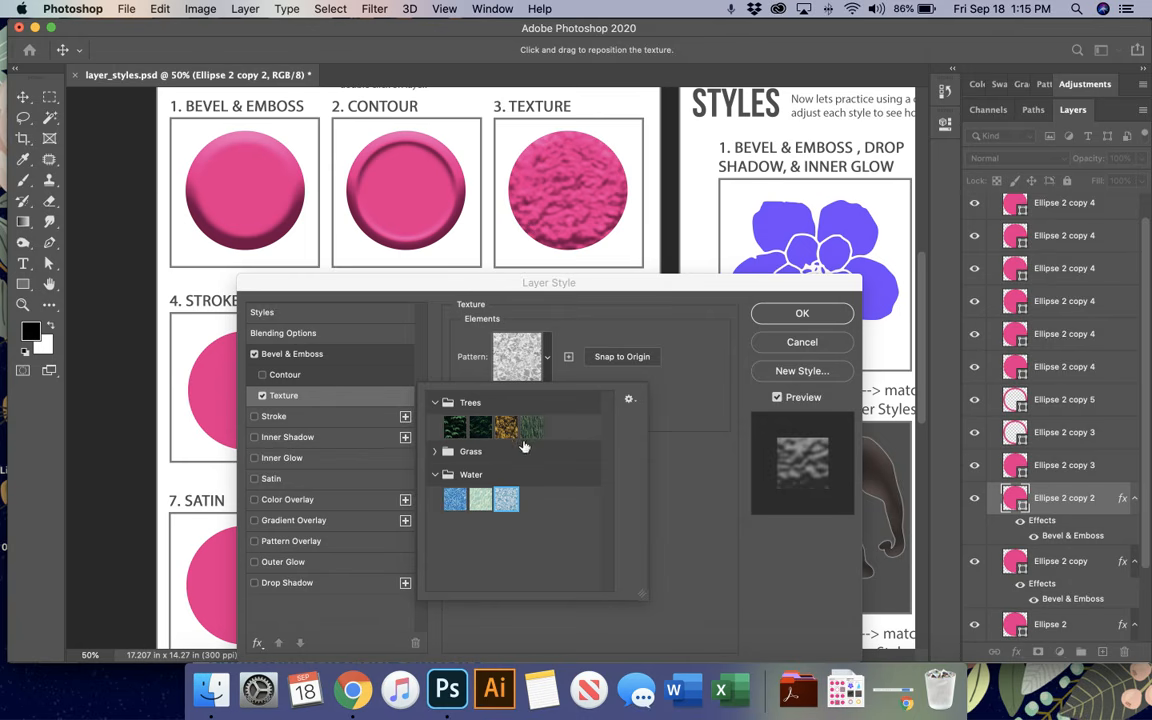
# Use the first Water pattern as the texture with scale 41% and depth -18%, and apply the layer style.
pyautogui.click(455, 501)
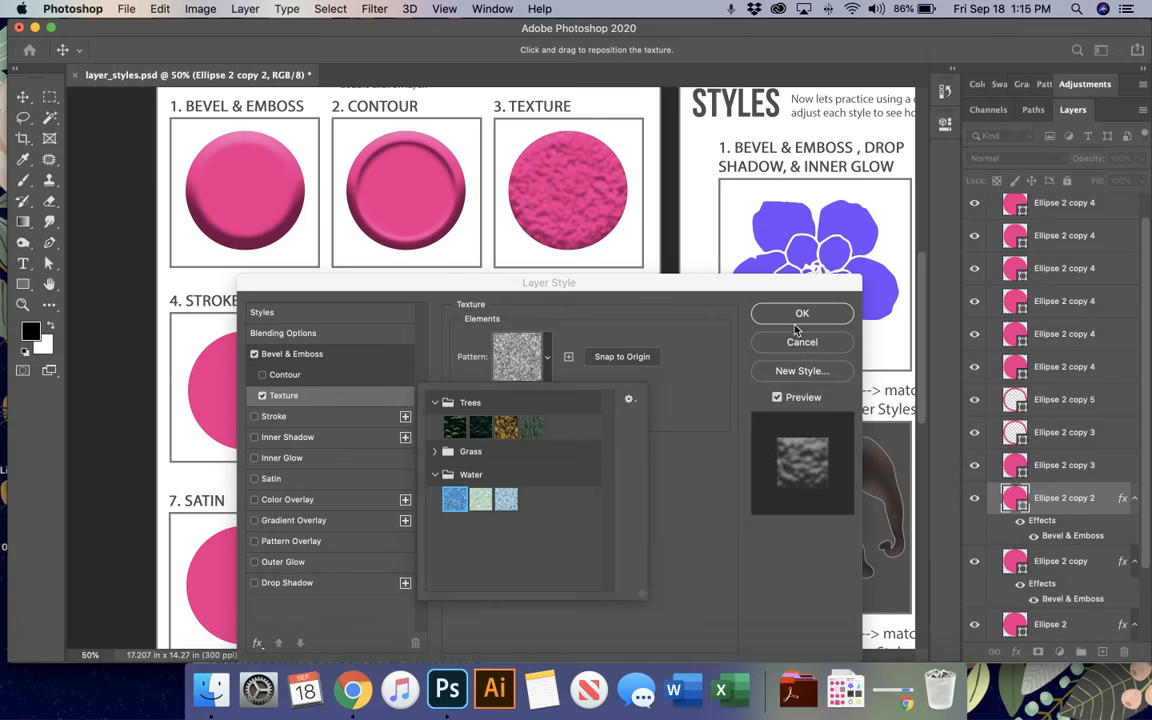
pyautogui.click(549, 362)
pyautogui.click(547, 357)
pyautogui.click(547, 357)
pyautogui.moveTo(533, 394)
pyautogui.mouseDown()
pyautogui.moveTo(548, 396)
pyautogui.moveTo(512, 396)
pyautogui.moveTo(545, 404)
pyautogui.moveTo(520, 409)
pyautogui.moveTo(533, 409)
pyautogui.mouseUp()
pyautogui.click(516, 407)
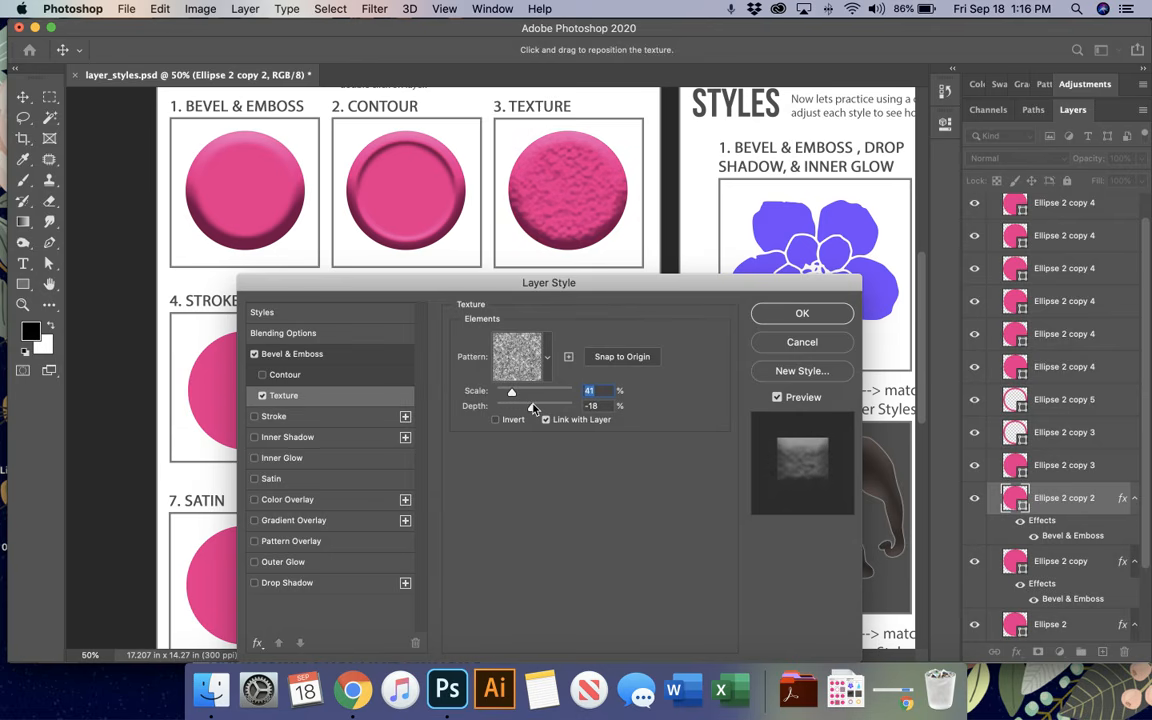
pyautogui.click(803, 316)
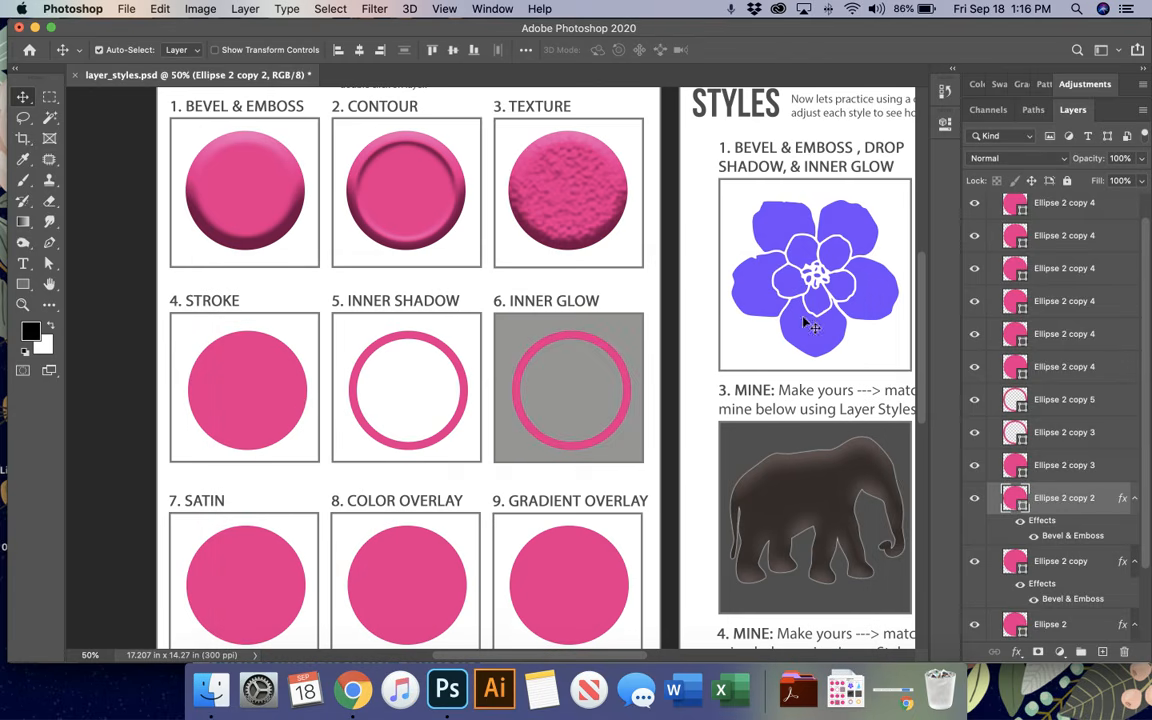
# Open the layer style settings of the exercise 4 circle, Ellipse 2 copy 3, and turn on Stroke with size 62 px.
pyautogui.click(278, 362)
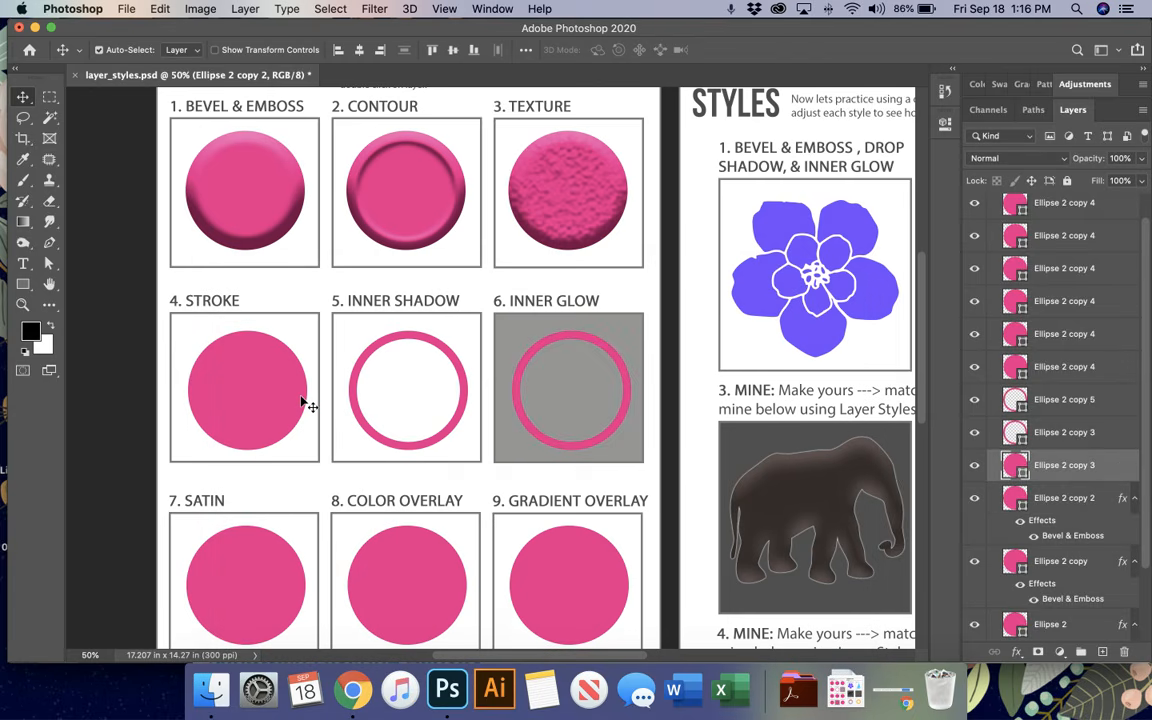
pyautogui.doubleClick(1118, 472)
pyautogui.moveTo(633, 265)
pyautogui.mouseDown()
pyautogui.moveTo(726, 173)
pyautogui.moveTo(726, 154)
pyautogui.mouseUp()
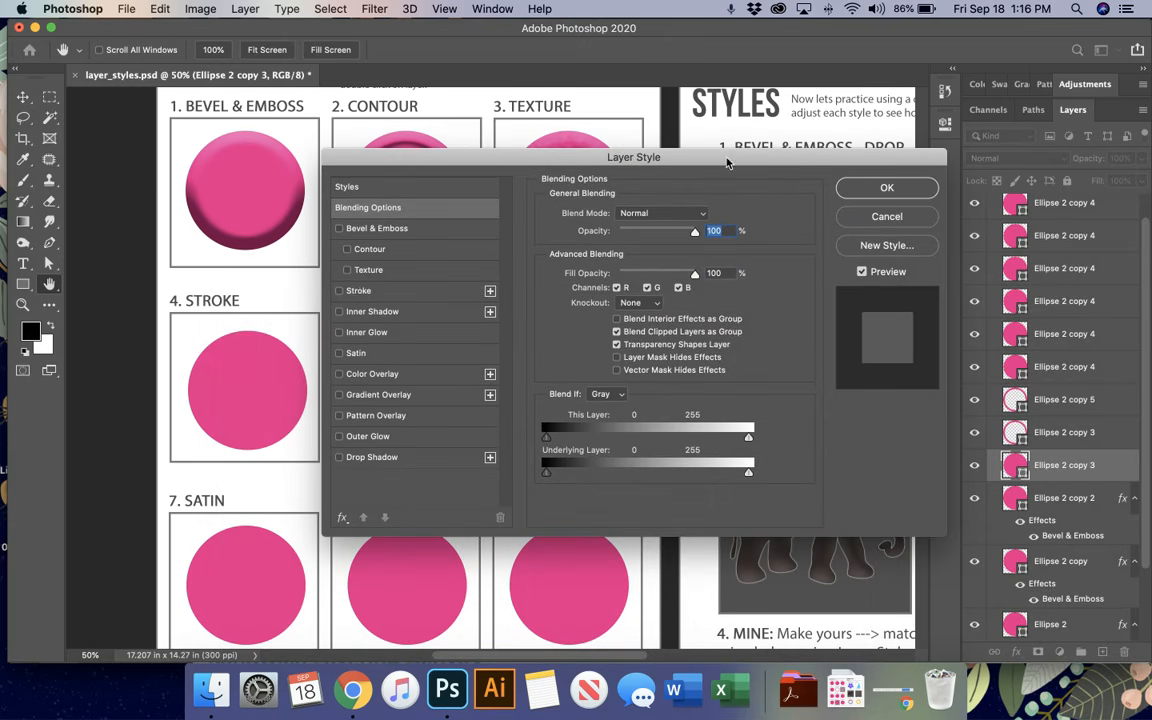
pyautogui.click(358, 292)
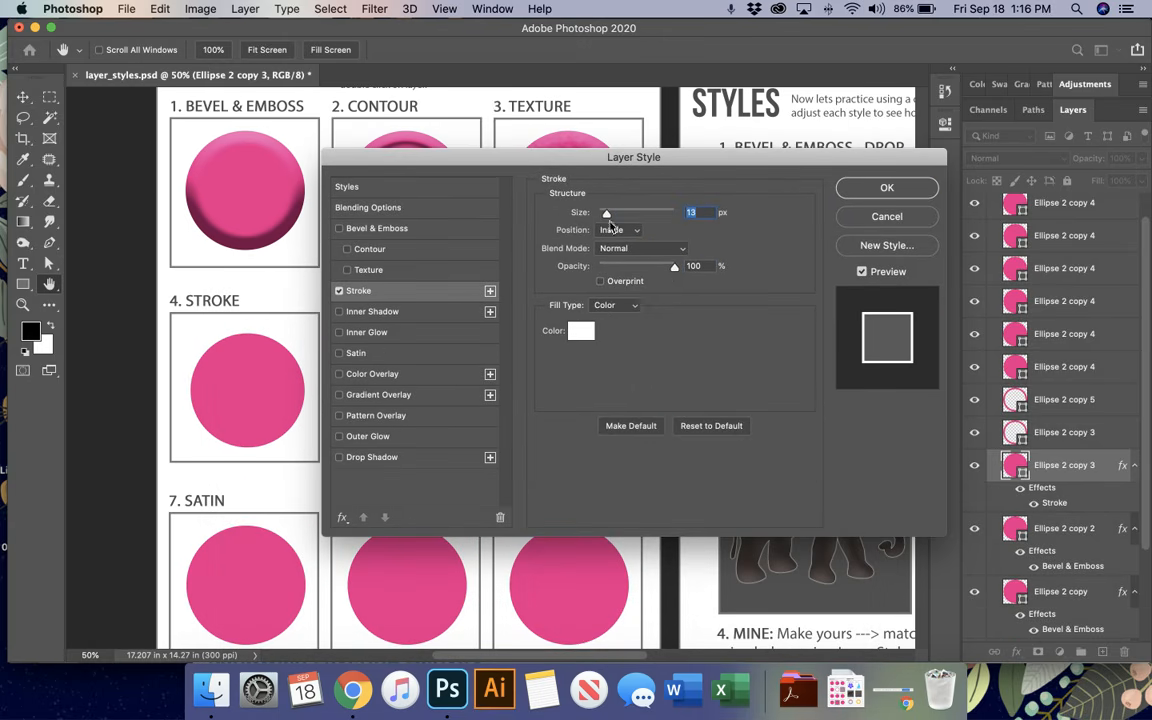
pyautogui.moveTo(607, 218); pyautogui.dragTo(620, 216)
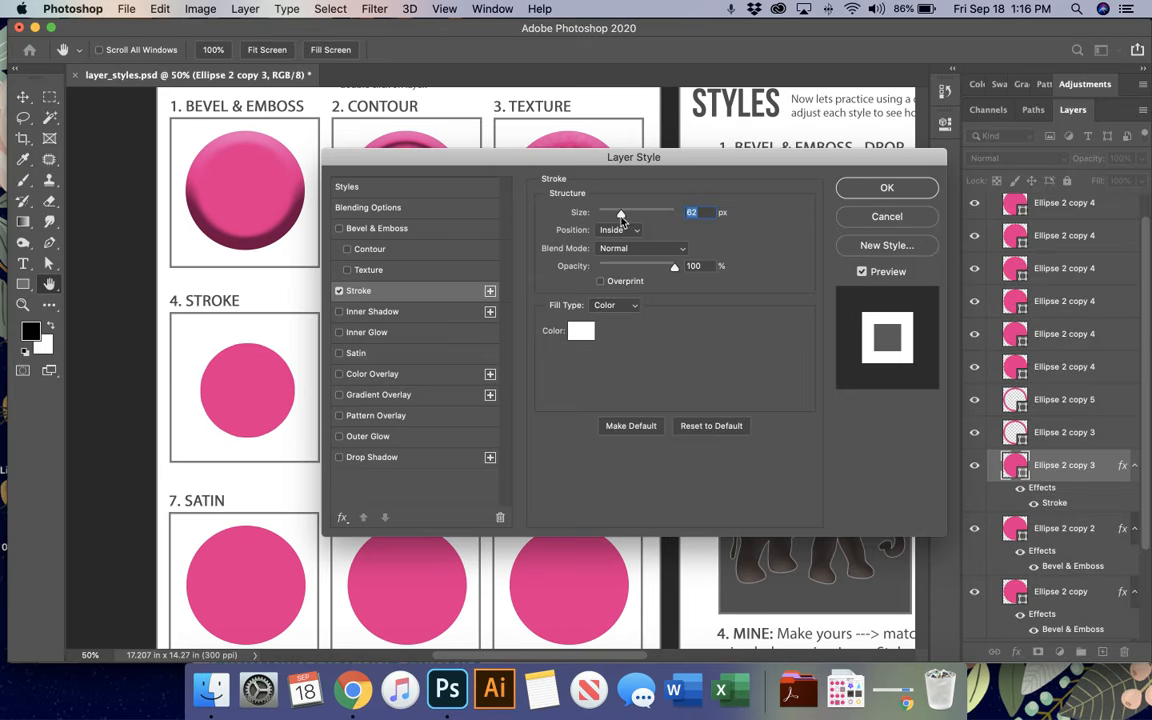
# Change the stroke color of the exercise 4 circle to blue and reduce the stroke size to 54 px.
pyautogui.click(582, 332)
pyautogui.click(843, 229)
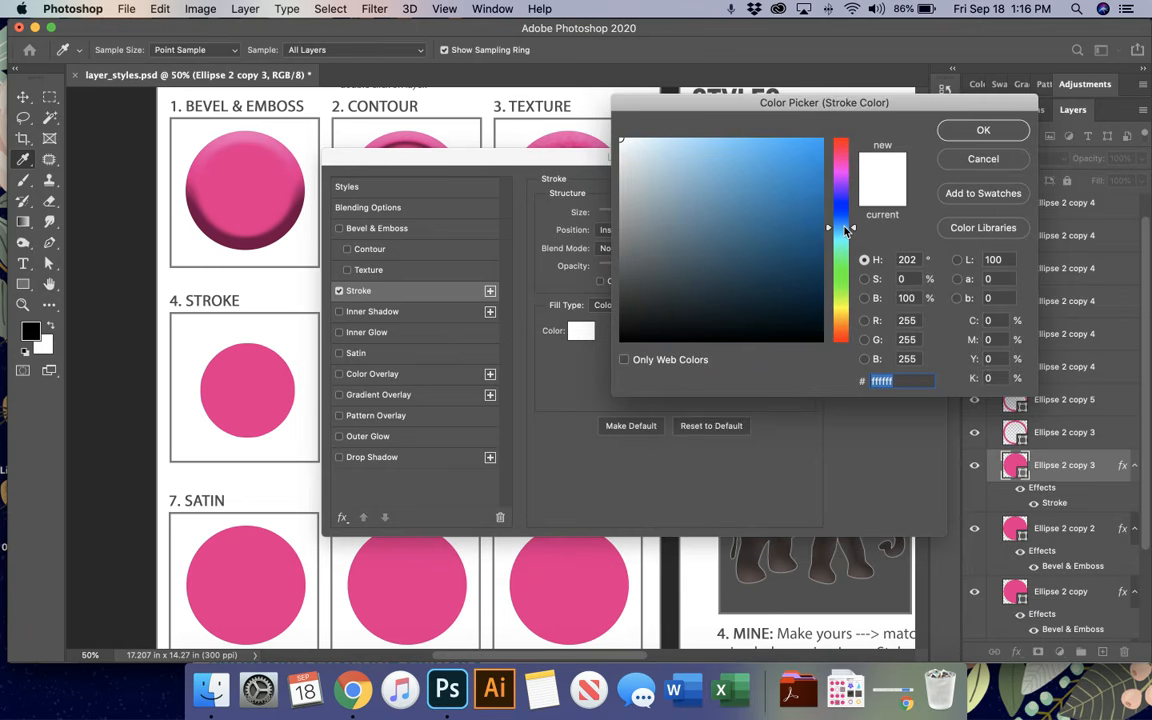
pyautogui.click(802, 155)
pyautogui.click(981, 130)
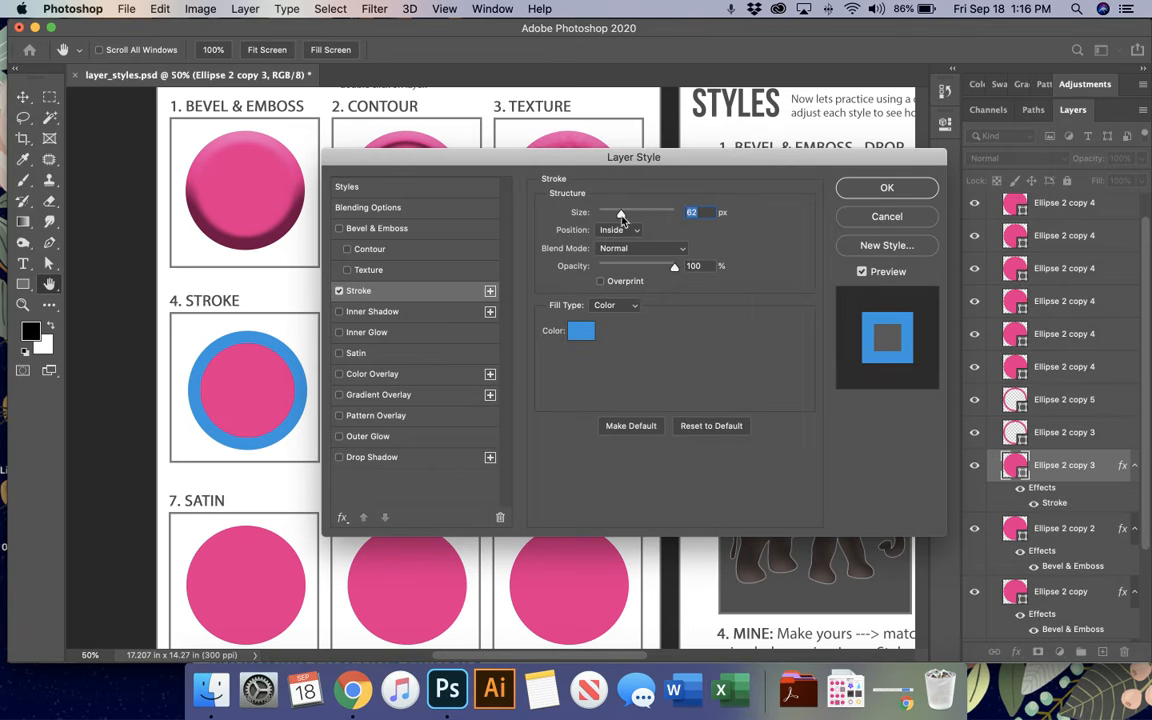
pyautogui.moveTo(621, 217); pyautogui.dragTo(618, 215)
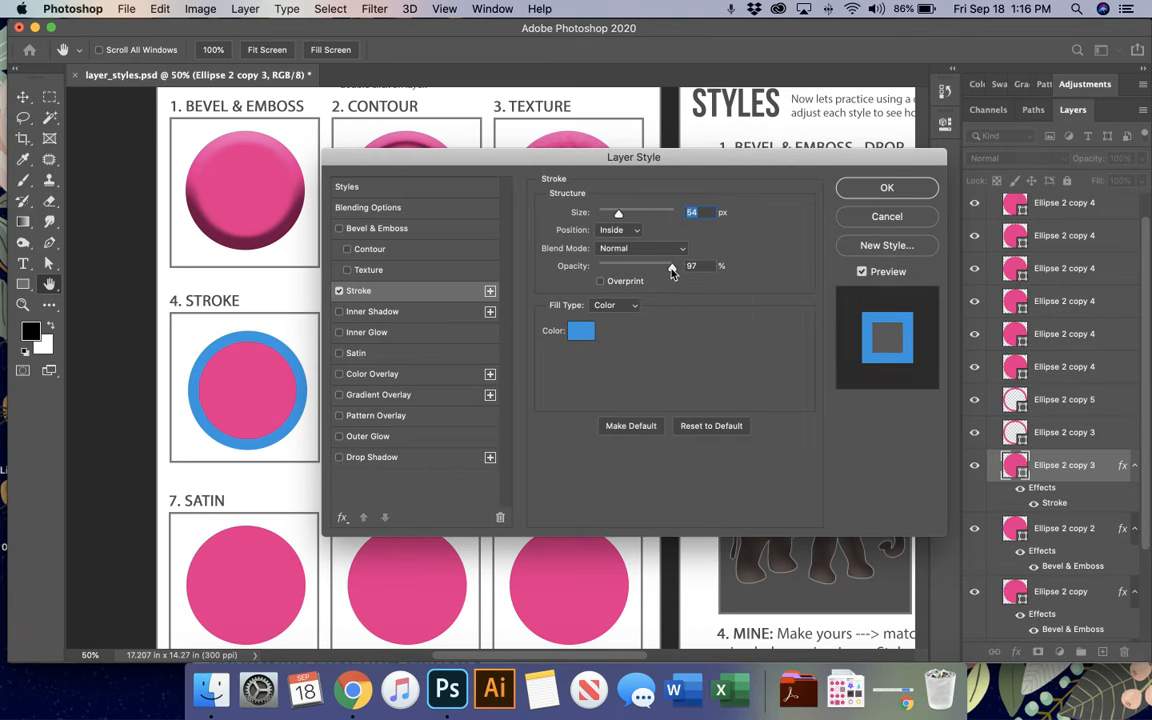
# Try the stroke at 63% opacity with its position set to Outside, Inside and Center.
pyautogui.moveTo(672, 268); pyautogui.dragTo(645, 267)
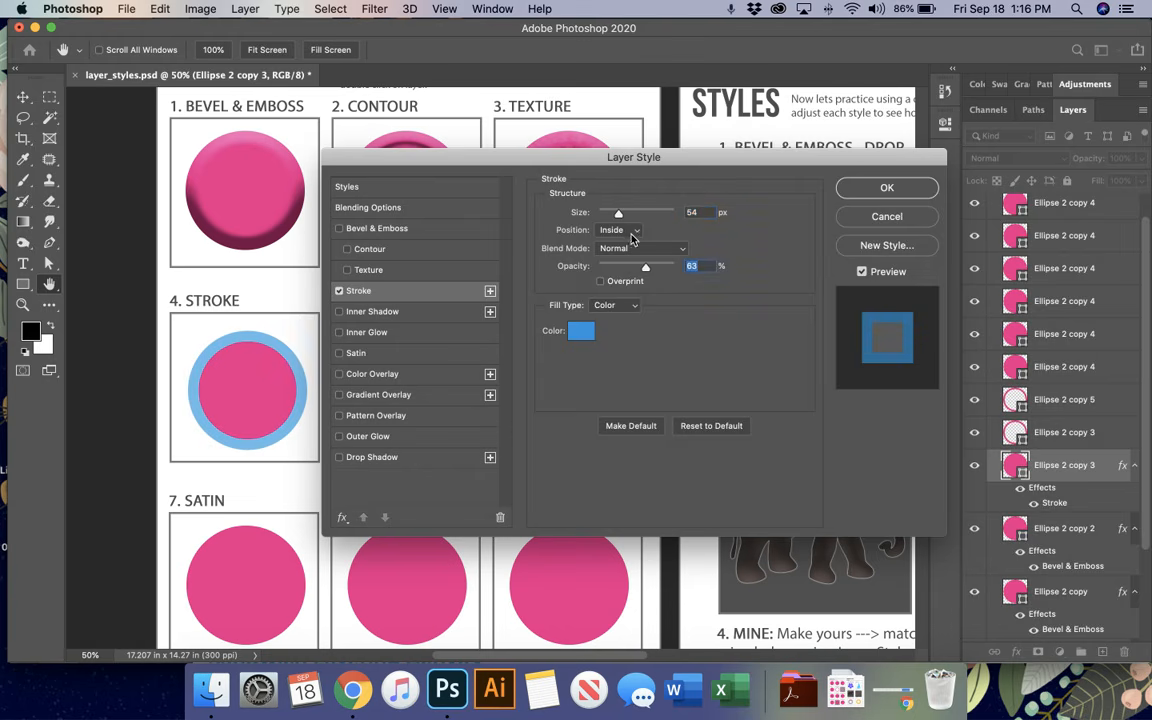
pyautogui.click(630, 232)
pyautogui.click(617, 217)
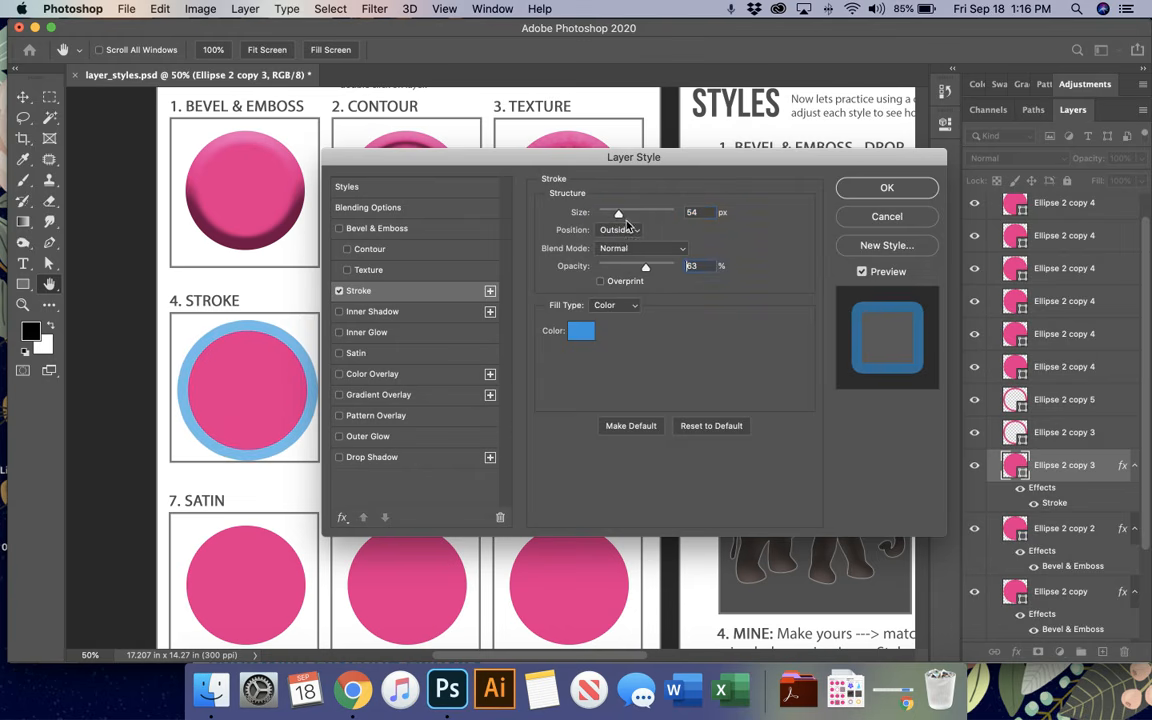
pyautogui.click(628, 234)
pyautogui.click(620, 241)
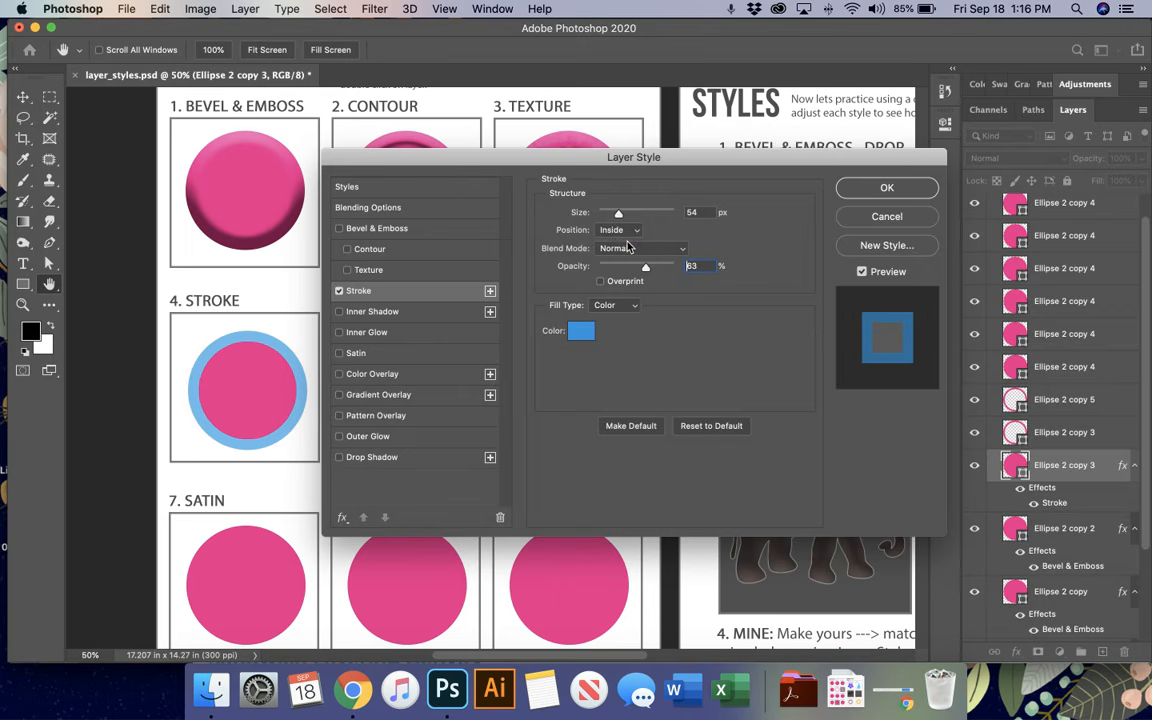
pyautogui.click(625, 233)
pyautogui.click(620, 242)
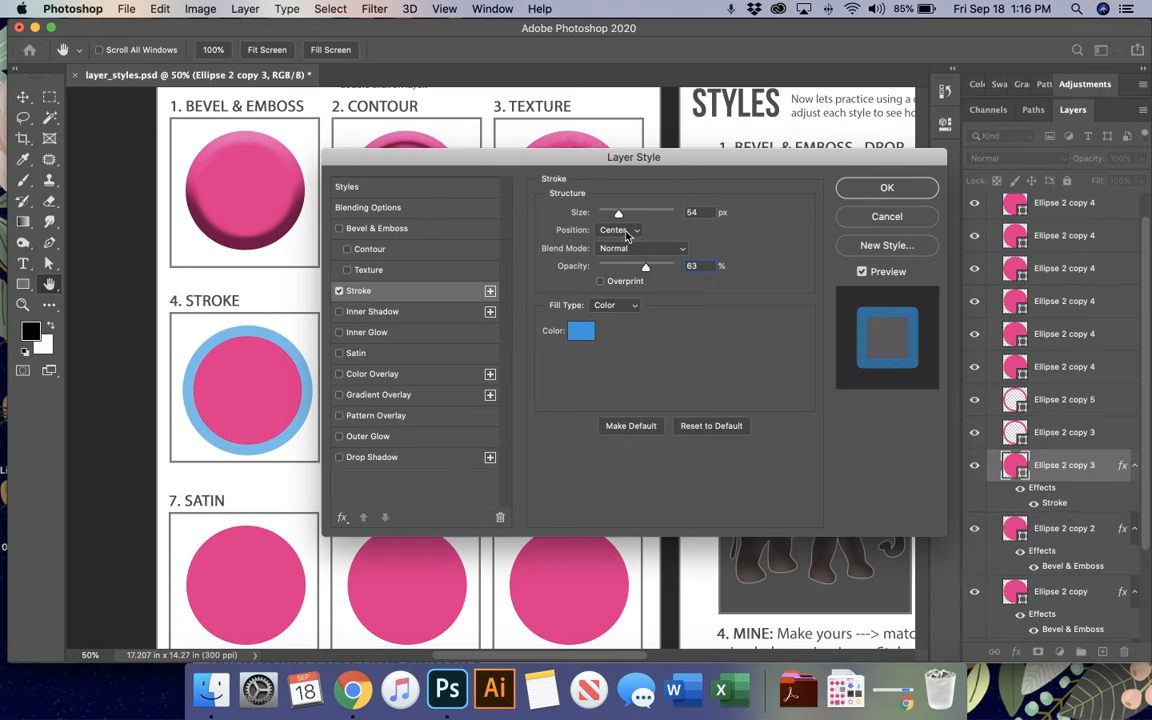
# Set the stroke position to Inside and its opacity to 100%, and apply the layer style.
pyautogui.click(626, 233)
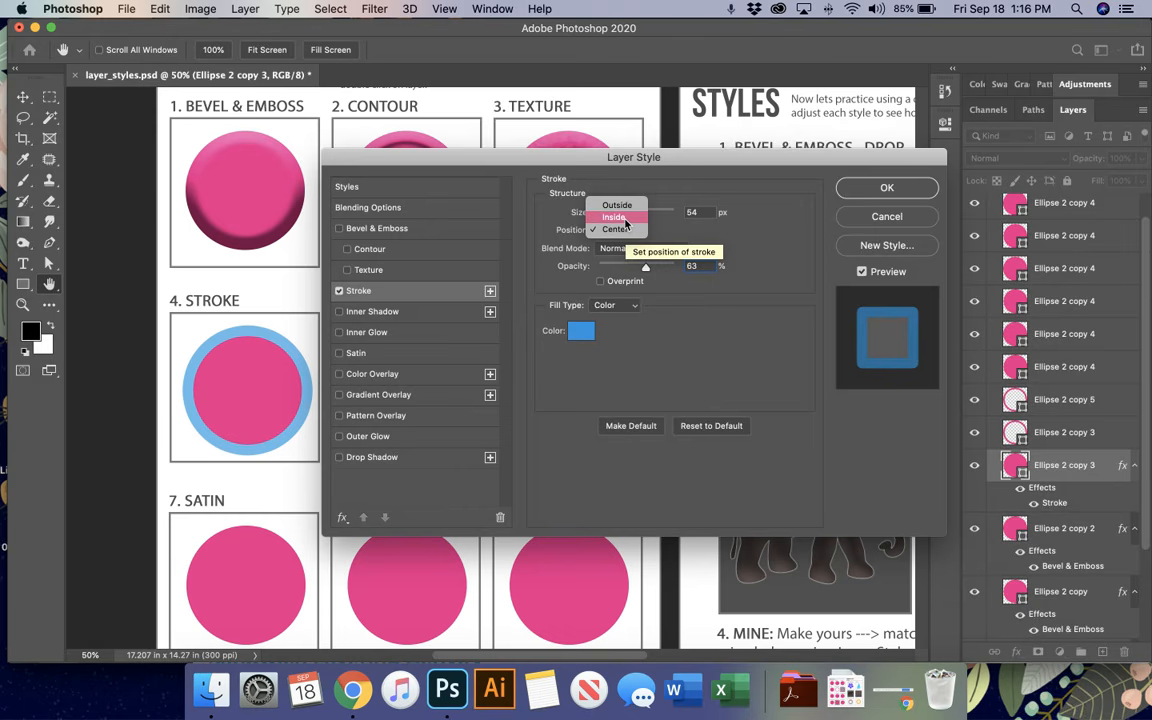
pyautogui.click(626, 222)
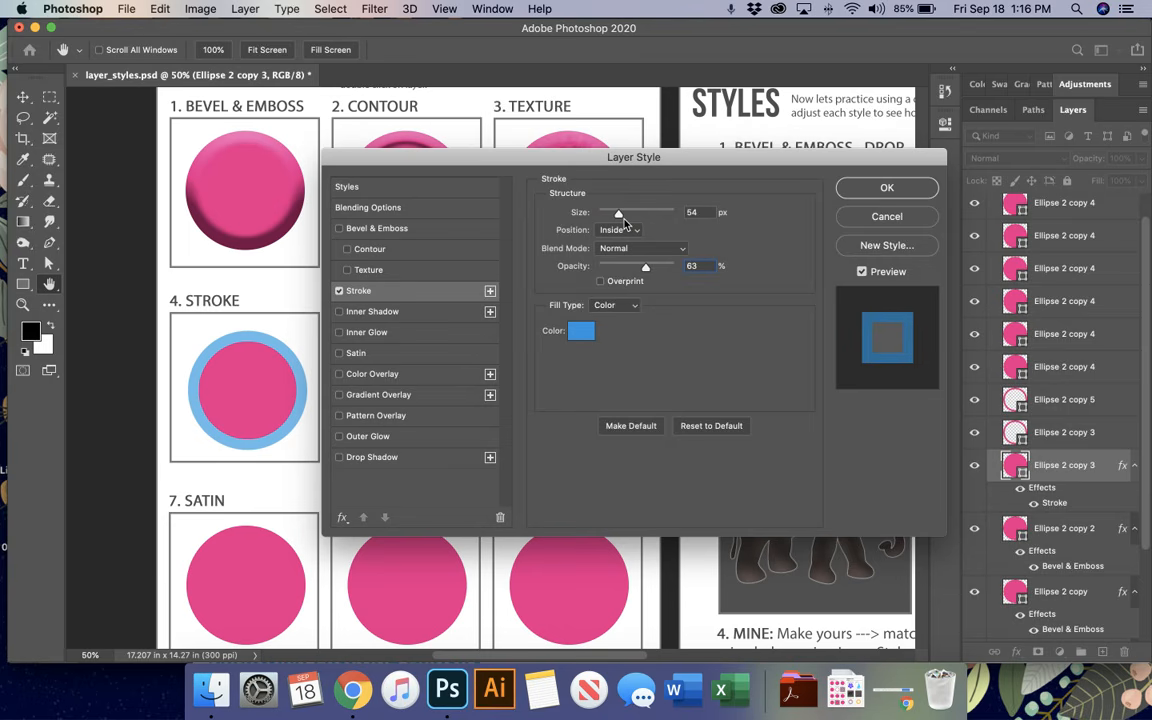
pyautogui.moveTo(645, 272); pyautogui.dragTo(685, 277)
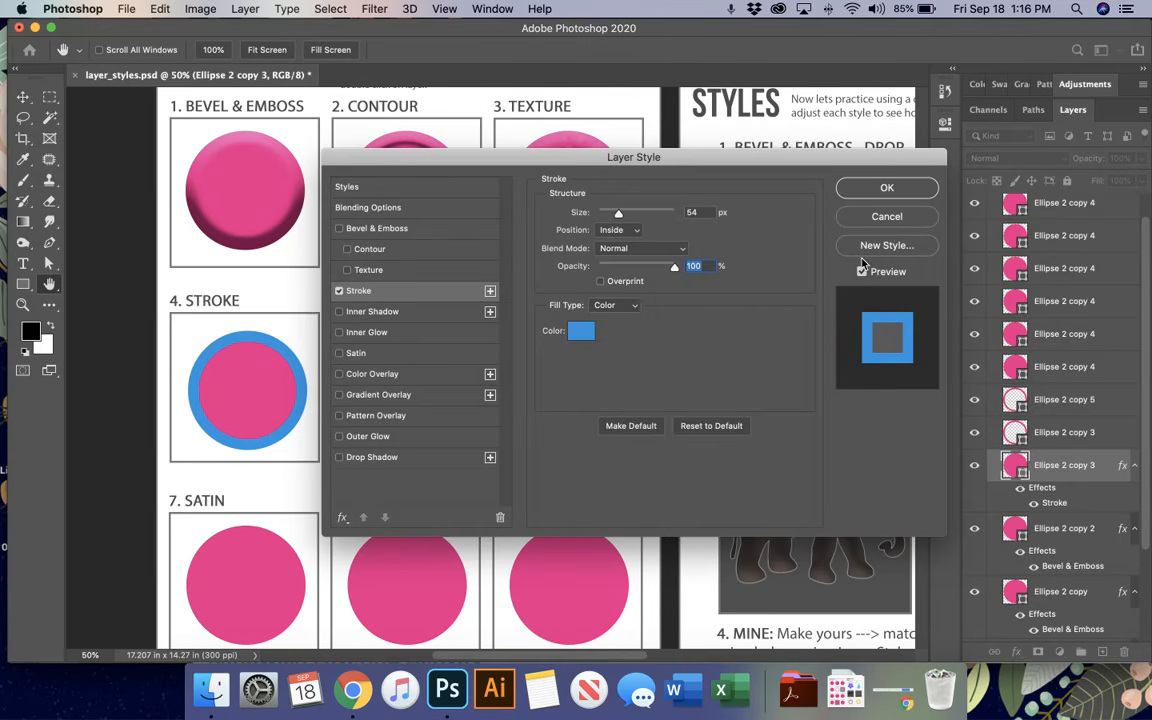
pyautogui.click(880, 187)
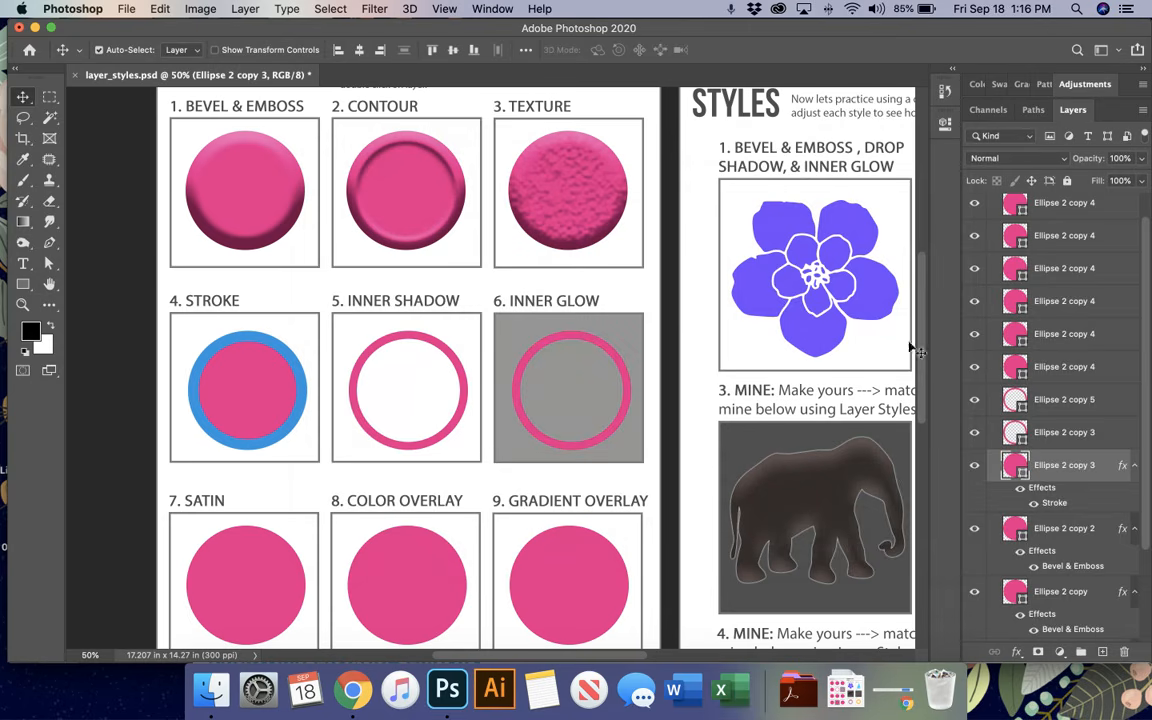
# Turn on Inner Shadow for the exercise 5 ring, the Ellipse 2 copy 3 ring layer, with a distance of 21 px.
pyautogui.click(1115, 440)
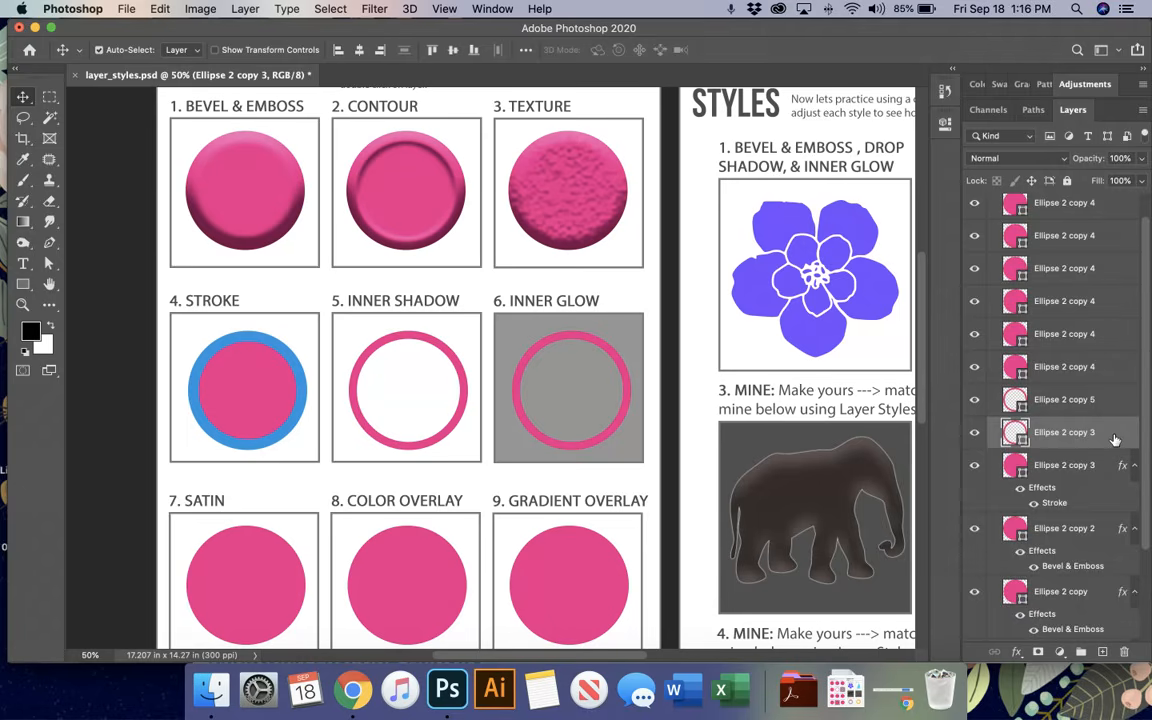
pyautogui.doubleClick(1110, 433)
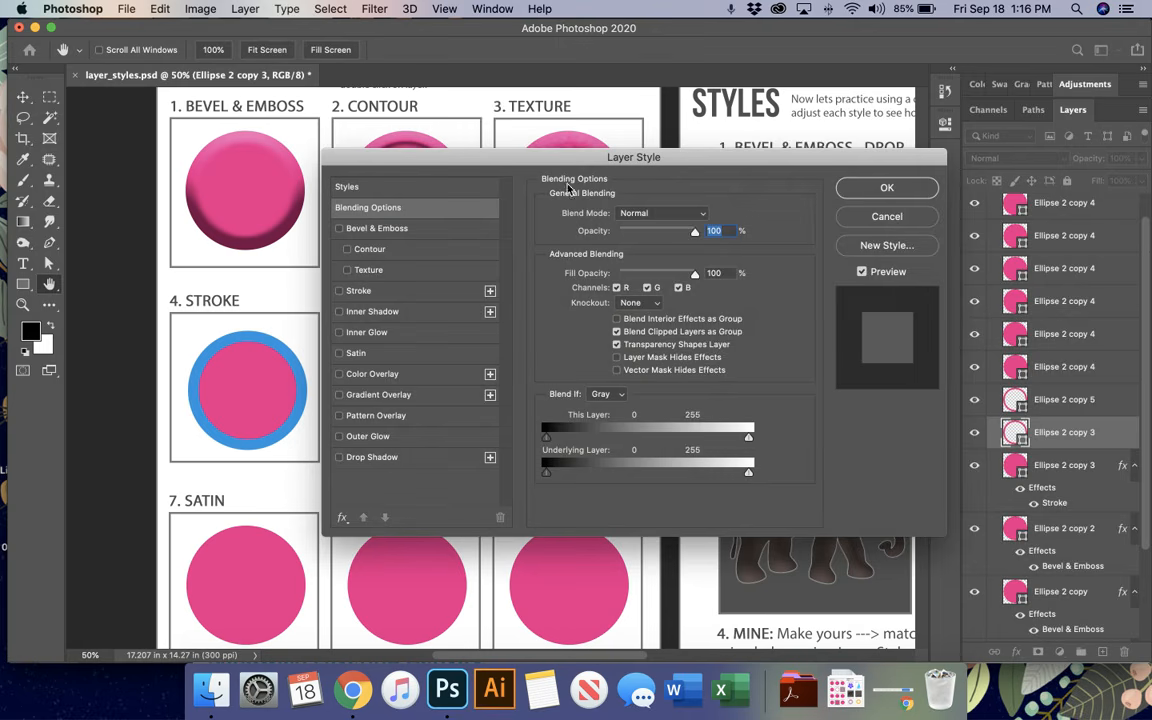
pyautogui.moveTo(563, 155); pyautogui.dragTo(732, 89)
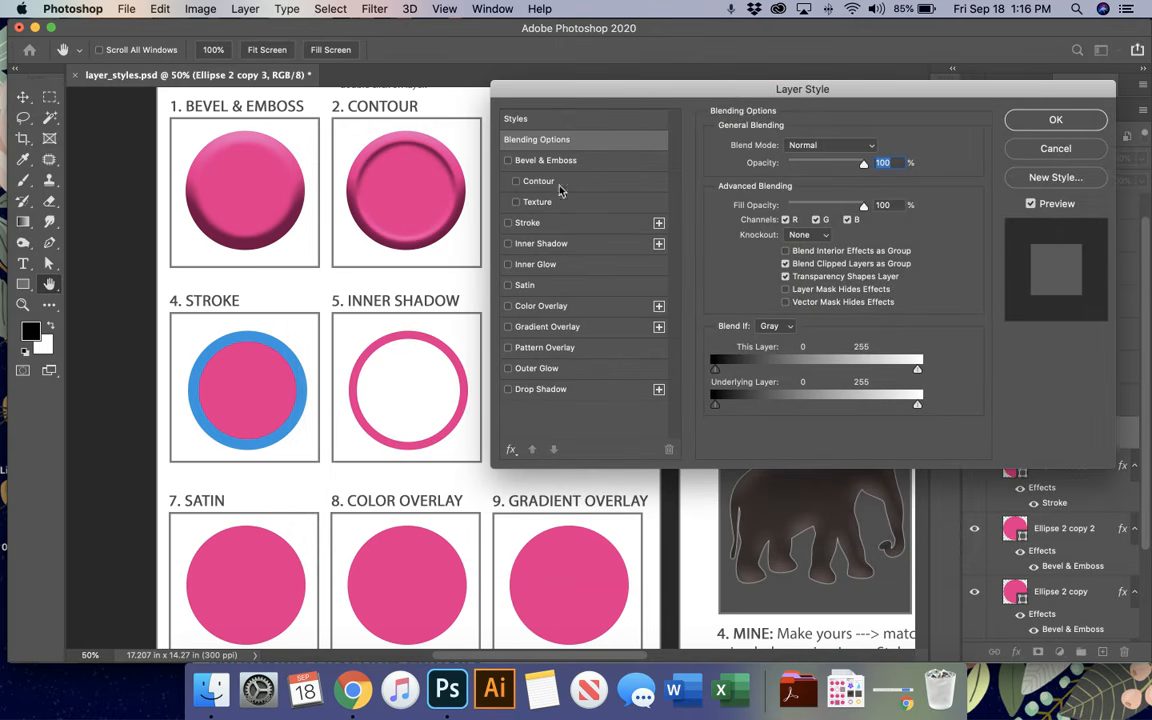
pyautogui.click(541, 244)
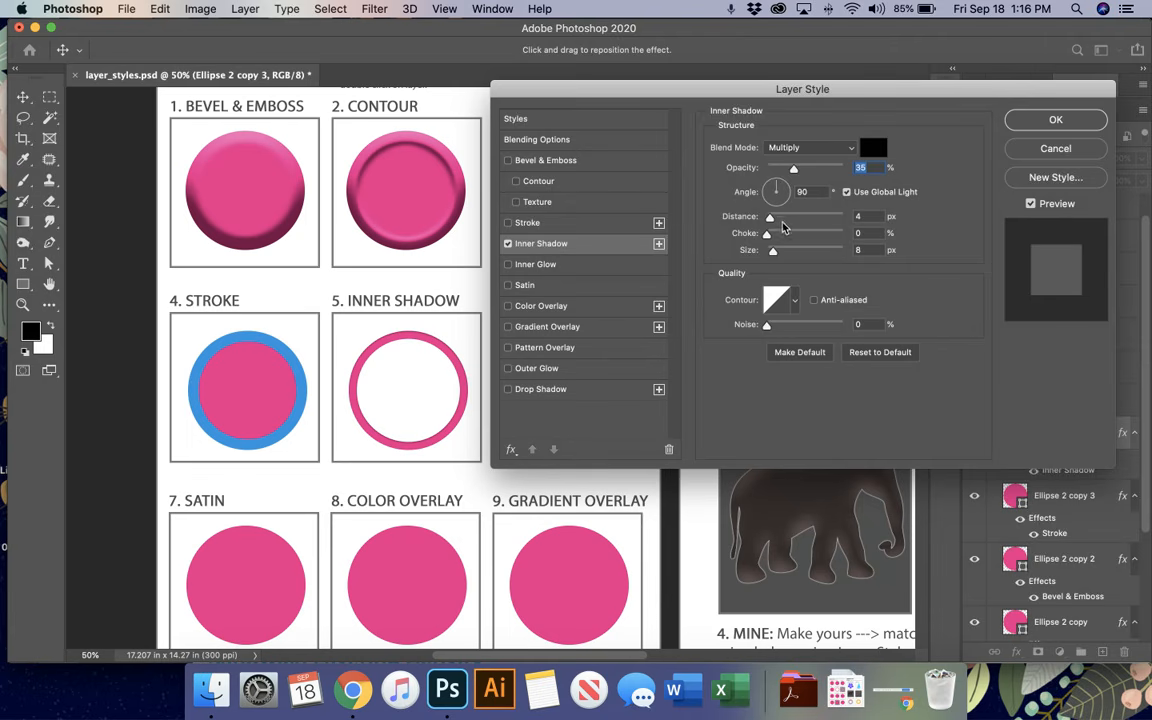
pyautogui.moveTo(769, 217); pyautogui.dragTo(783, 220)
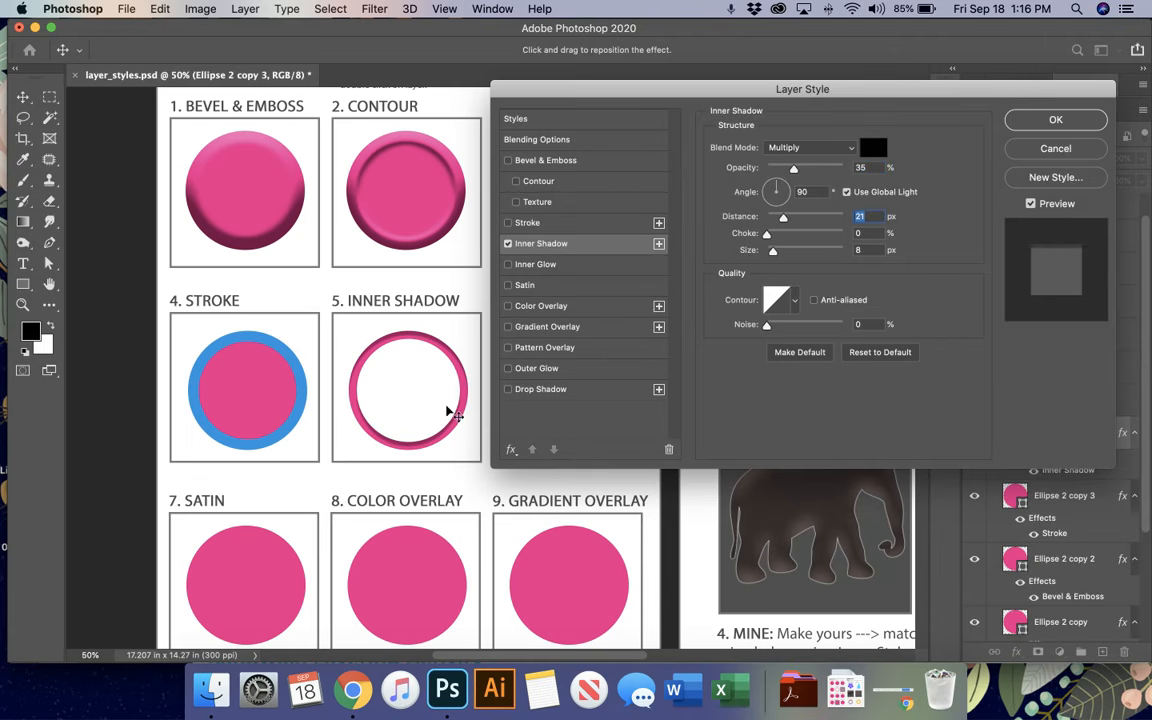
# Set the inner shadow's choke to 24% and size to 7 px, lower its opacity, and apply the layer style.
pyautogui.press('super+equal')
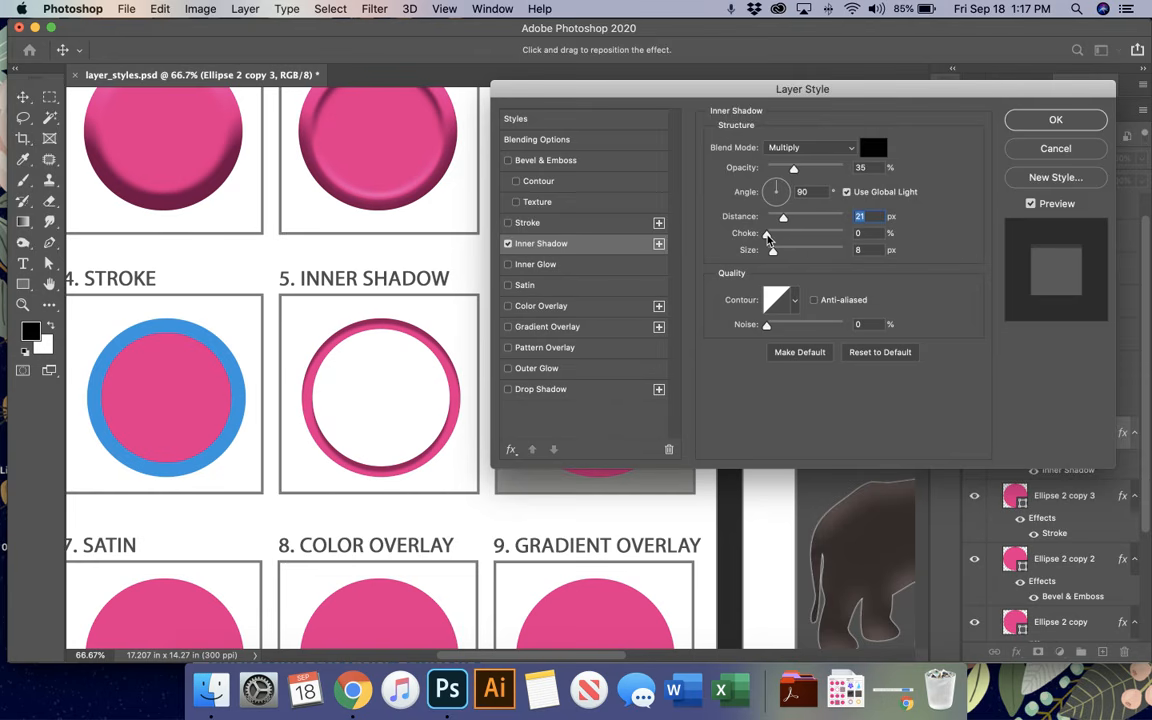
pyautogui.press('Tab')
pyautogui.moveTo(770, 251)
pyautogui.mouseDown()
pyautogui.moveTo(787, 249)
pyautogui.moveTo(773, 253)
pyautogui.moveTo(775, 239)
pyautogui.moveTo(842, 250)
pyautogui.moveTo(786, 244)
pyautogui.mouseUp()
pyautogui.moveTo(794, 169)
pyautogui.mouseDown()
pyautogui.moveTo(812, 172)
pyautogui.moveTo(794, 174)
pyautogui.mouseUp()
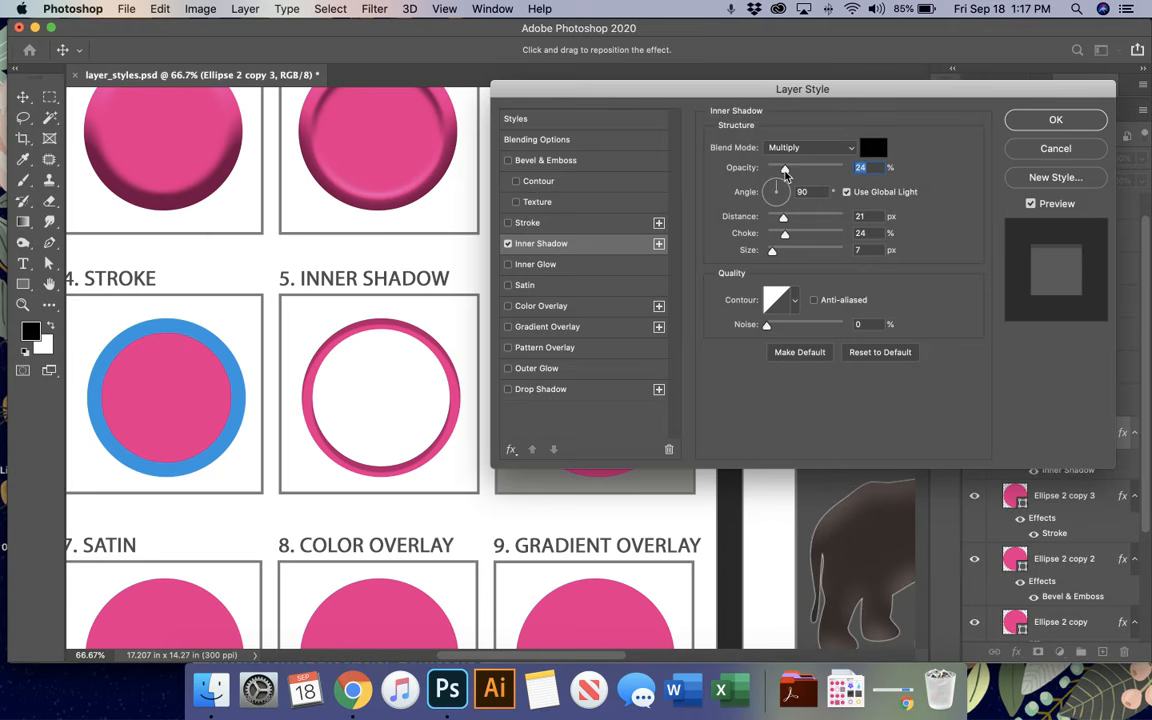
pyautogui.moveTo(784, 172); pyautogui.dragTo(788, 171)
pyautogui.click(1055, 119)
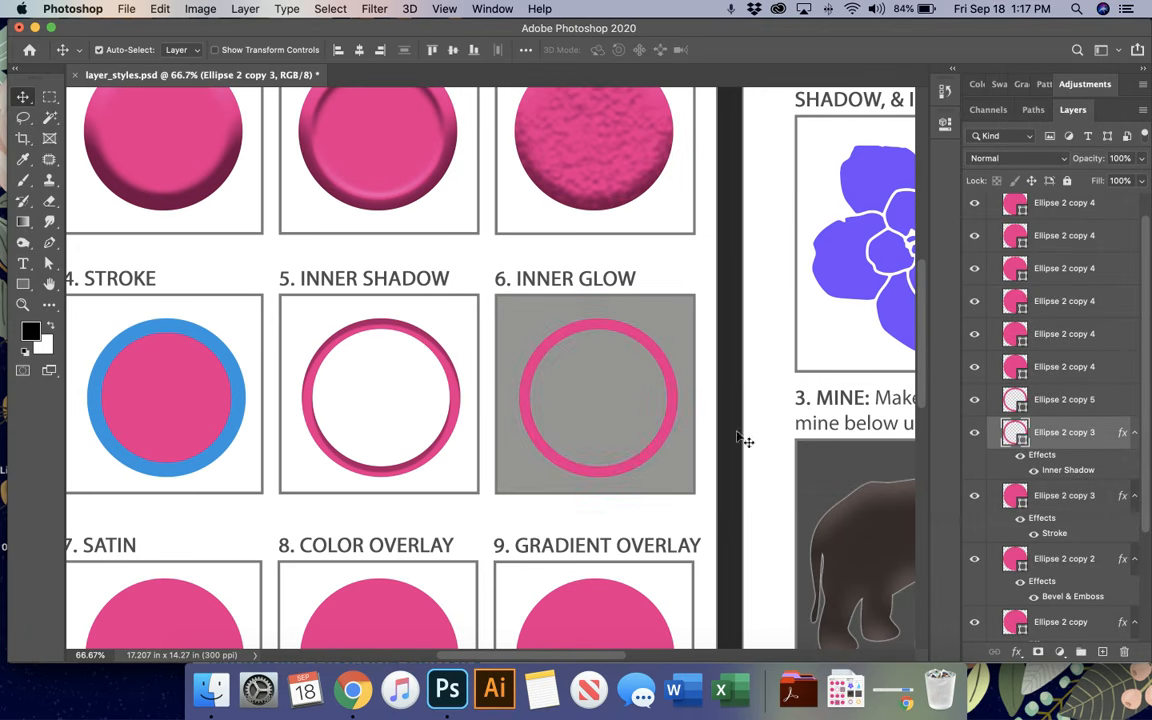
# Turn on Inner Glow for the exercise 6 ring, Ellipse 2 copy 5, keeping the ring visible beside the settings.
pyautogui.click(667, 371)
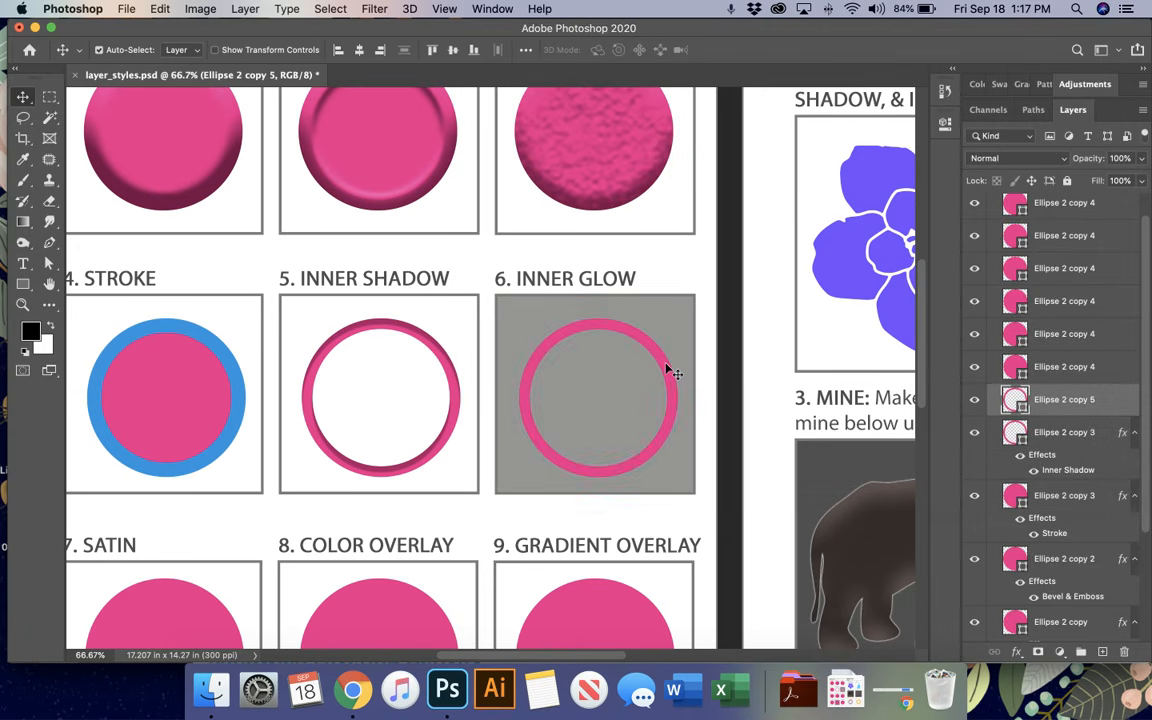
pyautogui.doubleClick(998, 399)
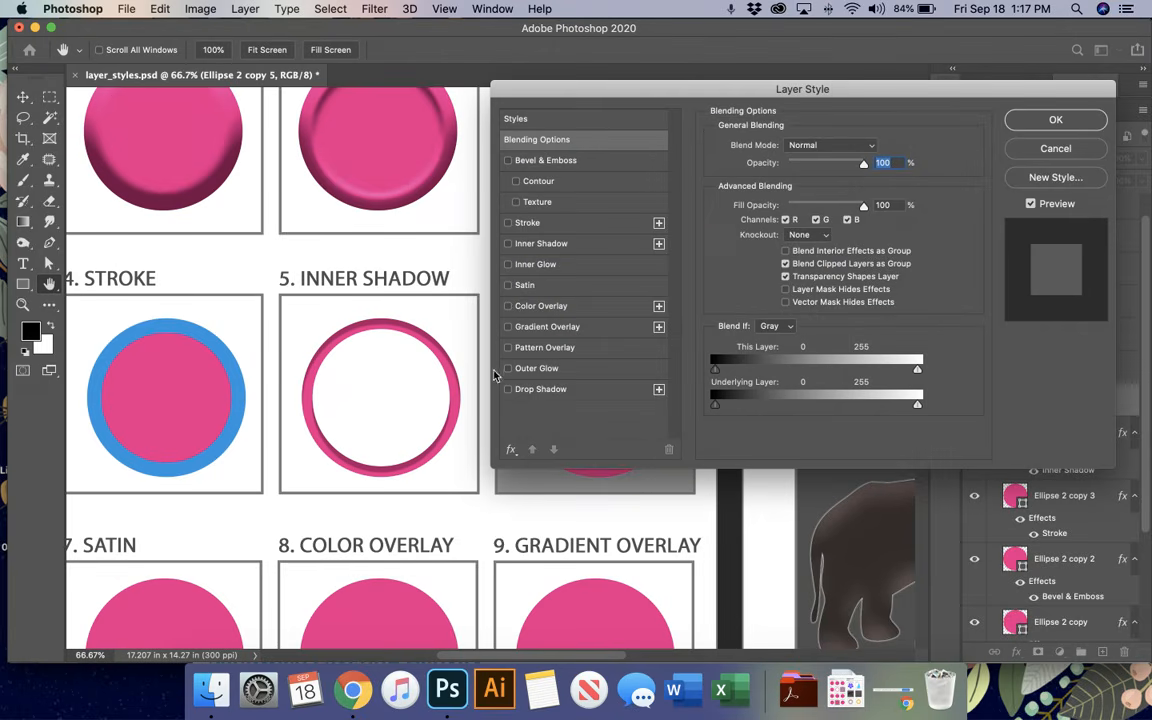
pyautogui.moveTo(492, 89); pyautogui.dragTo(600, 66)
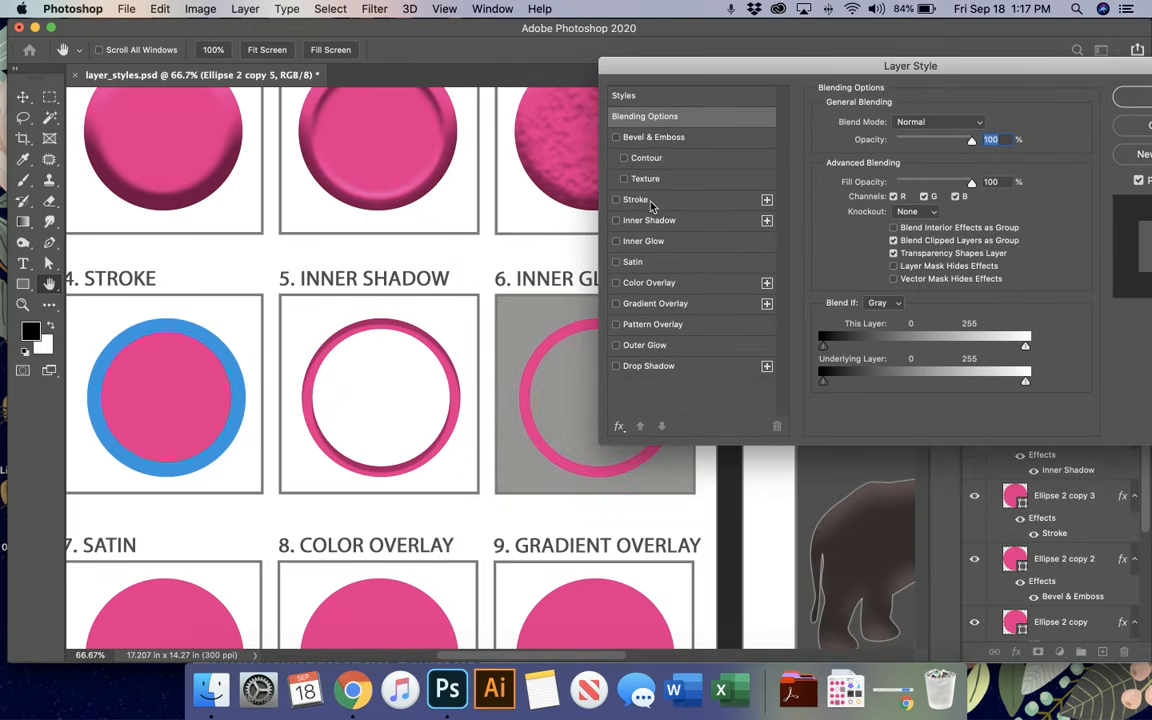
pyautogui.click(648, 242)
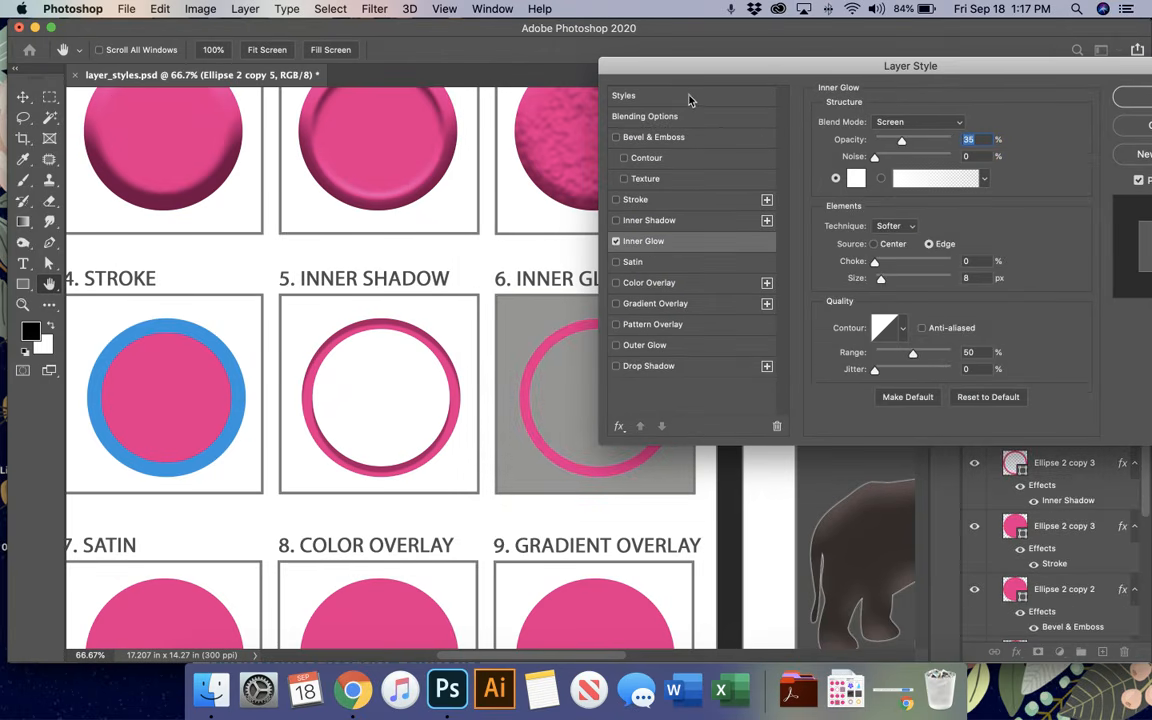
pyautogui.moveTo(686, 72); pyautogui.dragTo(3, 44)
pyautogui.moveTo(681, 290); pyautogui.dragTo(856, 280)
pyautogui.moveTo(442, 44); pyautogui.dragTo(572, 138)
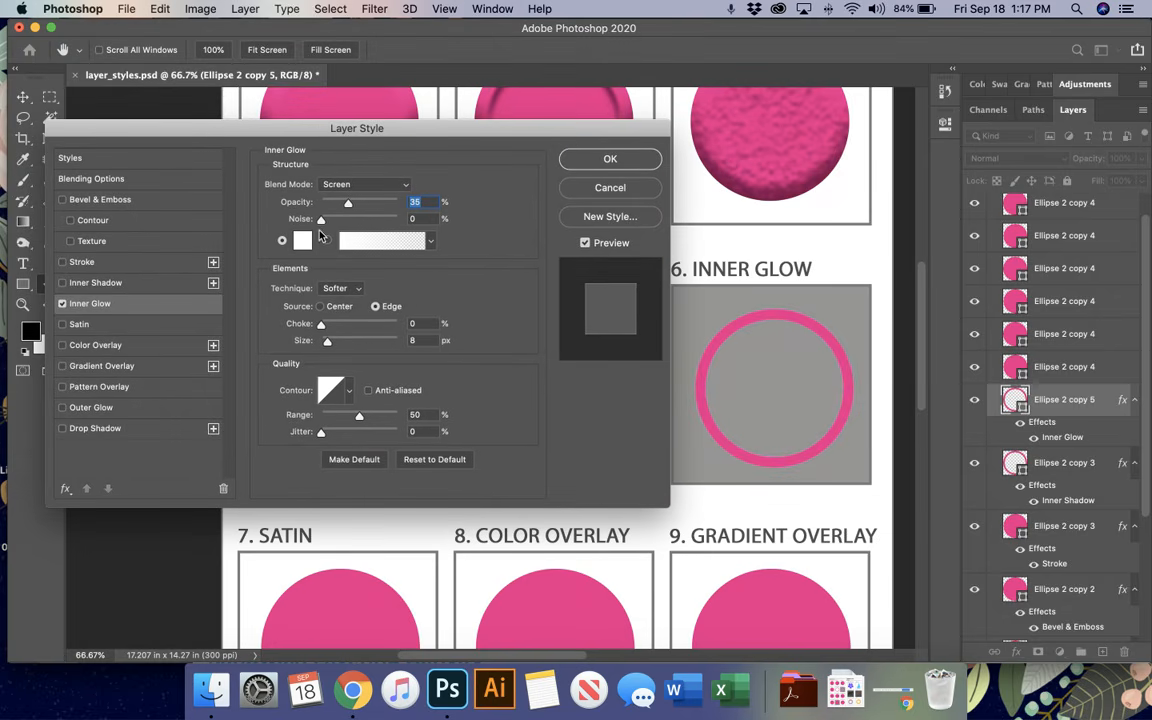
# Set the inner glow to 81% opacity, 67% noise, 14% choke and 18 px size, and apply the layer style.
pyautogui.moveTo(322, 220); pyautogui.dragTo(372, 219)
pyautogui.moveTo(328, 344)
pyautogui.mouseDown()
pyautogui.moveTo(345, 345)
pyautogui.moveTo(334, 347)
pyautogui.moveTo(332, 330)
pyautogui.mouseUp()
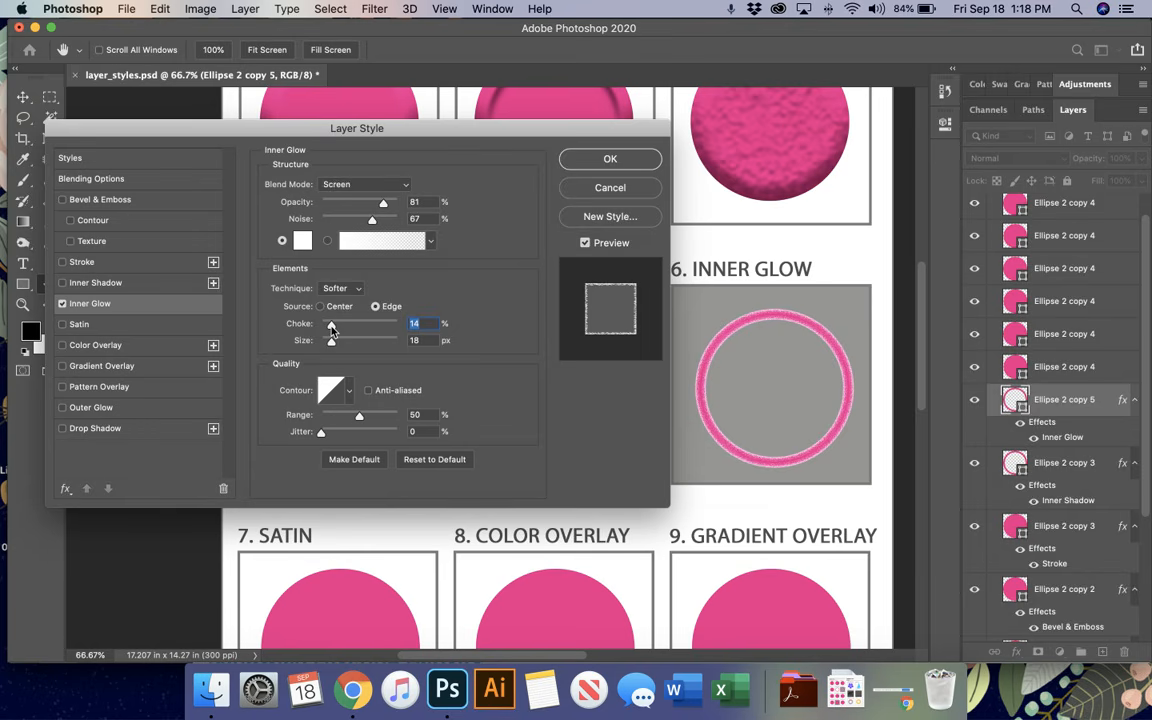
pyautogui.click(579, 168)
# Turn on Satin for the exercise 7 circle, keeping the circle visible beside the layer style settings.
pyautogui.scroll(-5, 527, 545)
pyautogui.click(315, 428)
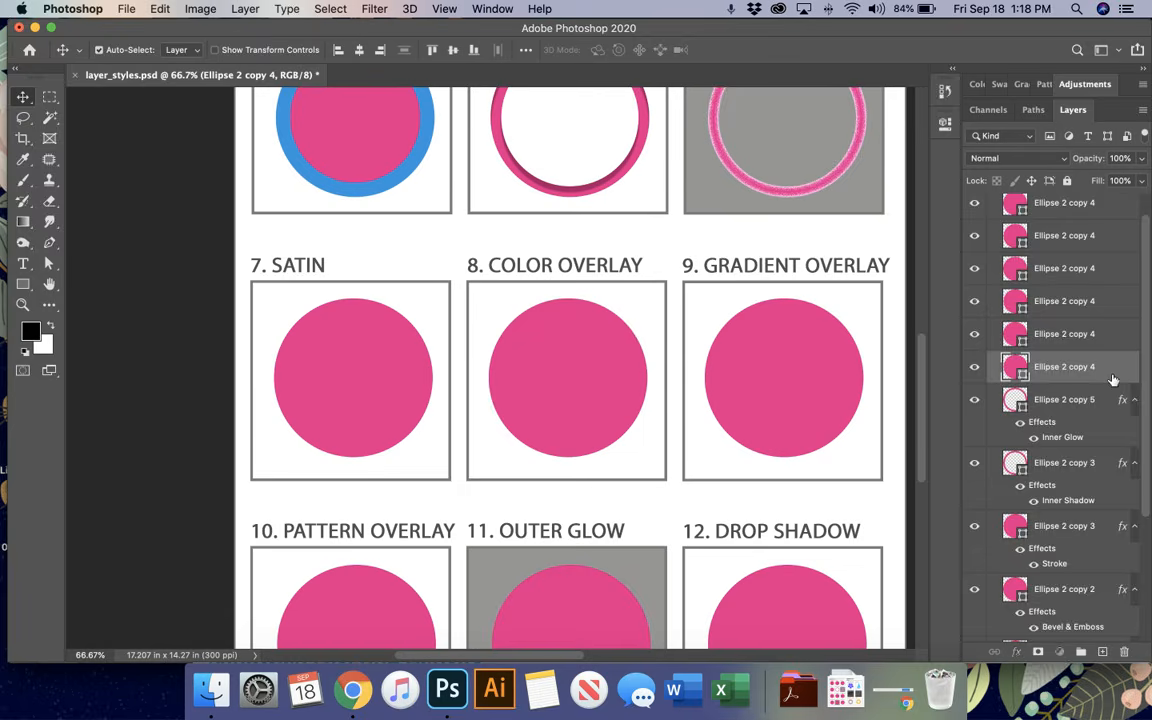
pyautogui.doubleClick(1086, 360)
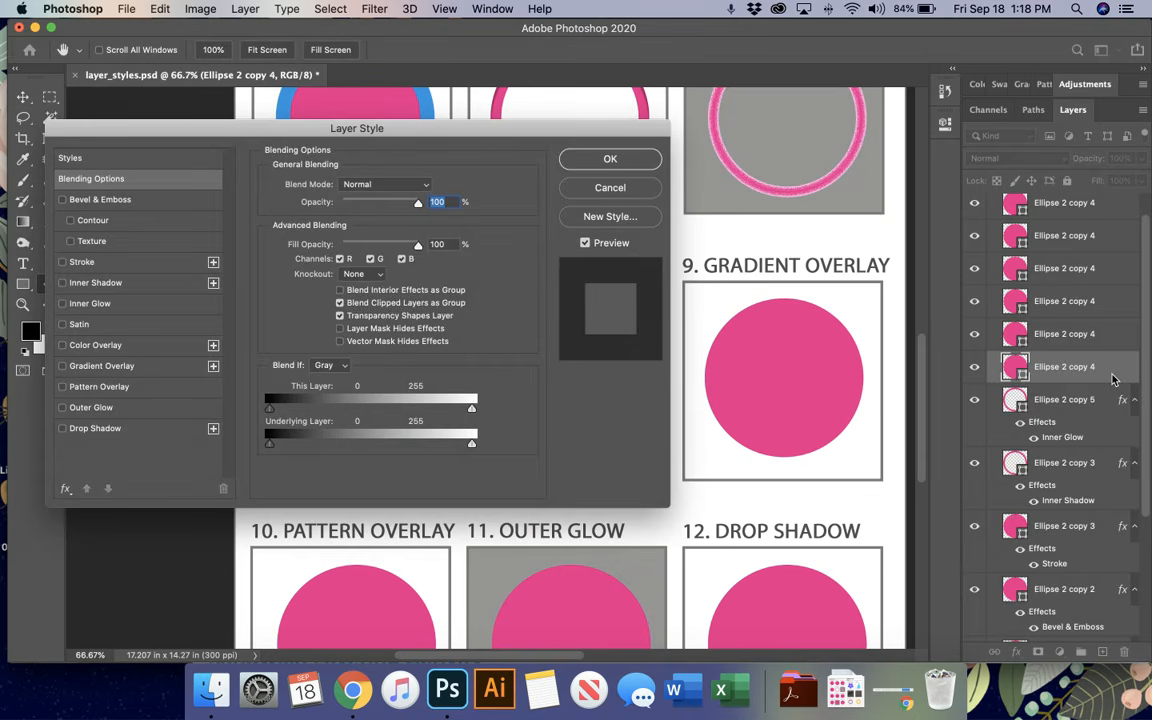
pyautogui.click(78, 324)
pyautogui.moveTo(346, 133); pyautogui.dragTo(762, 125)
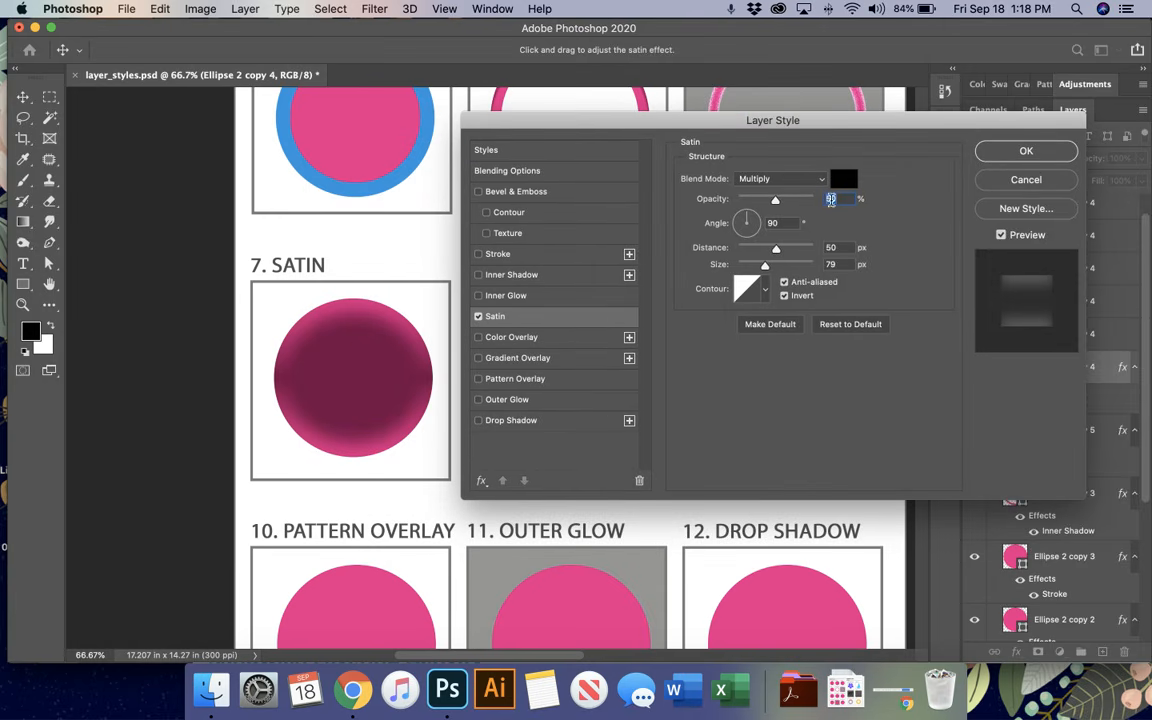
# Change the satin color to the dark pink-red 830739.
pyautogui.click(843, 178)
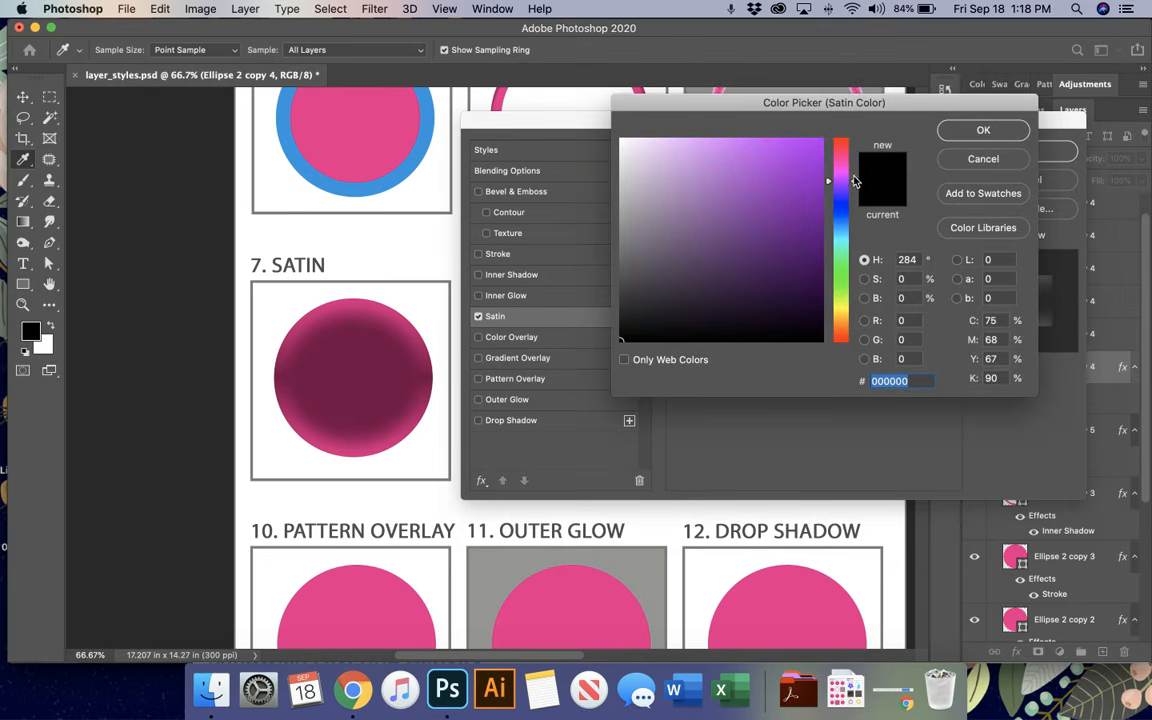
pyautogui.moveTo(837, 181); pyautogui.dragTo(854, 156)
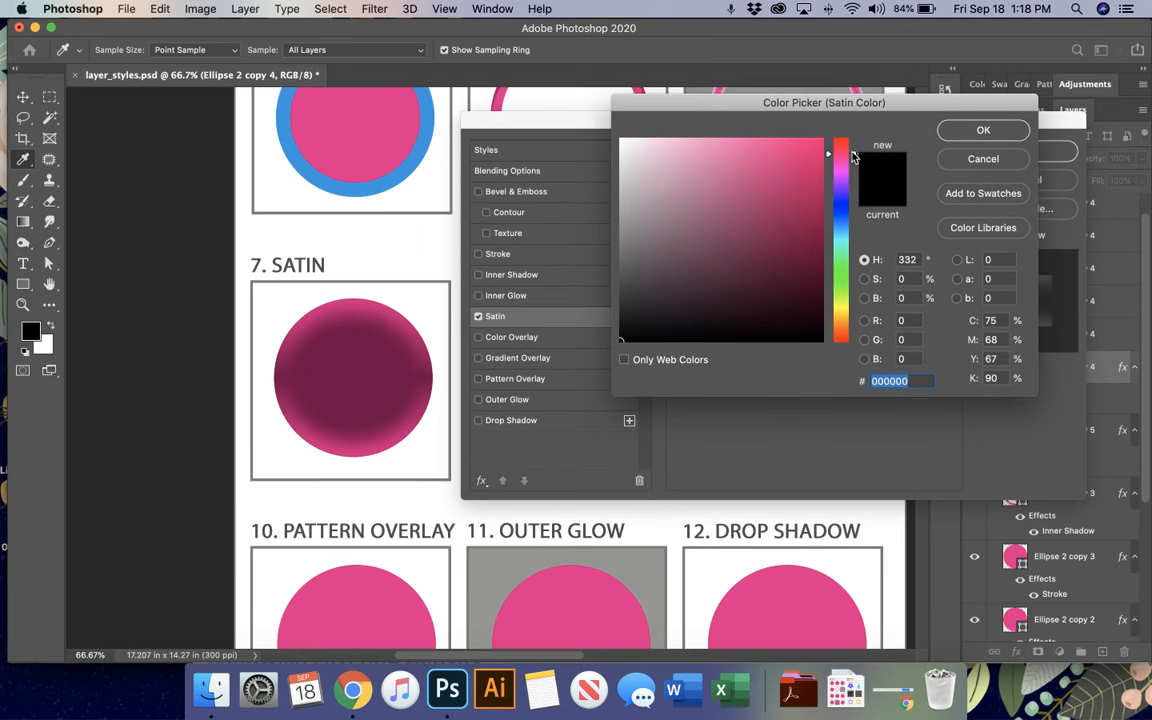
pyautogui.click(814, 188)
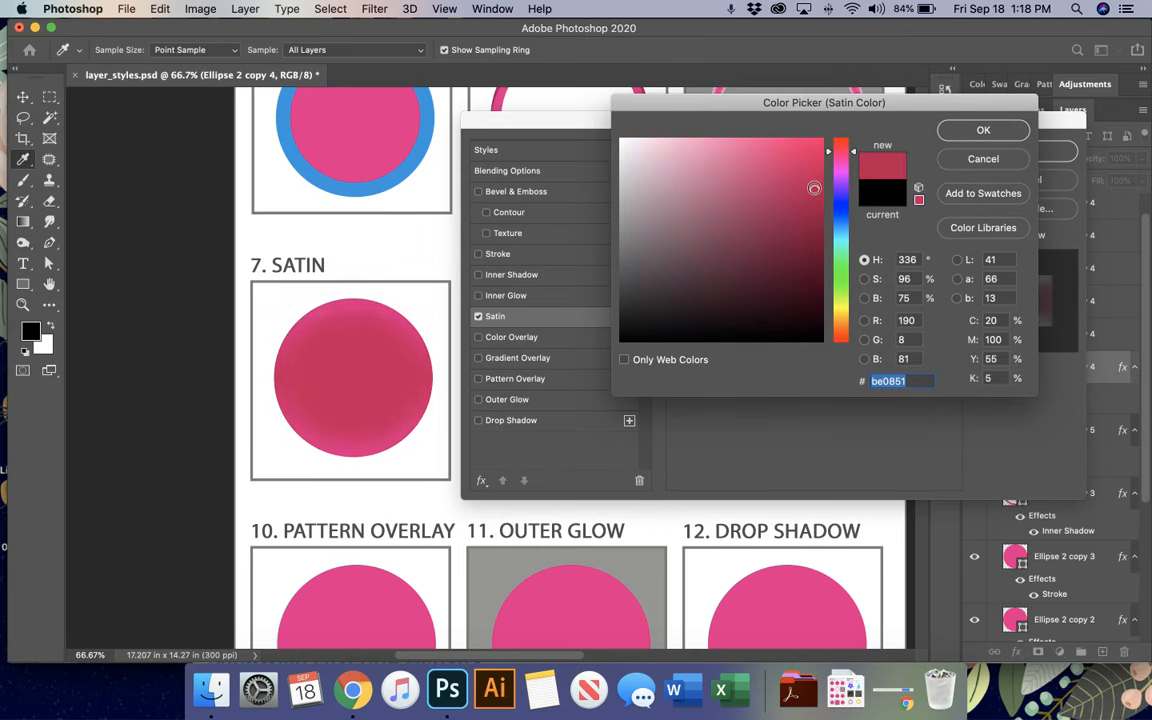
pyautogui.moveTo(814, 188); pyautogui.dragTo(797, 163)
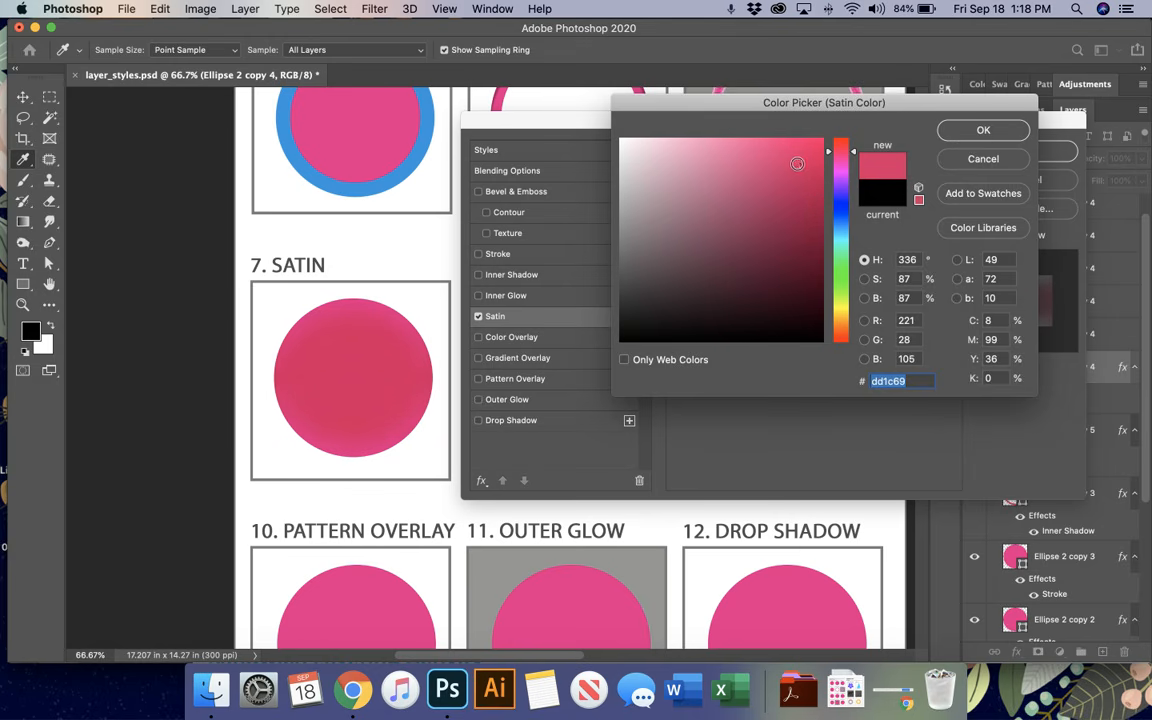
pyautogui.click(811, 234)
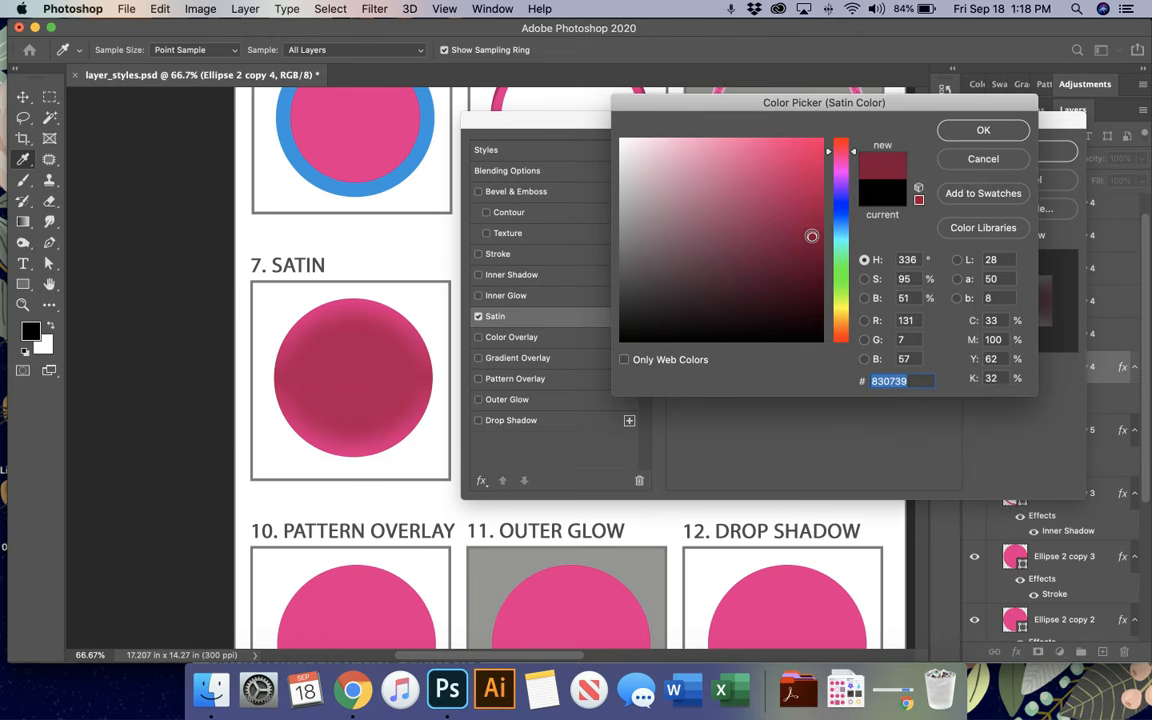
pyautogui.click(945, 128)
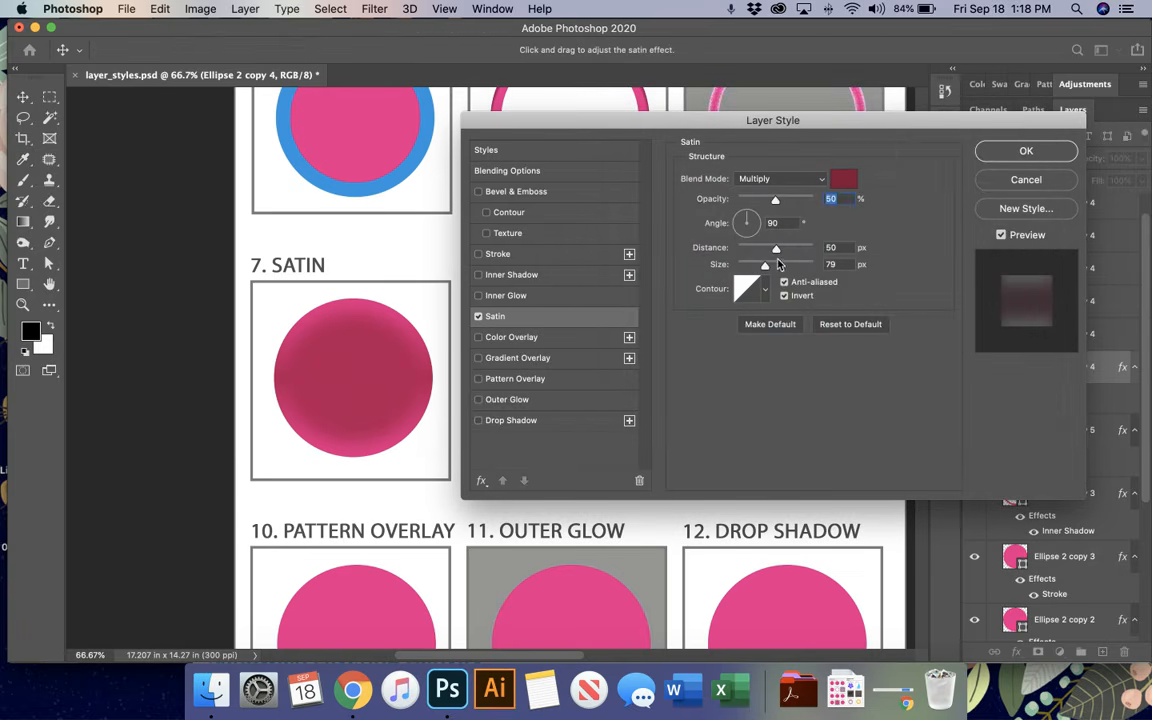
# Set the satin to 58% opacity, 100 px distance and 92 px size, and apply the layer style.
pyautogui.moveTo(775, 200); pyautogui.dragTo(782, 200)
pyautogui.moveTo(776, 249); pyautogui.dragTo(795, 251)
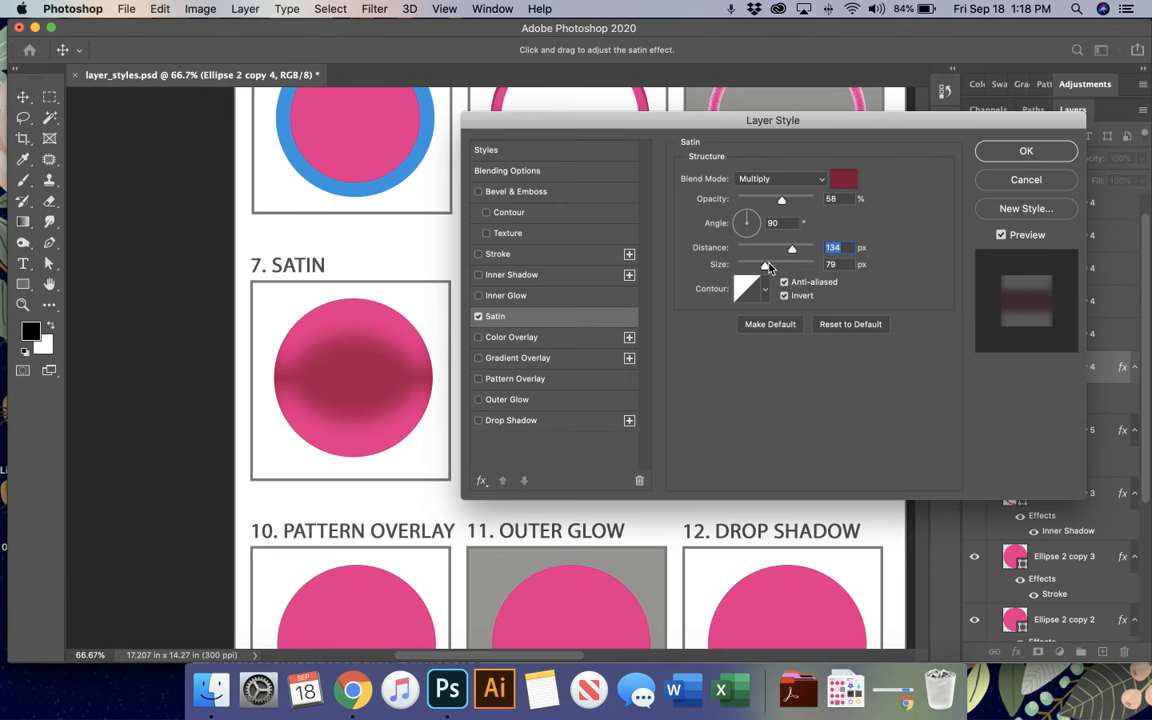
pyautogui.moveTo(766, 265); pyautogui.dragTo(786, 249)
pyautogui.click(1024, 151)
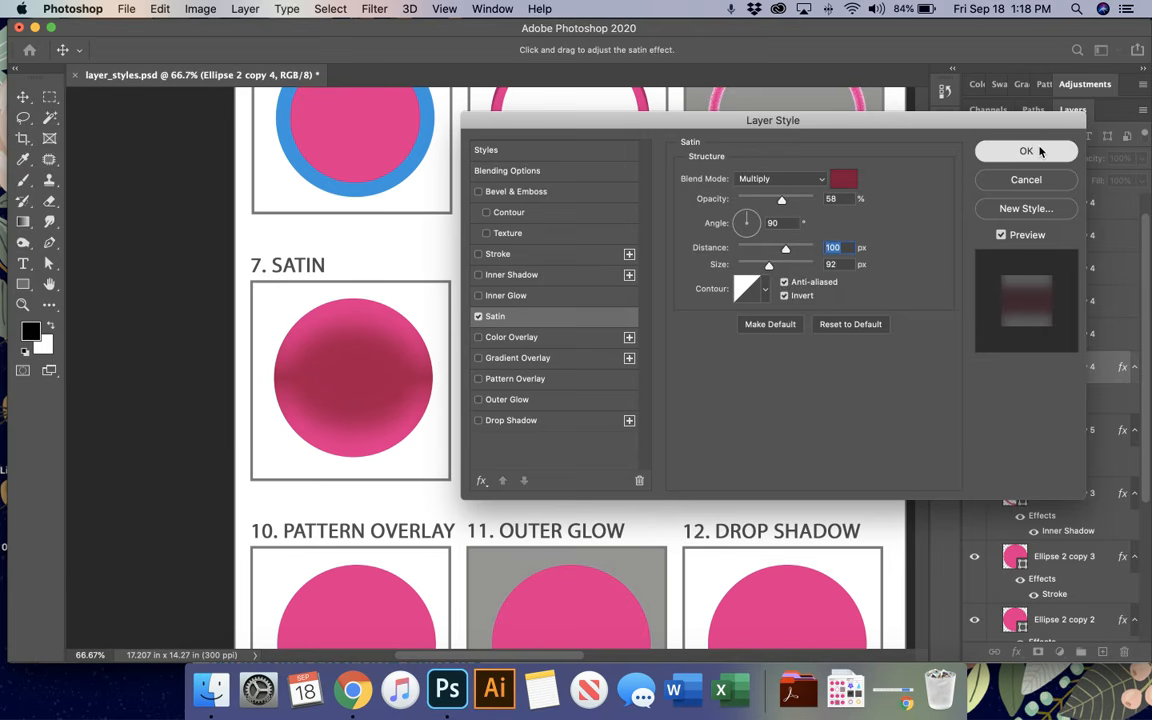
# Turn on Color Overlay for the exercise 8 circle and set the overlay color to the blue 0d35ca.
pyautogui.hscroll(5, 800, 415)
pyautogui.scroll(-2, 800, 415)
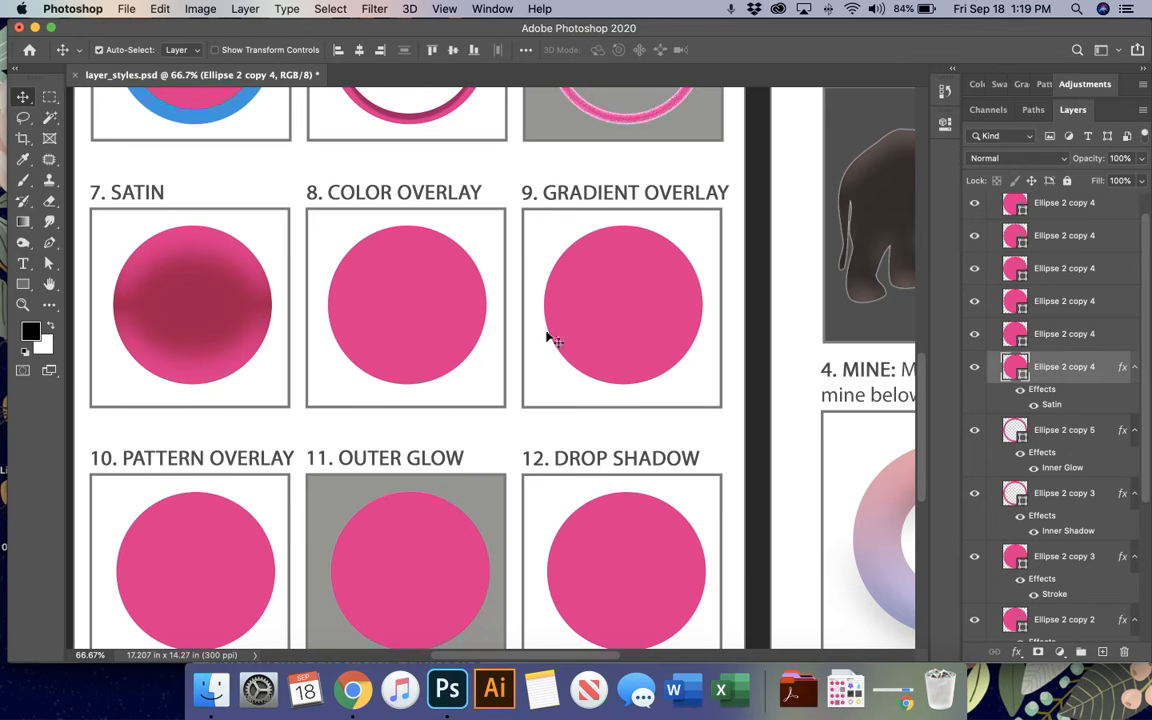
pyautogui.doubleClick(1118, 335)
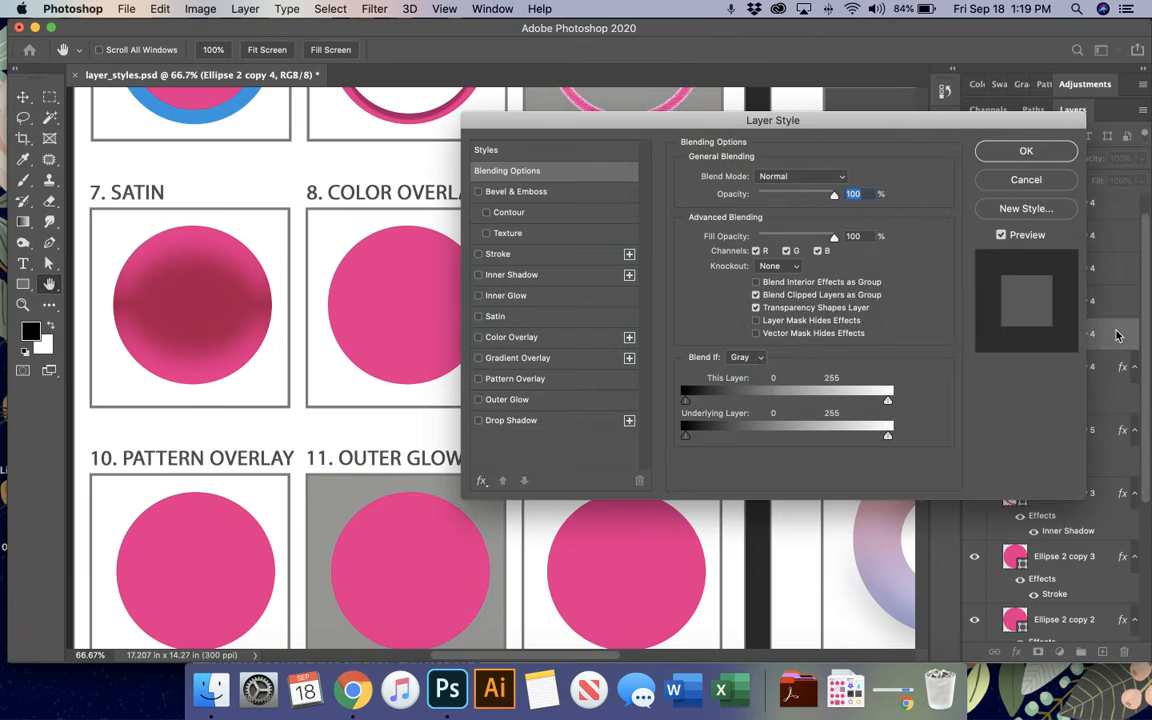
pyautogui.click(490, 337)
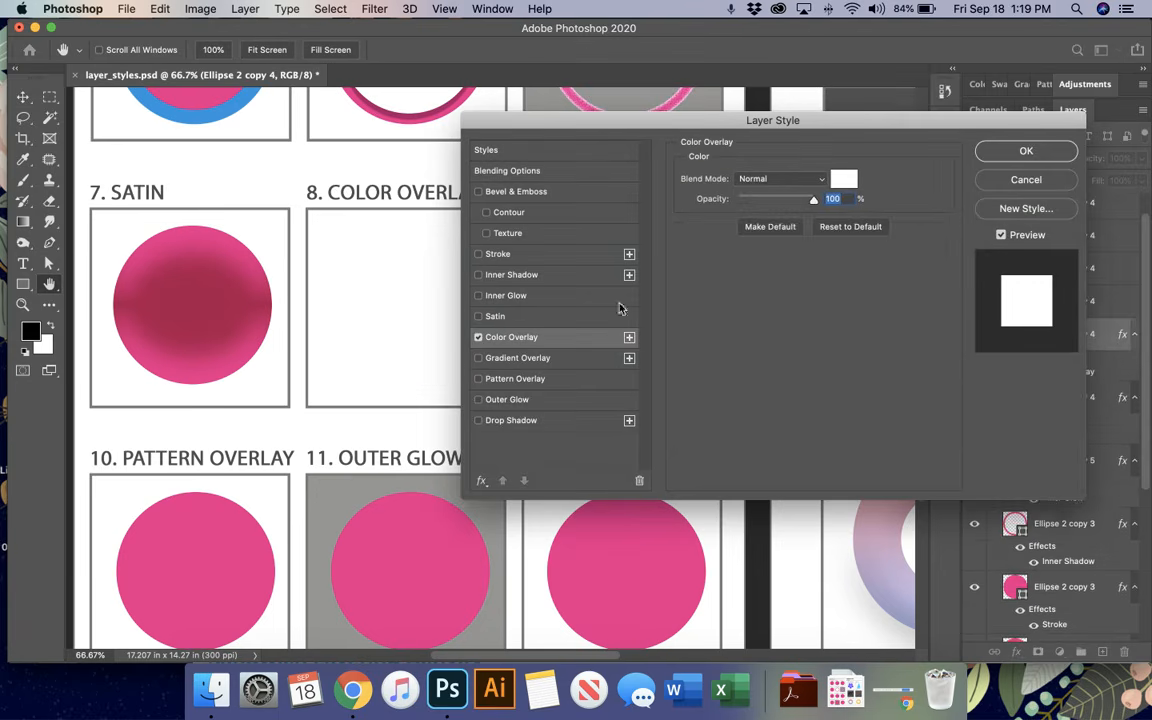
pyautogui.click(840, 177)
pyautogui.click(810, 236)
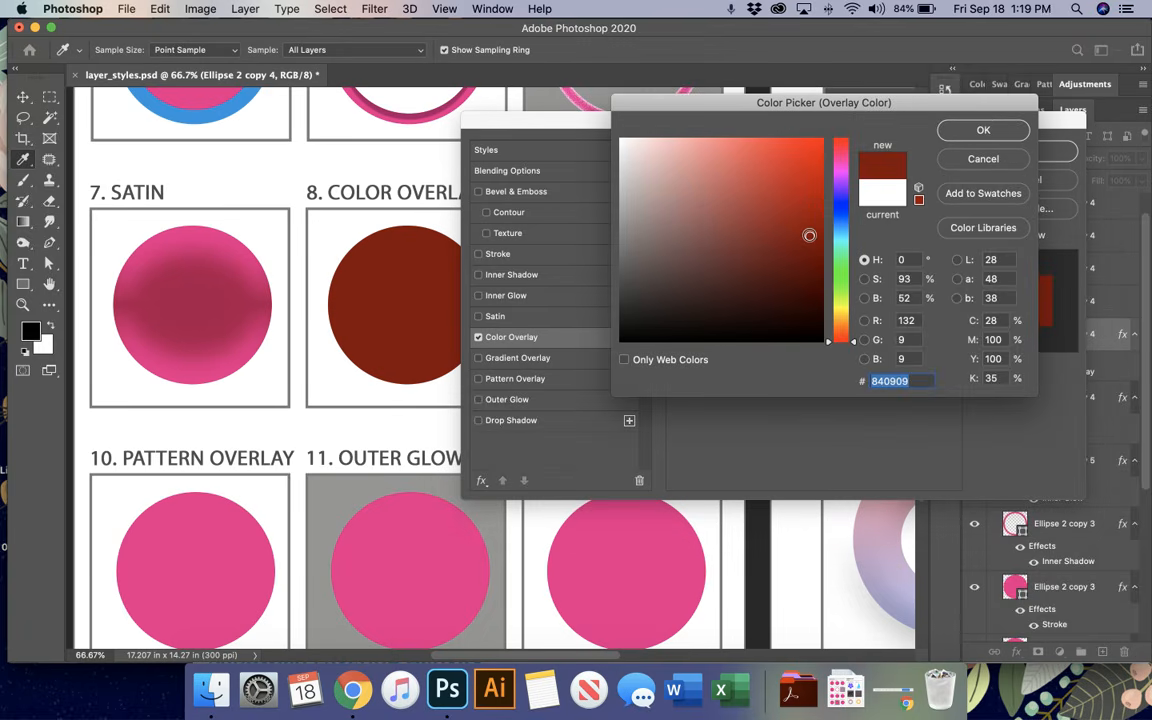
pyautogui.click(840, 214)
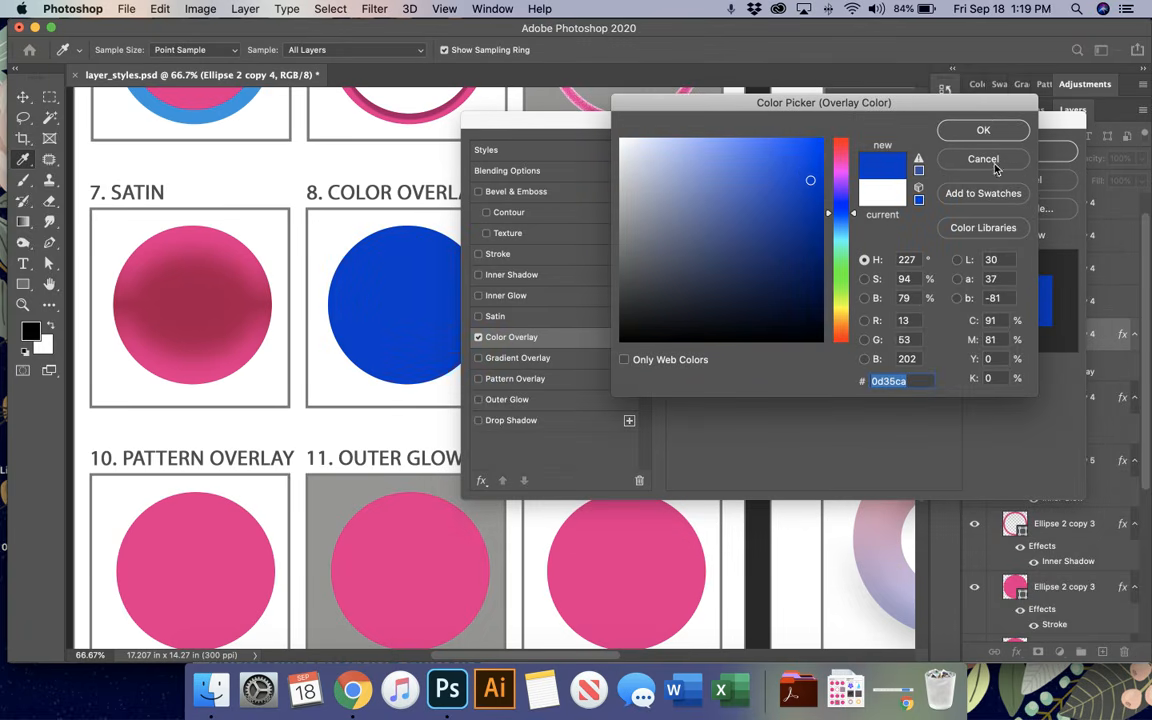
pyautogui.click(980, 132)
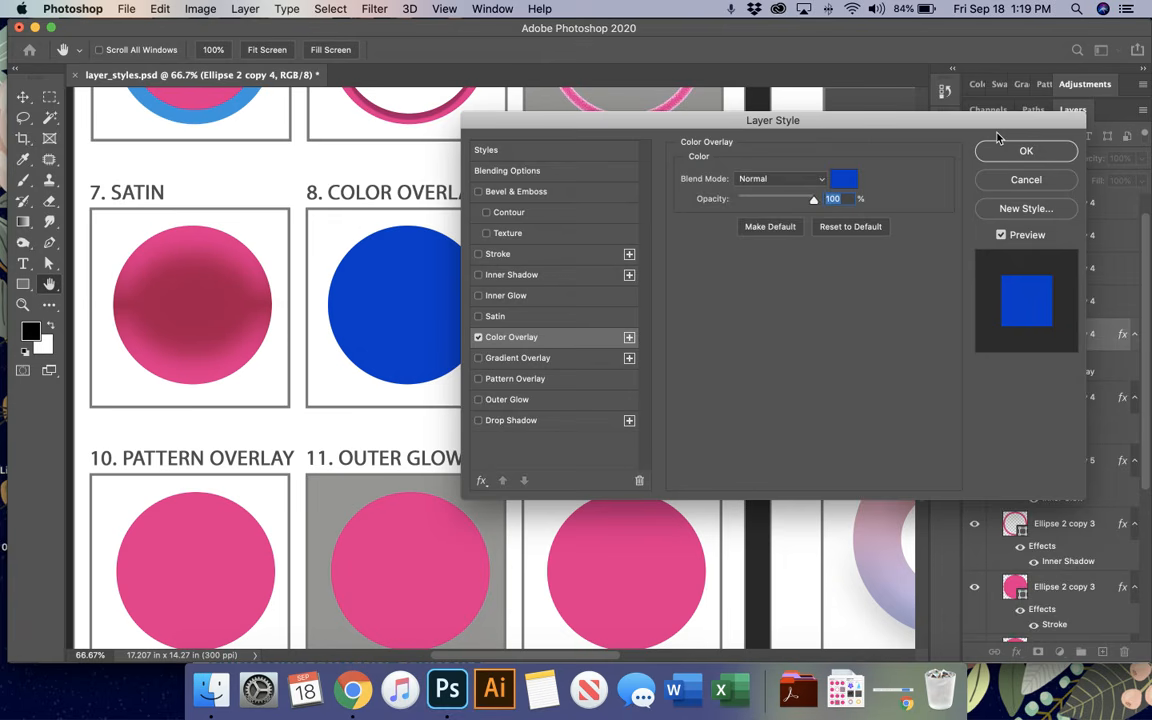
# Keep the color overlay's blend mode at Normal and apply the layer style to the exercise 8 circle.
pyautogui.click(815, 180)
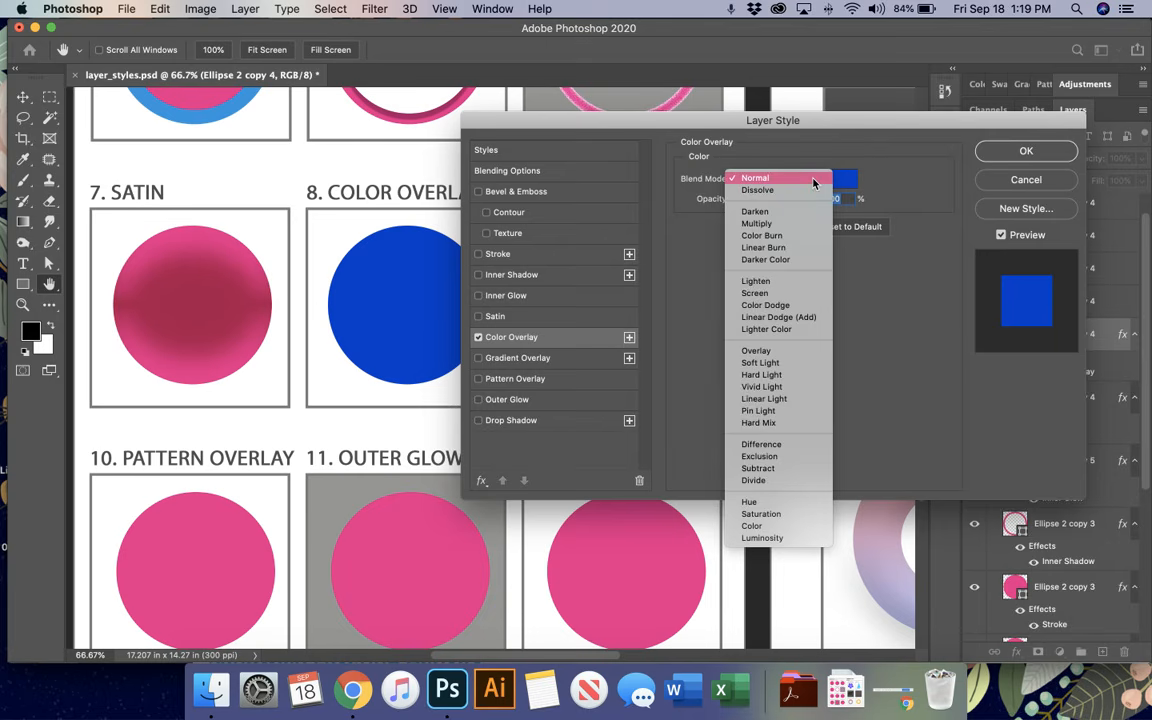
pyautogui.click(815, 180)
pyautogui.moveTo(787, 126); pyautogui.dragTo(831, 90)
pyautogui.click(1062, 117)
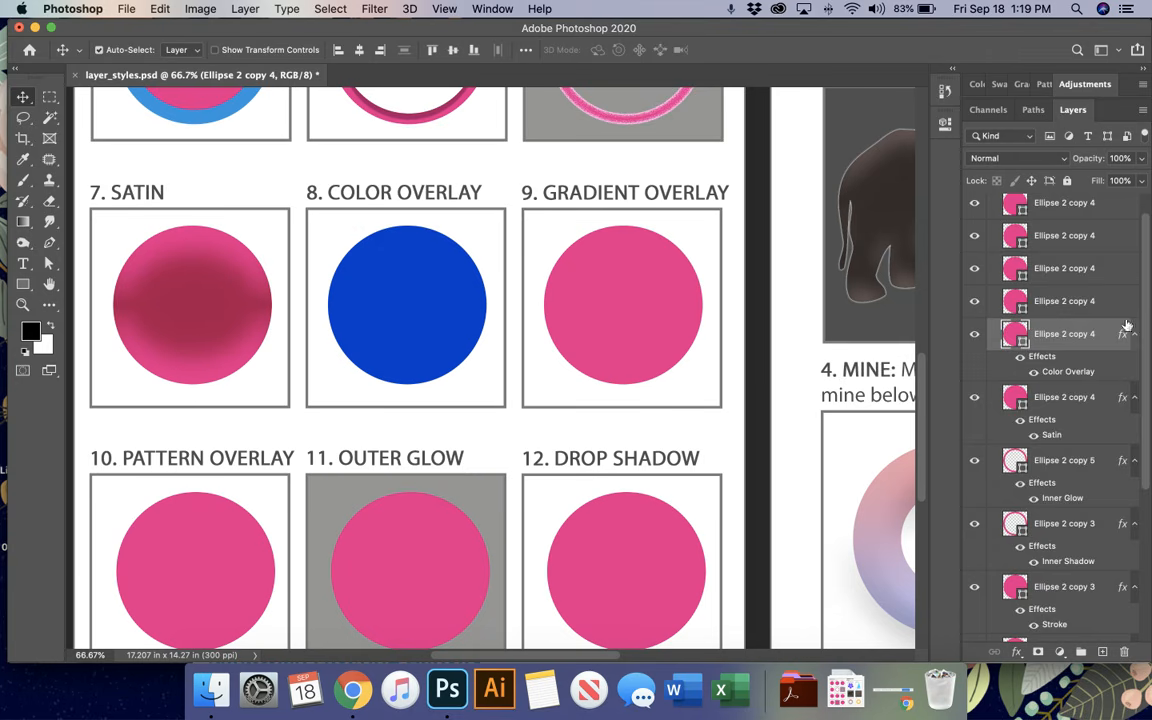
# Turn on Gradient Overlay for the exercise 9 circle and choose the pale-to-medium blue preset from the Blues group.
pyautogui.doubleClick(994, 276)
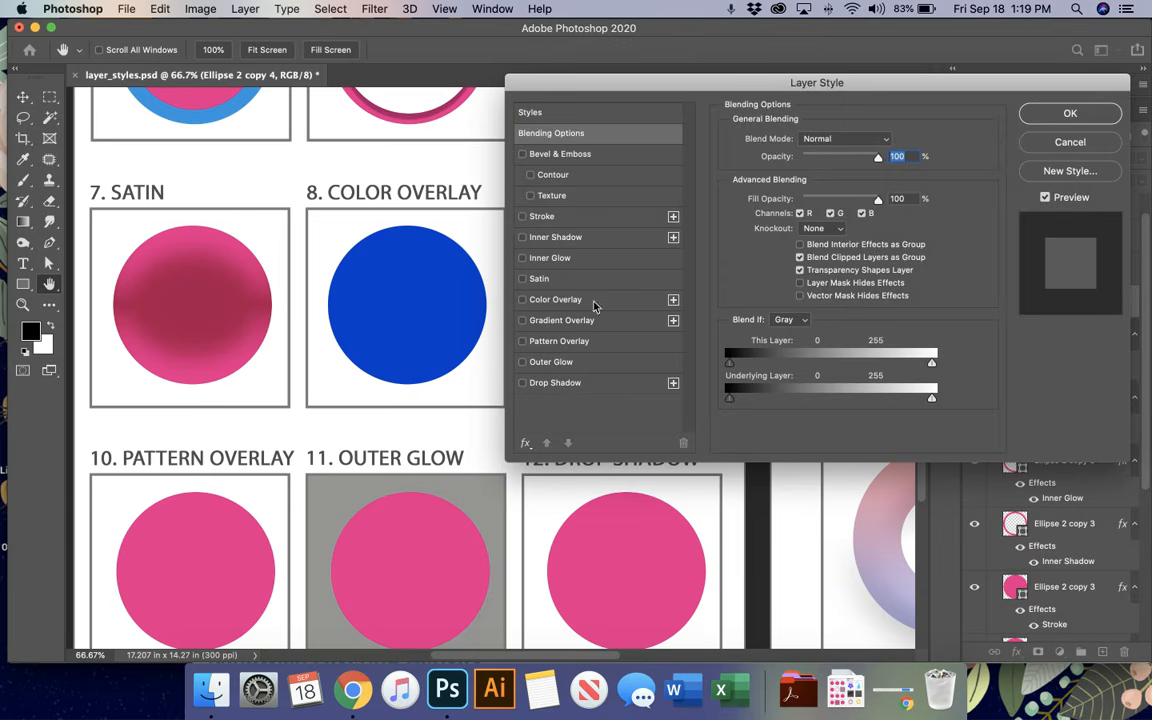
pyautogui.click(560, 320)
pyautogui.moveTo(556, 86); pyautogui.dragTo(458, 419)
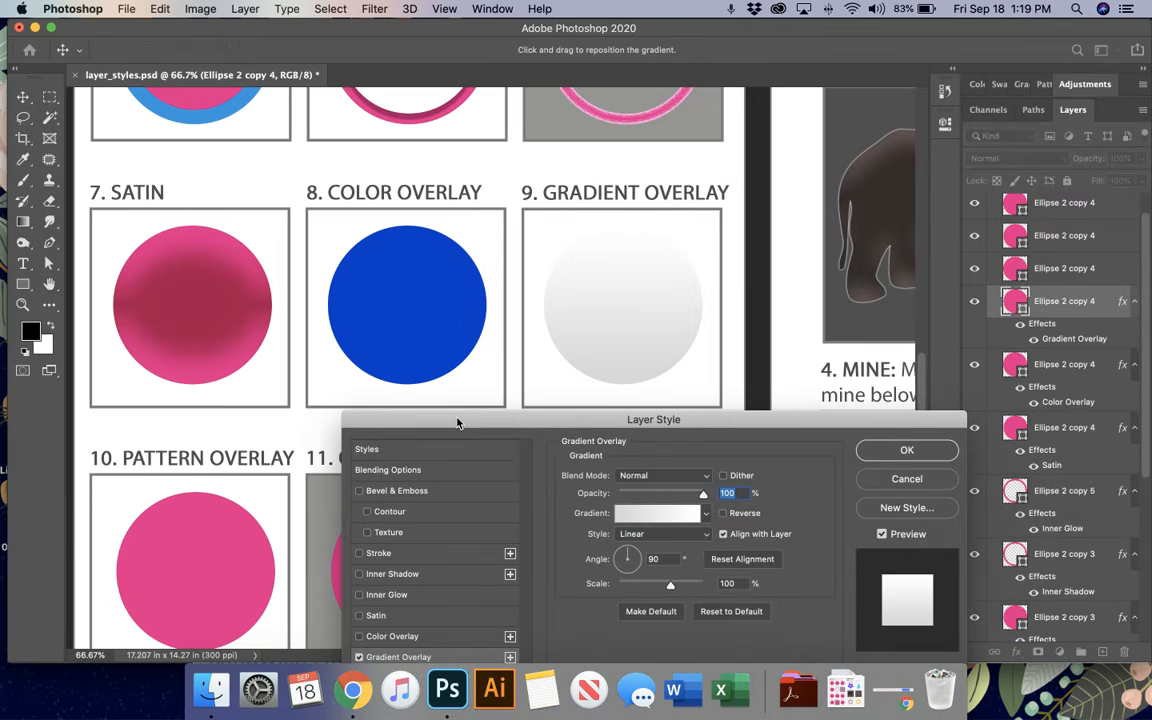
pyautogui.click(704, 514)
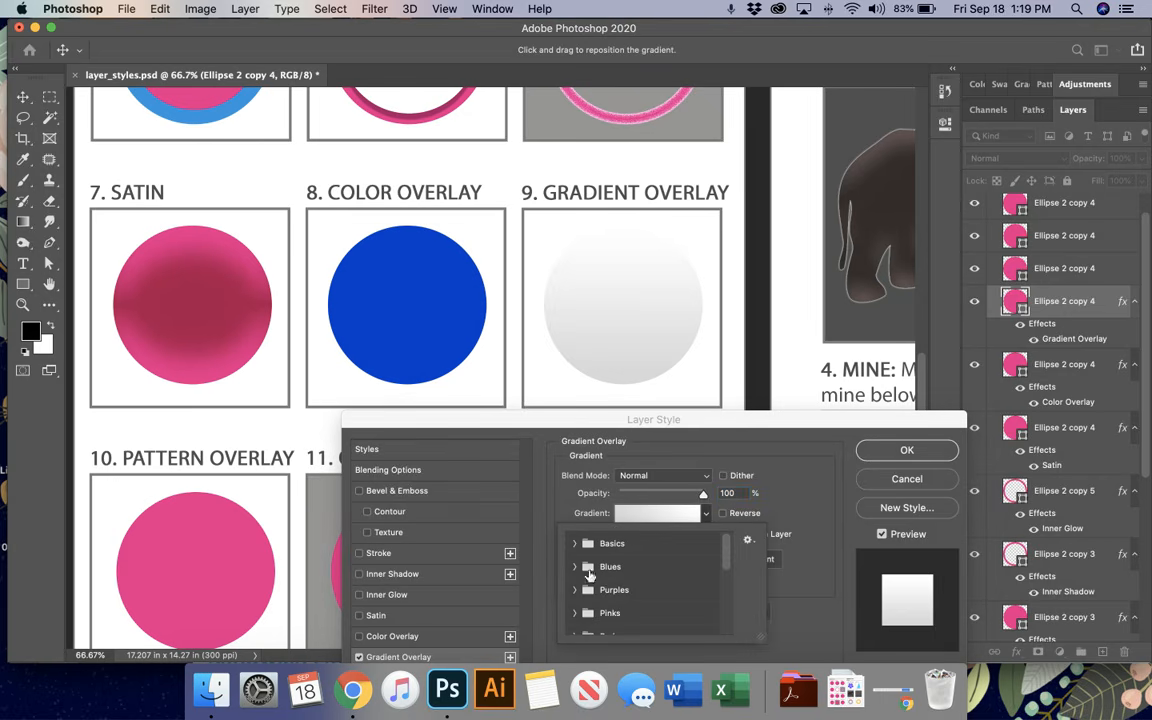
pyautogui.click(575, 566)
pyautogui.click(647, 596)
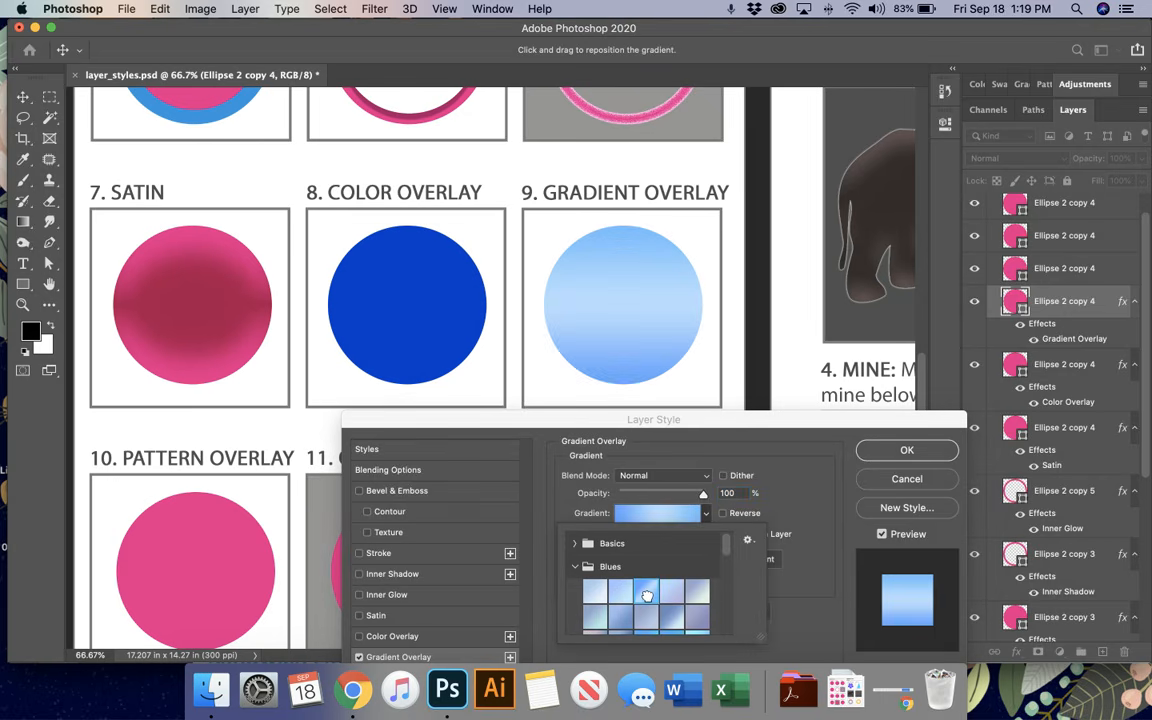
pyautogui.click(672, 619)
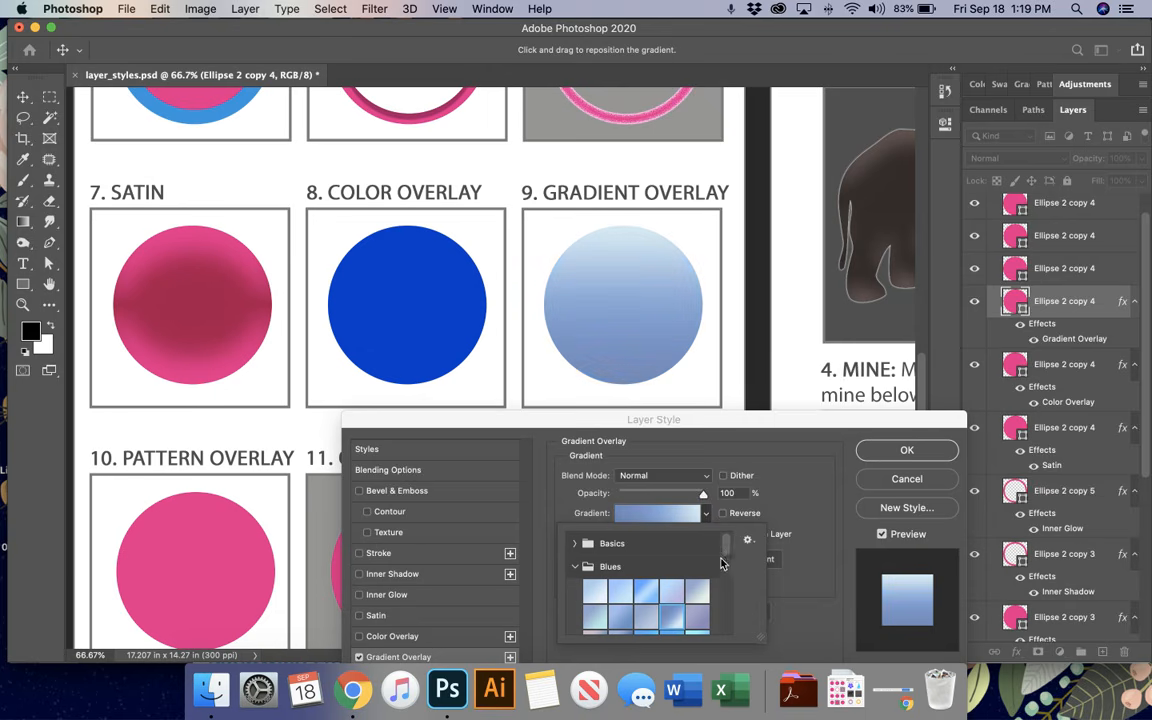
# Set the gradient overlay to 58% scale and a 132° angle, and apply the layer style.
pyautogui.click(791, 492)
pyautogui.moveTo(670, 584); pyautogui.dragTo(617, 553)
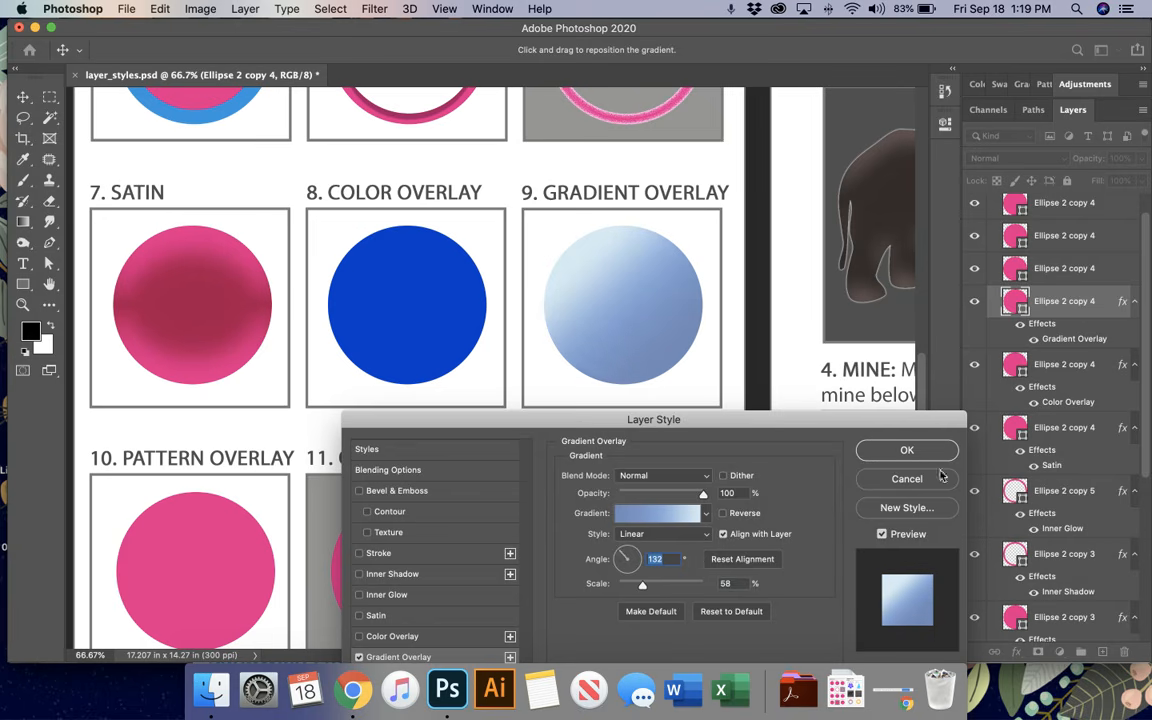
pyautogui.press('Return')
# Turn on Pattern Overlay for the exercise 10 circle, keeping the circle visible beside the layer style settings.
pyautogui.scroll(-5, 645, 345)
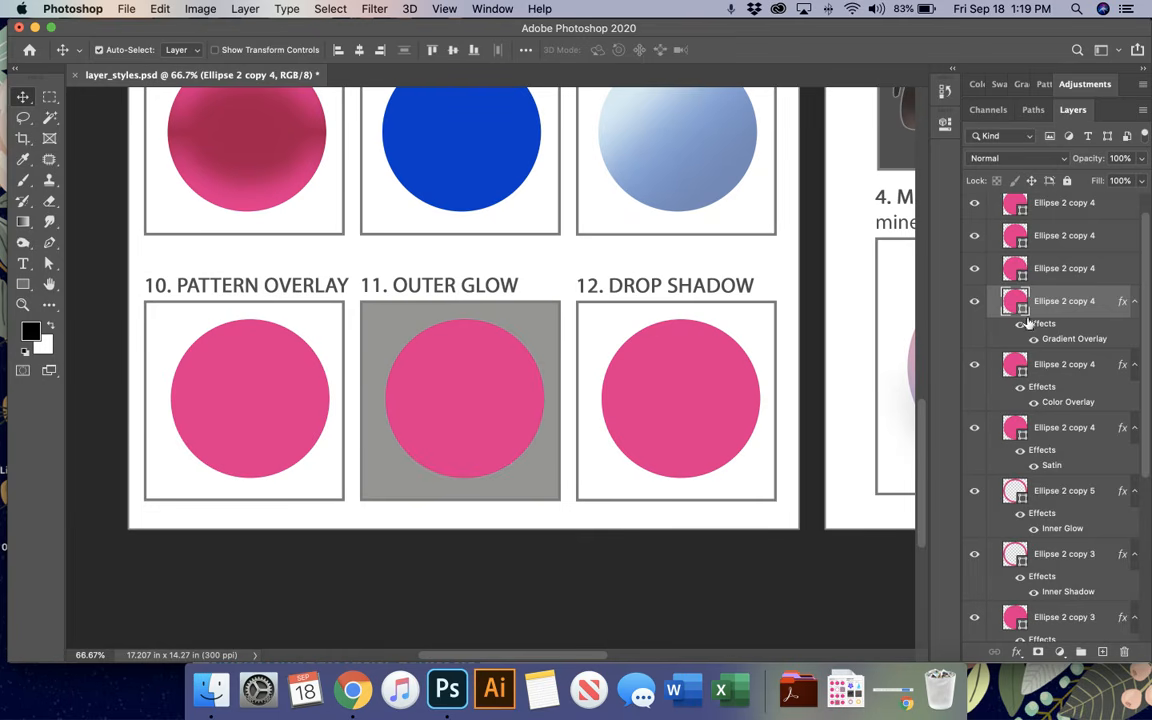
pyautogui.doubleClick(1108, 269)
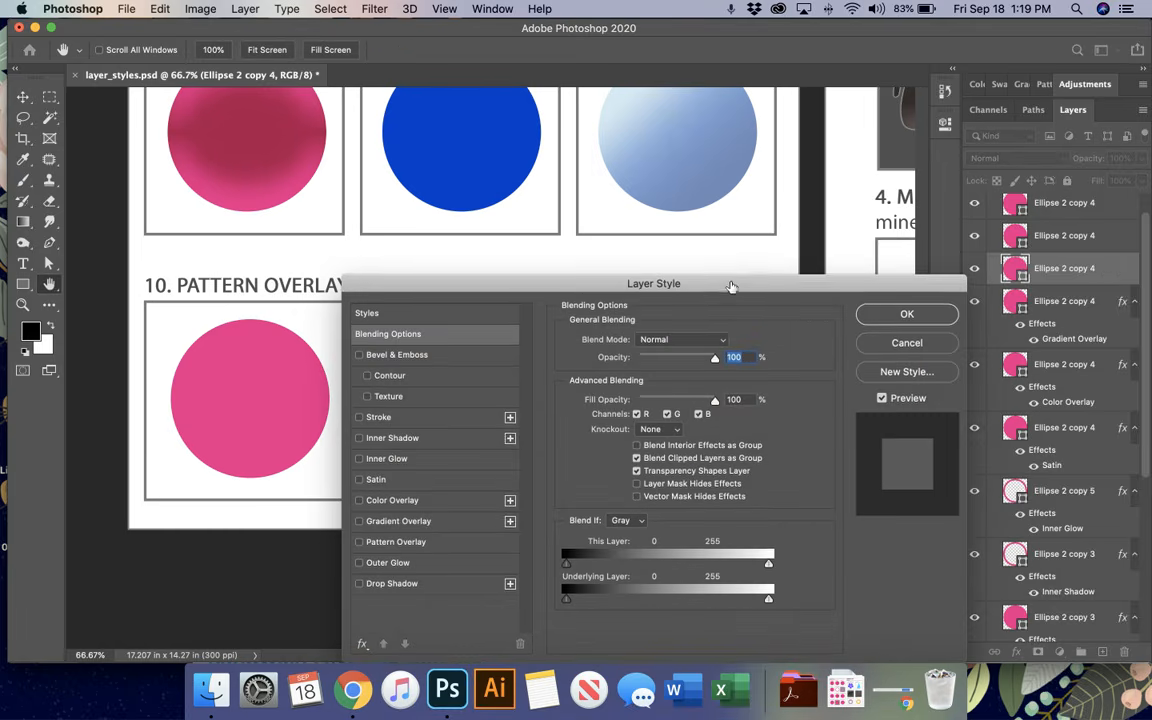
pyautogui.moveTo(717, 284); pyautogui.dragTo(841, 91)
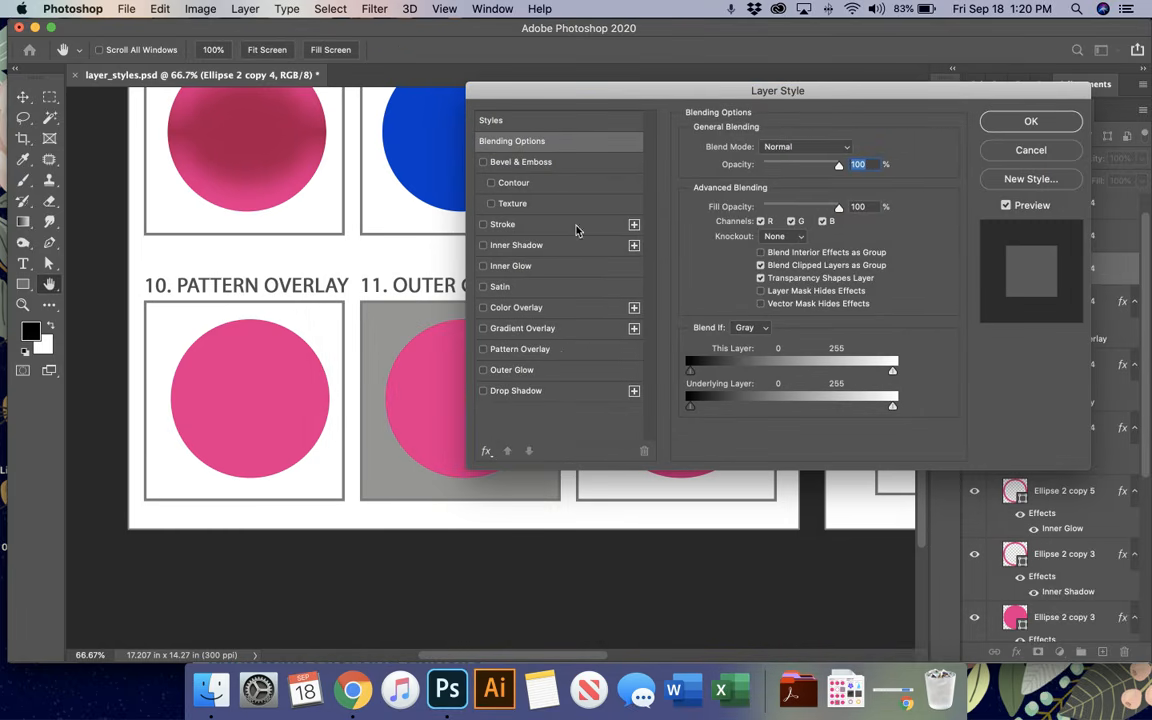
pyautogui.click(525, 351)
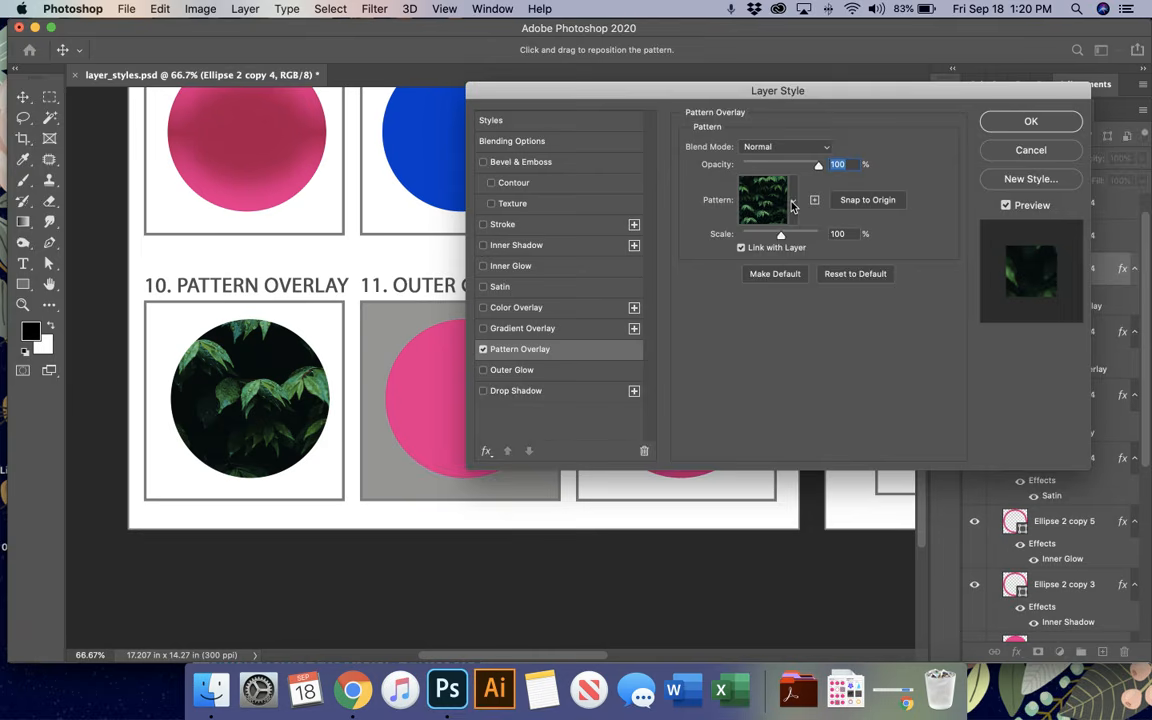
# Try the Water patterns on the exercise 10 circle, with the rippled light-blue one at 45% scale.
pyautogui.click(748, 195)
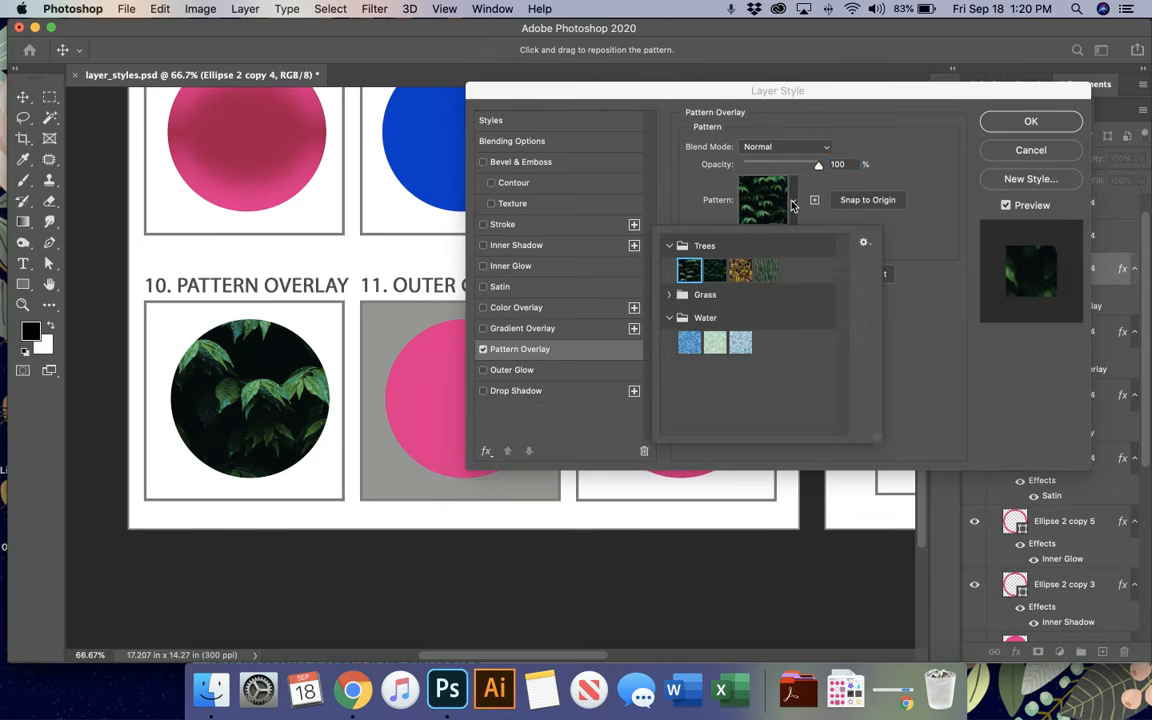
pyautogui.click(667, 296)
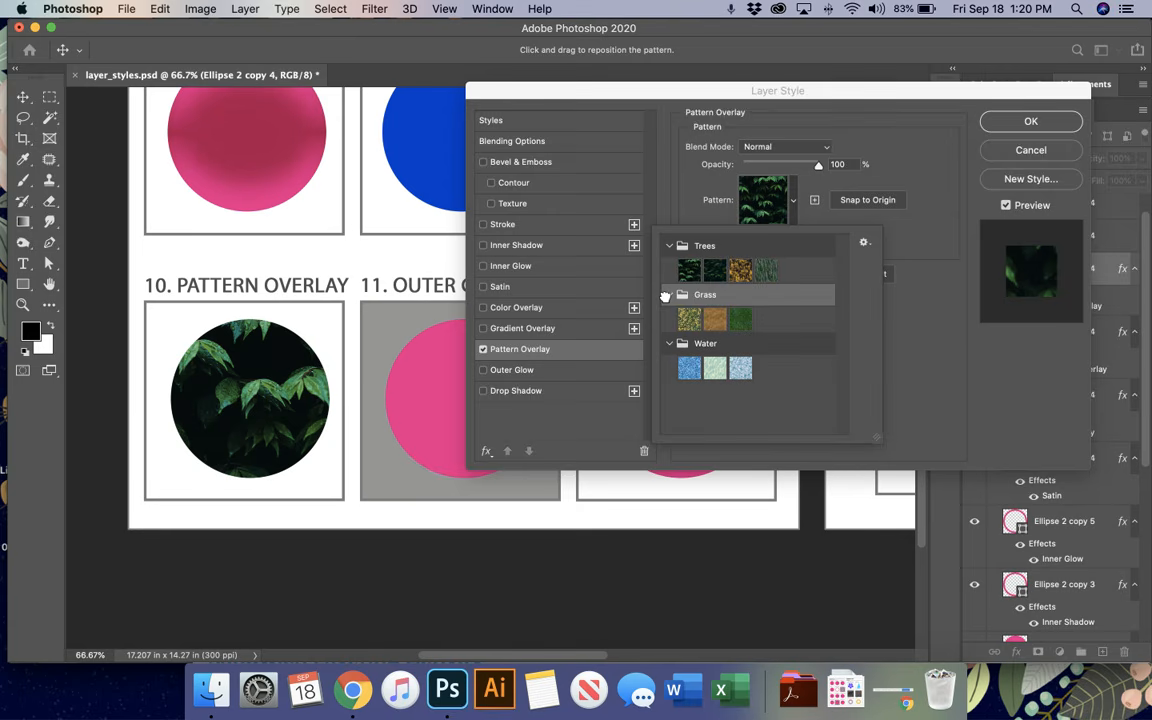
pyautogui.click(690, 369)
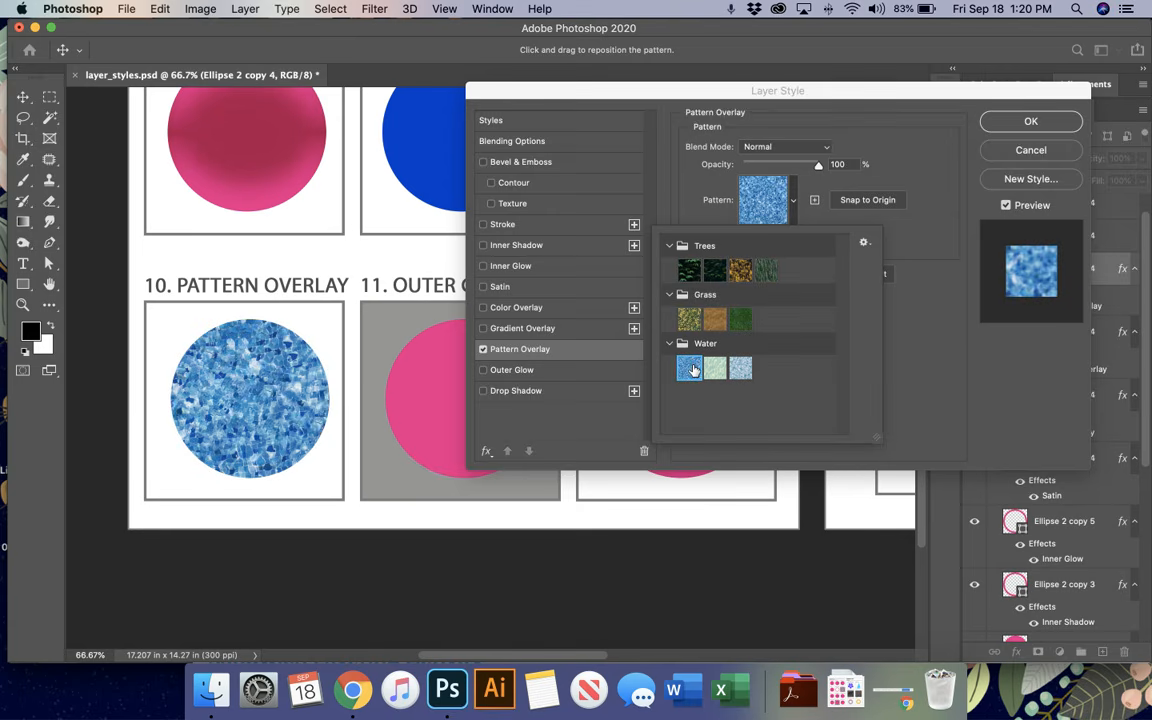
pyautogui.click(740, 369)
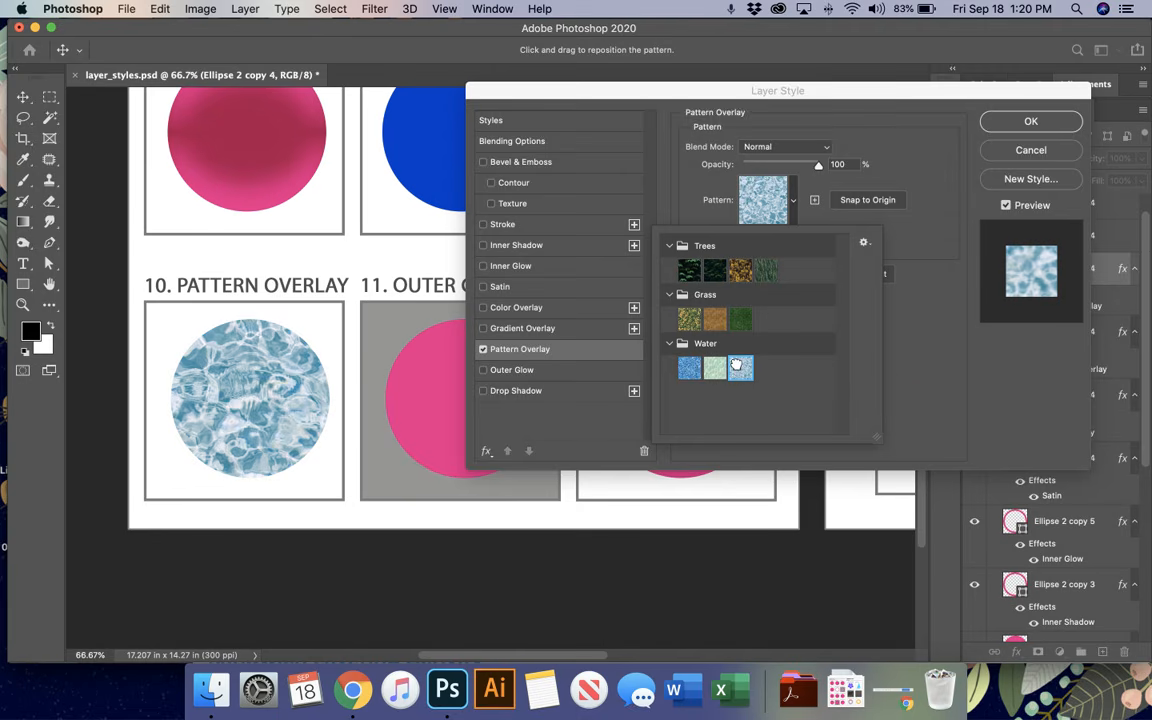
pyautogui.click(684, 212)
pyautogui.moveTo(781, 234); pyautogui.dragTo(757, 238)
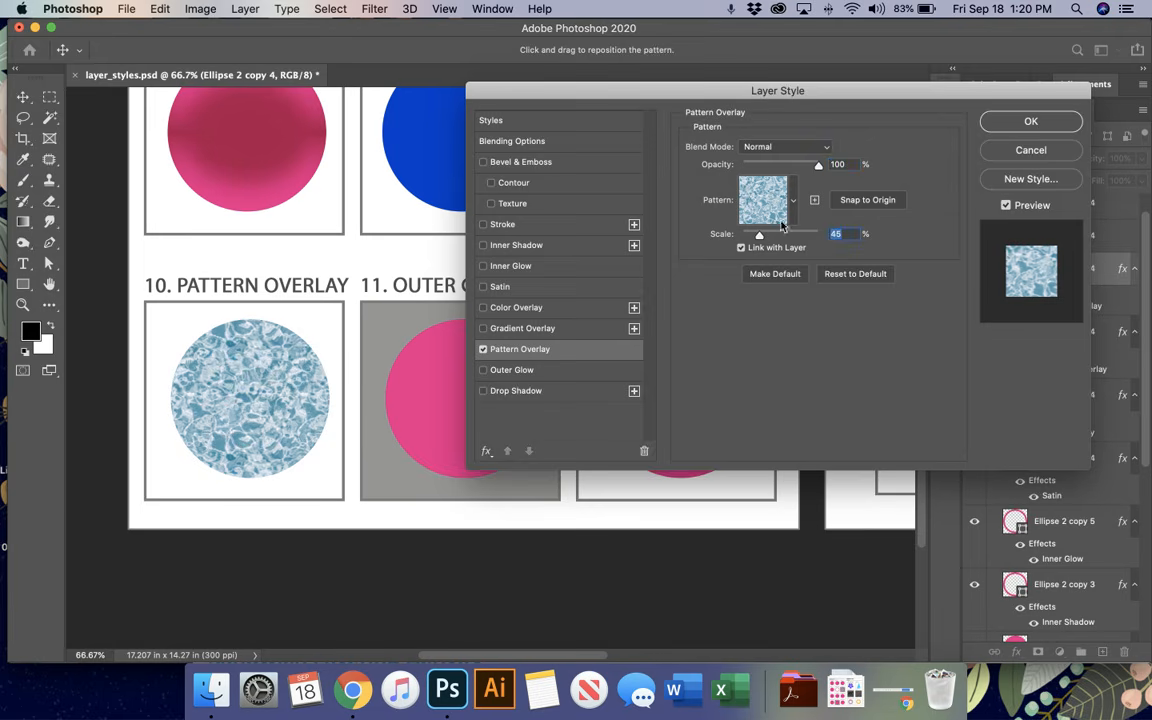
# Choose the first leaf pattern in the Trees group, set its scale to 39%, and apply the layer style.
pyautogui.click(792, 201)
pyautogui.click(689, 270)
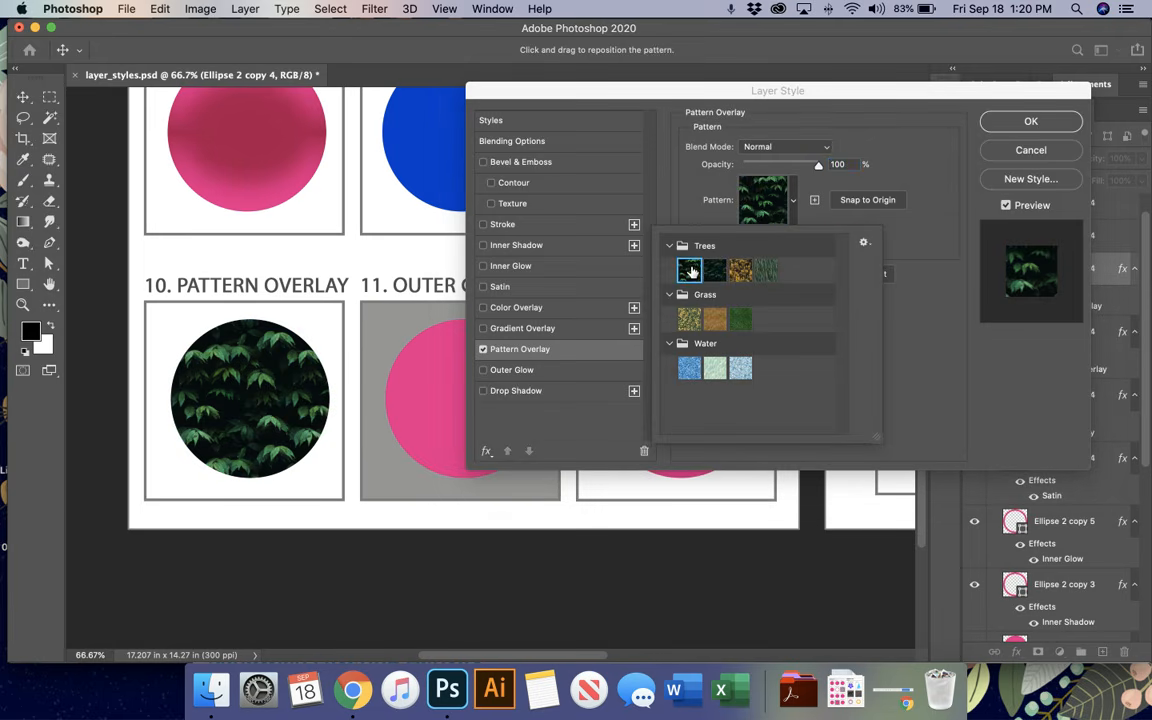
pyautogui.click(710, 193)
pyautogui.moveTo(758, 237); pyautogui.dragTo(757, 238)
pyautogui.click(1113, 49)
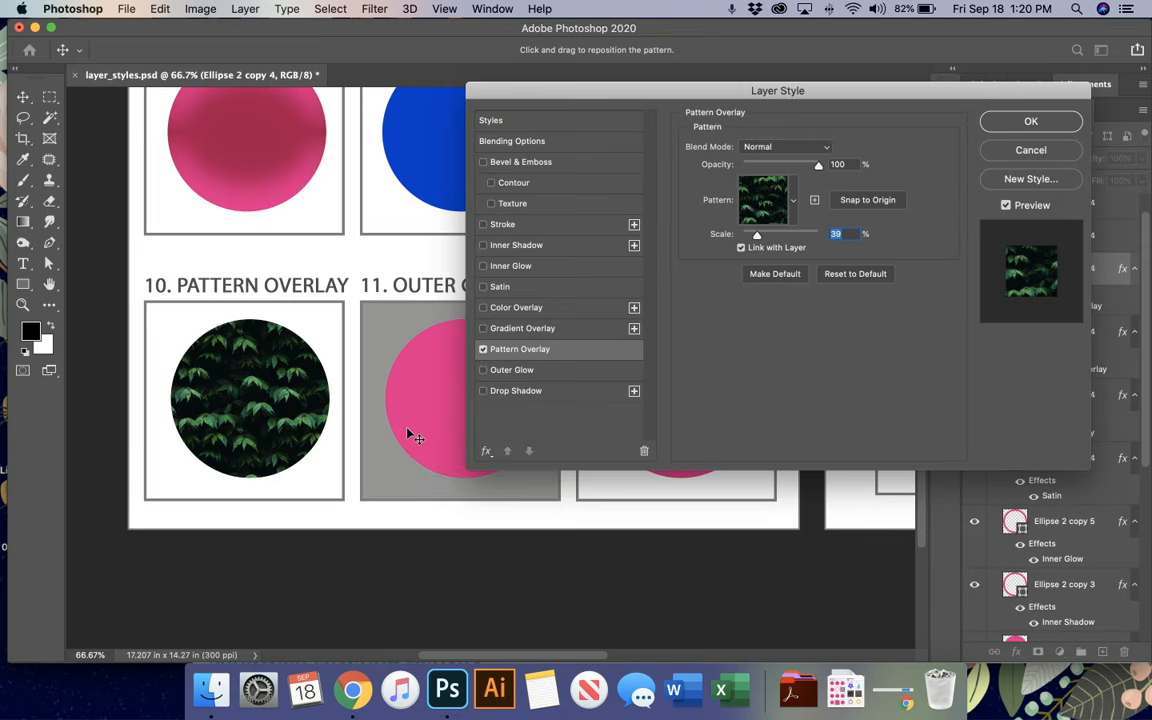
pyautogui.hscroll(5, 411, 432)
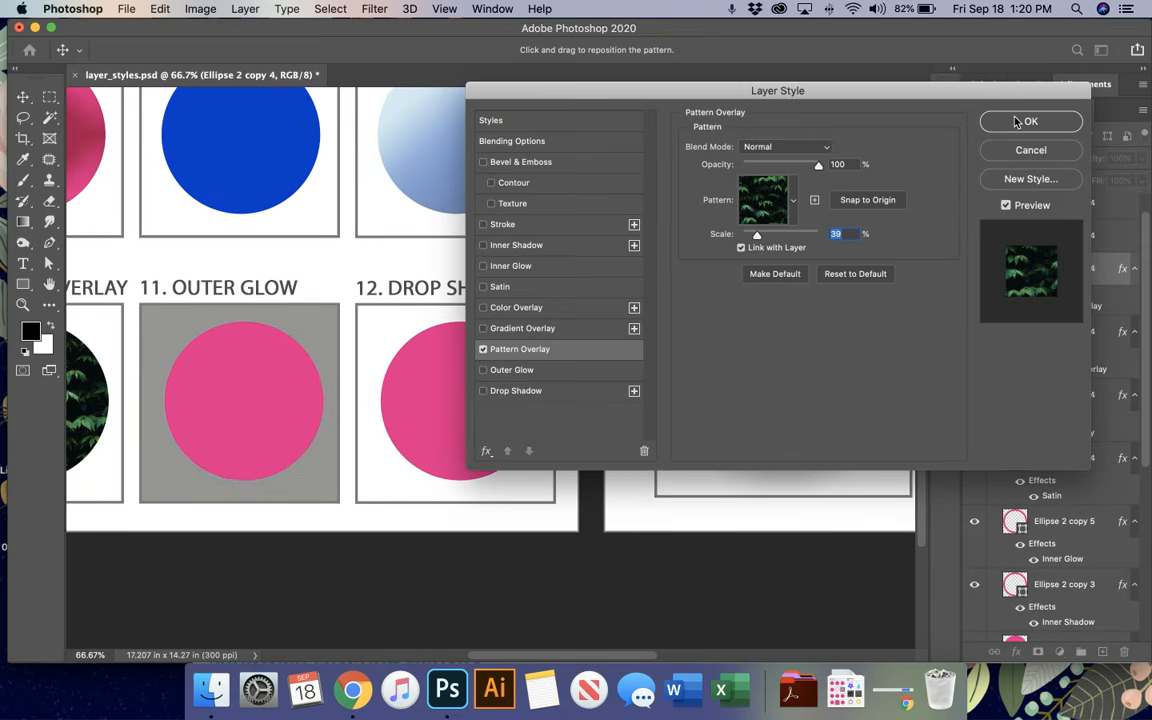
pyautogui.click(1030, 121)
# Turn on Outer Glow for the exercise 11 circle with 30% spread and 114 px size.
pyautogui.click(252, 398)
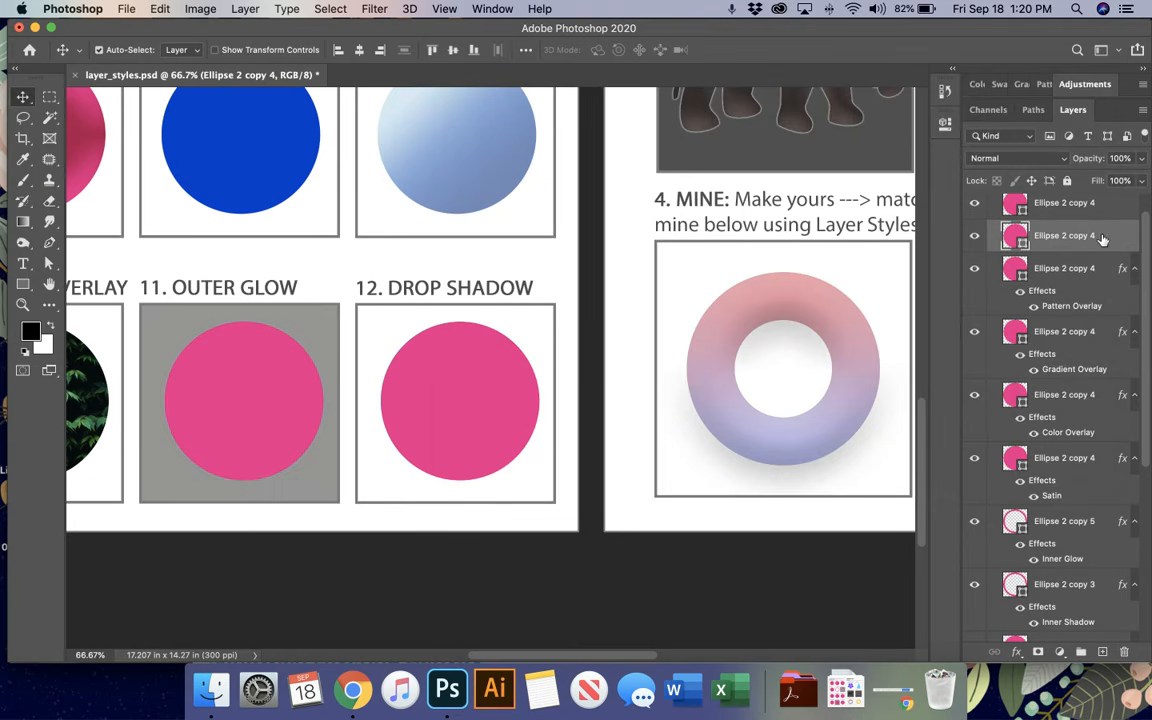
pyautogui.doubleClick(992, 216)
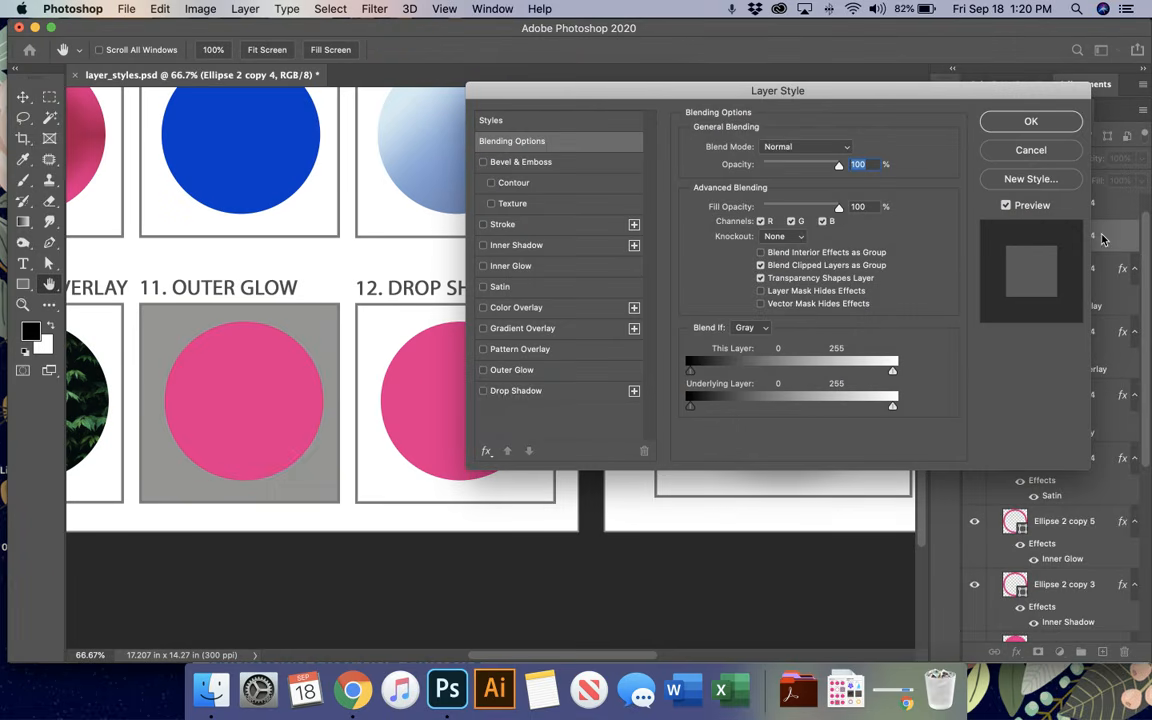
pyautogui.click(512, 371)
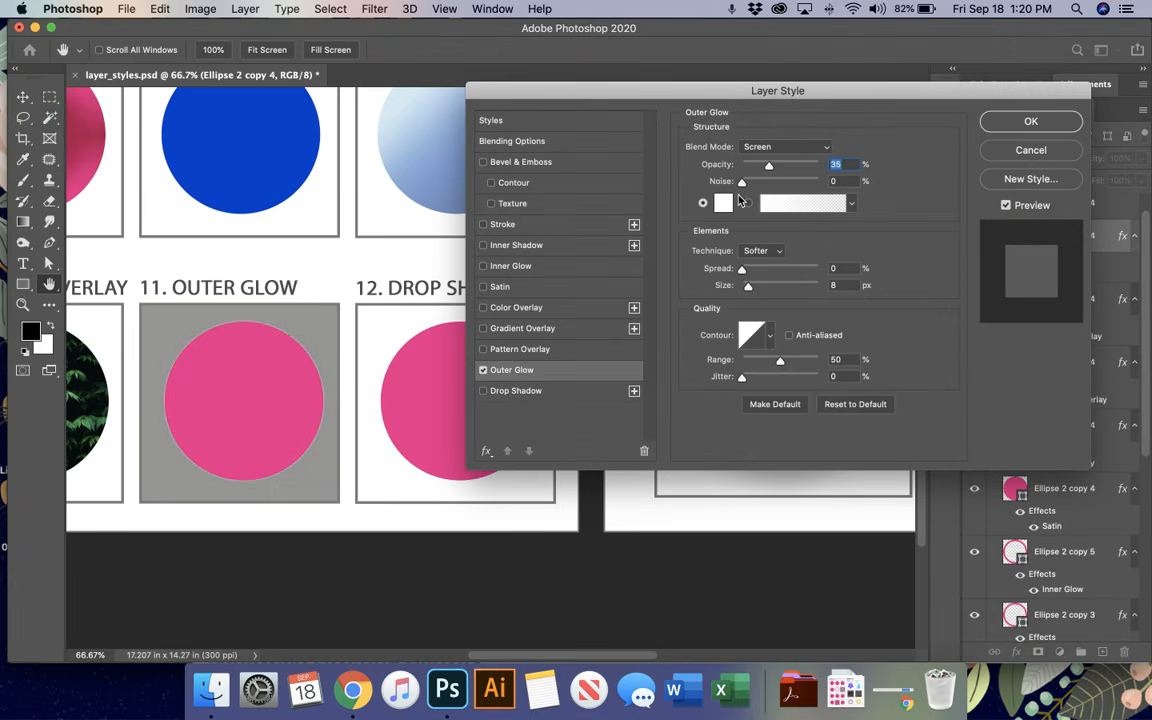
pyautogui.moveTo(743, 272); pyautogui.dragTo(780, 290)
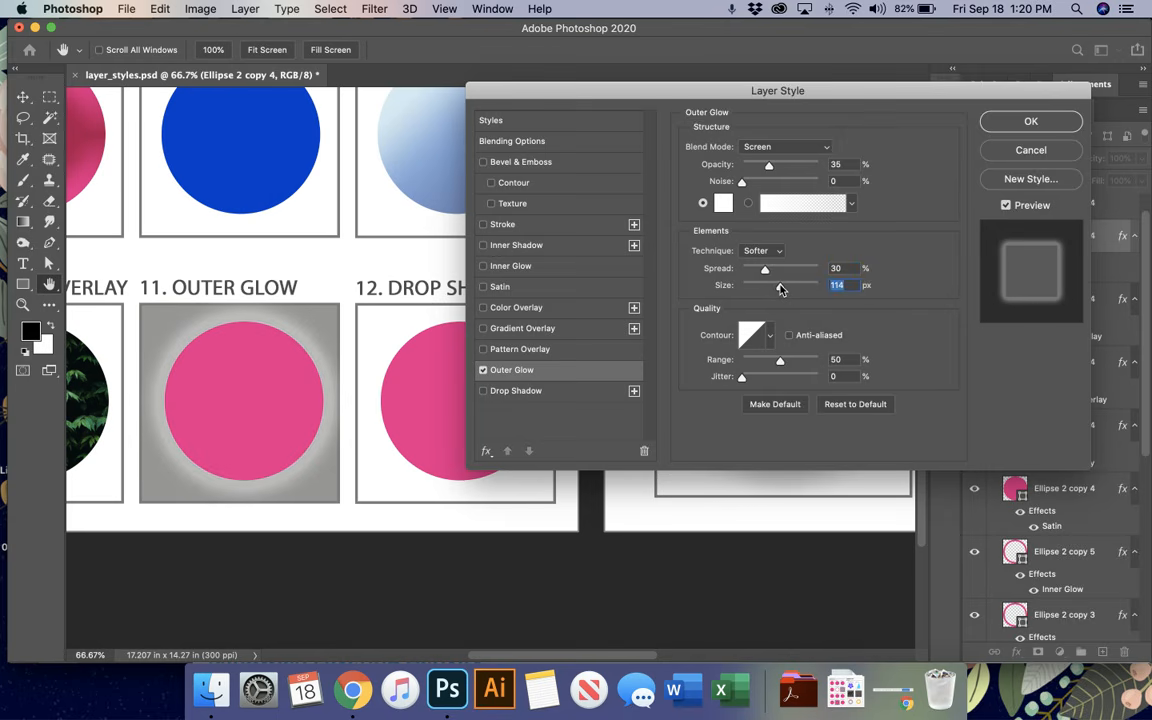
# Set the exercise 11 Outer Glow colour to blue (#090ee1) and apply the layer style.
pyautogui.click(723, 203)
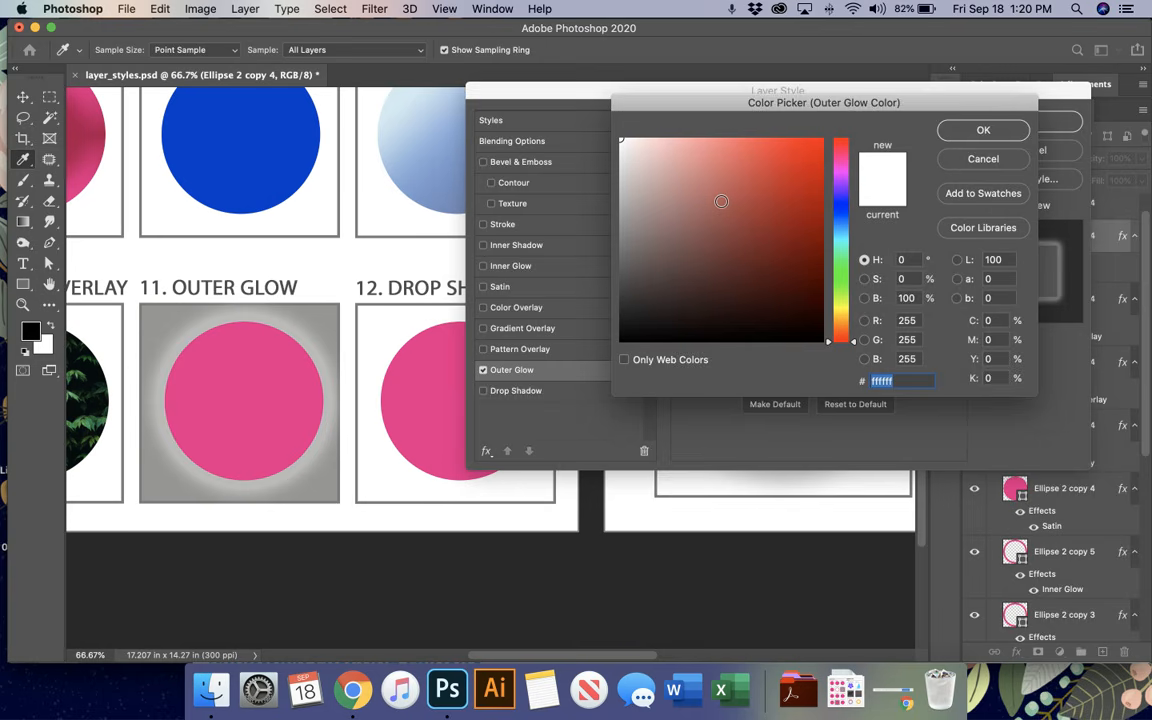
pyautogui.click(815, 160)
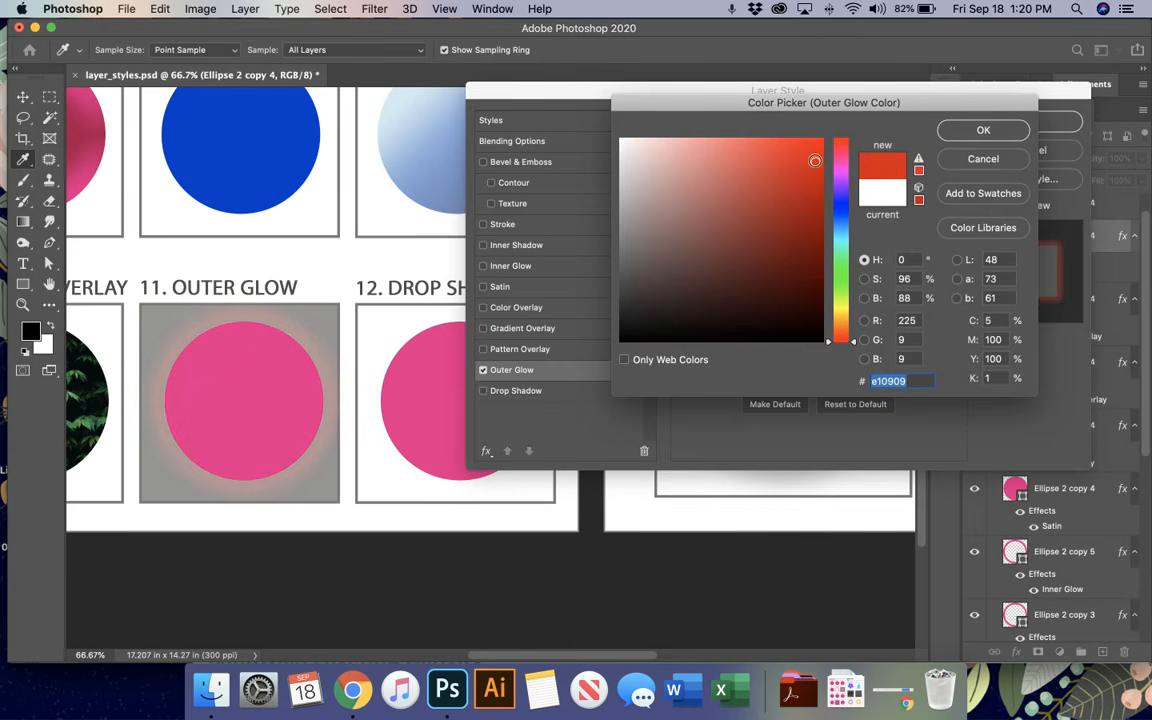
pyautogui.click(852, 204)
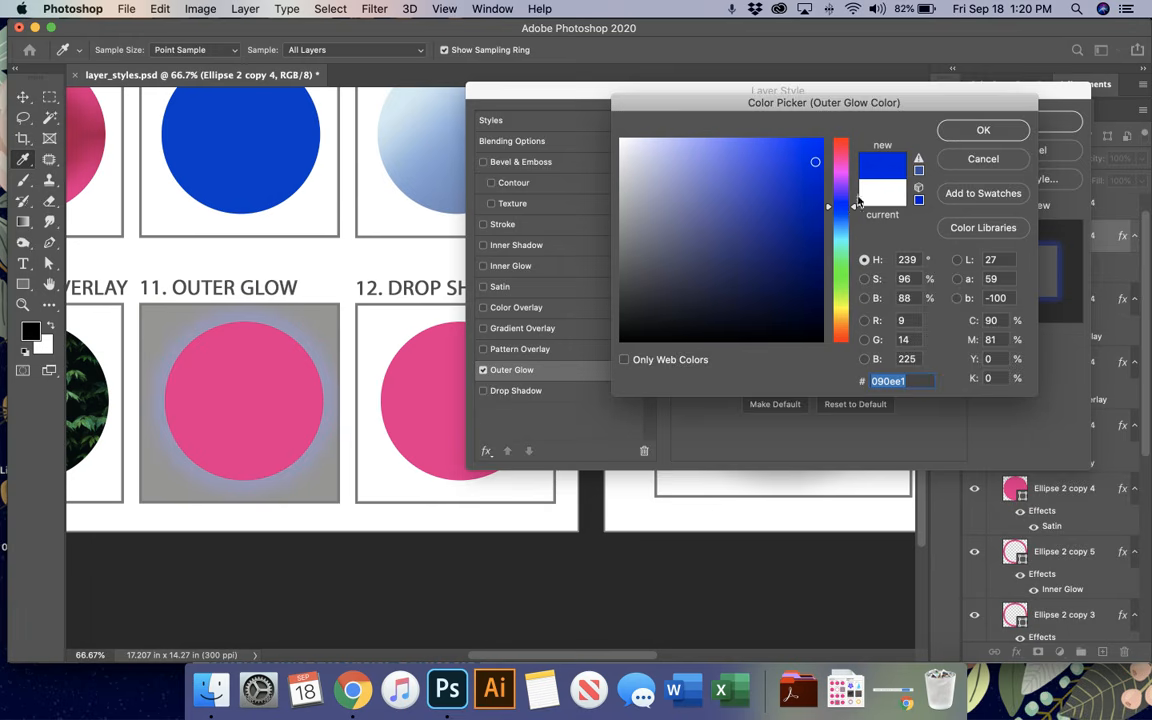
pyautogui.click(978, 132)
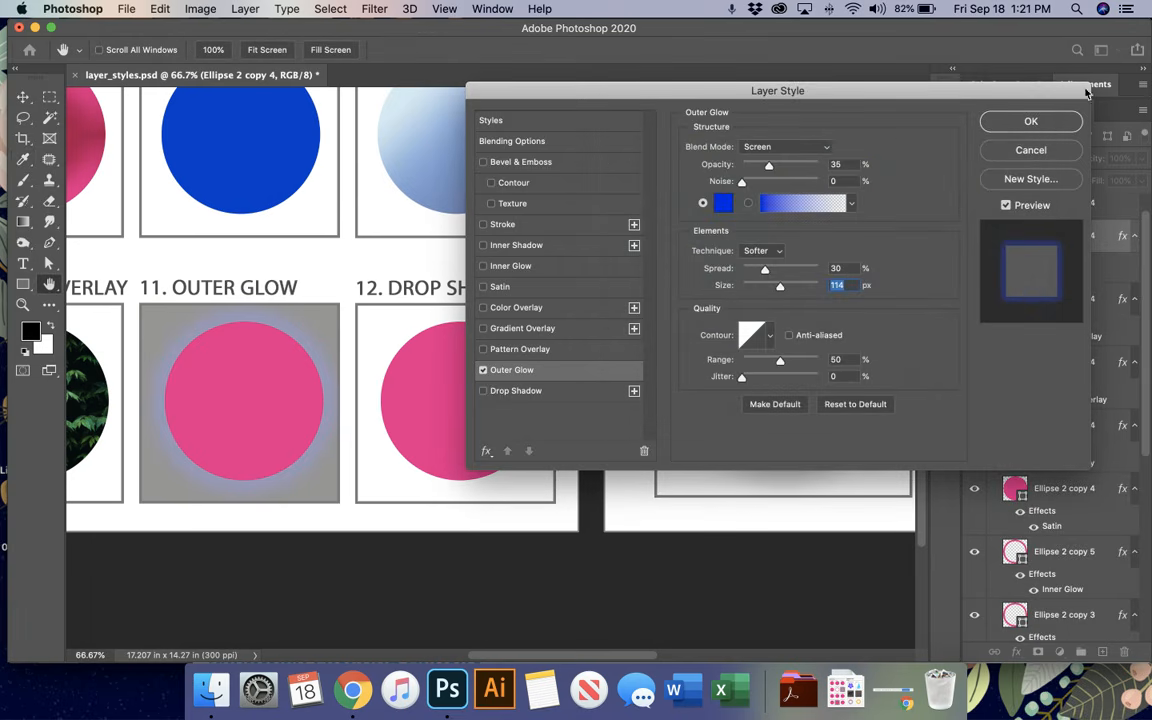
pyautogui.click(1044, 121)
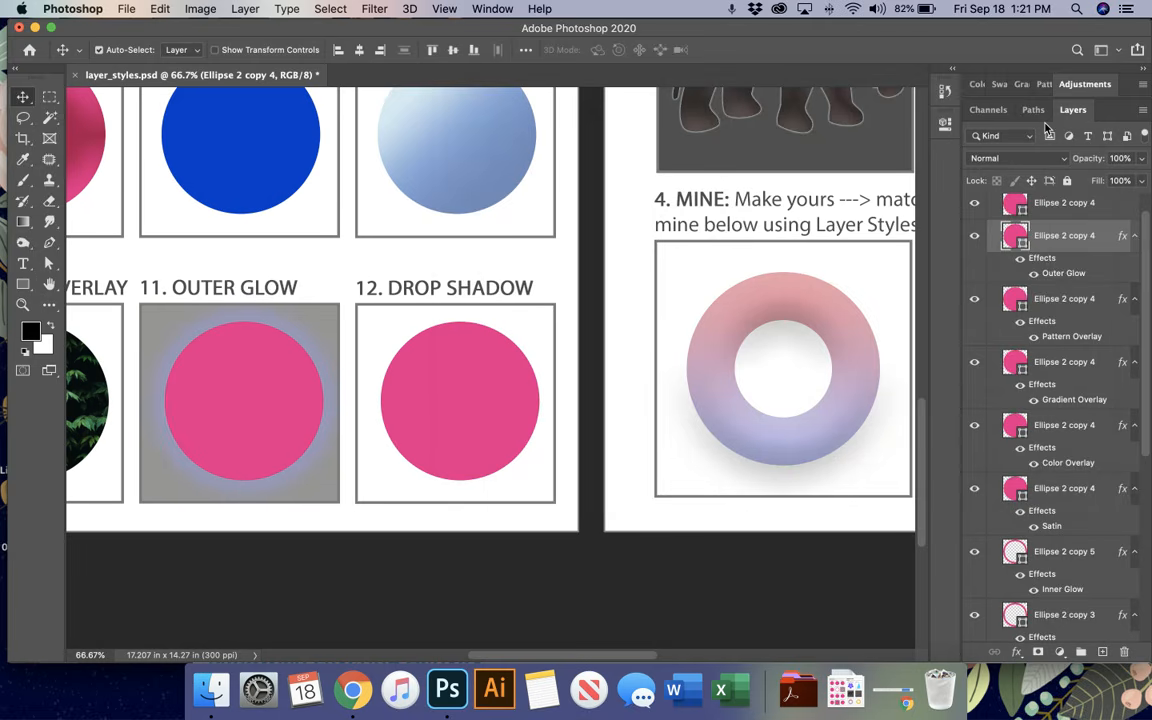
# Turn on Drop Shadow for the exercise 12 circle, keeping the circle visible beside the layer style settings.
pyautogui.doubleClick(1111, 207)
pyautogui.click(518, 391)
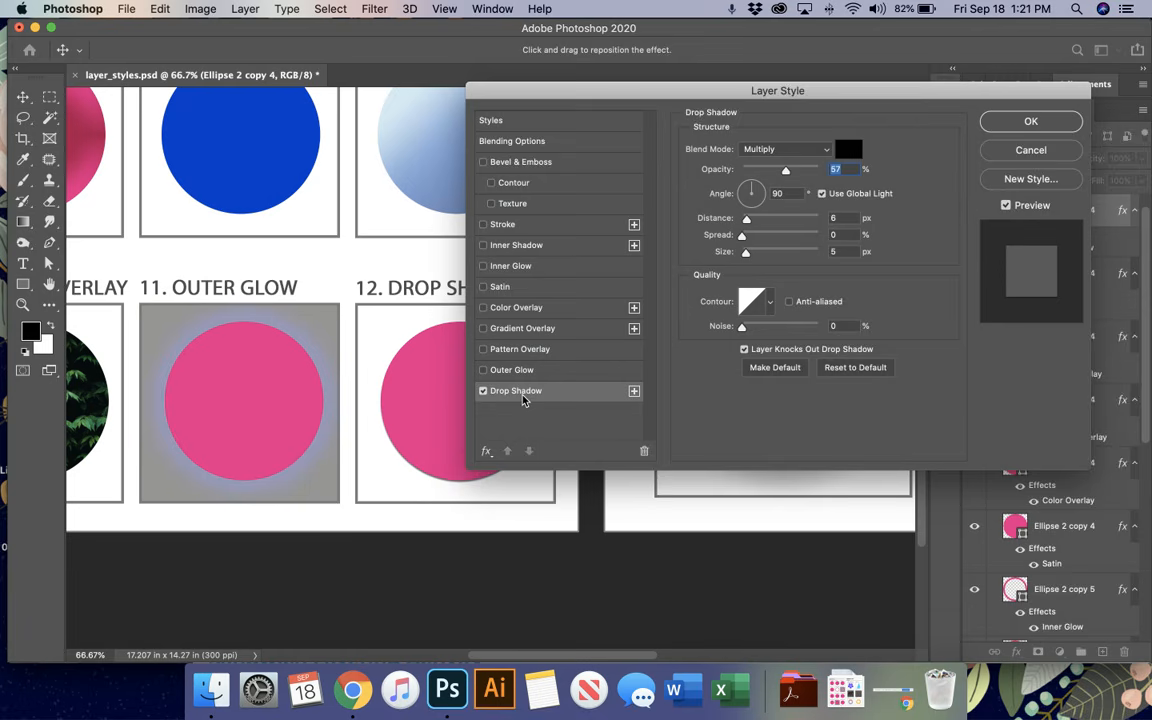
pyautogui.moveTo(580, 90); pyautogui.dragTo(680, 81)
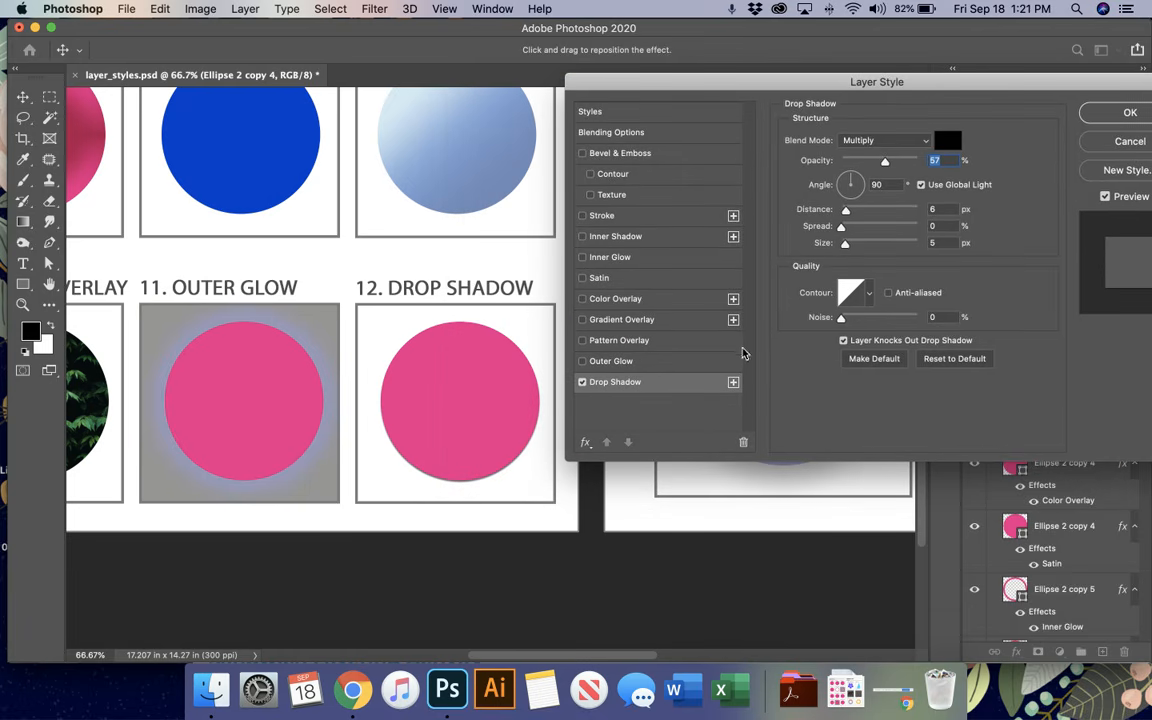
pyautogui.hscroll(5, 424, 388)
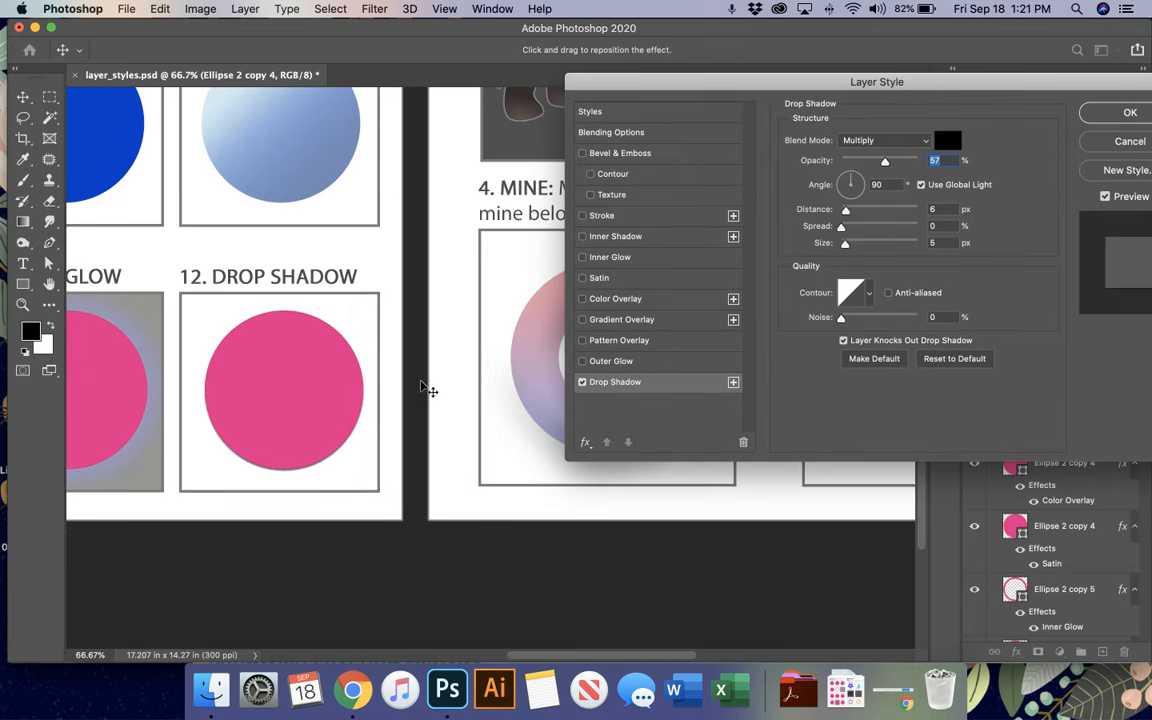
pyautogui.scroll(-1, 424, 388)
# Set the exercise 12 Drop Shadow to 91 px distance and 84 px size, and apply the layer style.
pyautogui.moveTo(845, 210)
pyautogui.mouseDown()
pyautogui.moveTo(858, 211)
pyautogui.moveTo(861, 230)
pyautogui.moveTo(931, 228)
pyautogui.moveTo(857, 228)
pyautogui.moveTo(878, 215)
pyautogui.moveTo(935, 228)
pyautogui.moveTo(800, 232)
pyautogui.moveTo(964, 222)
pyautogui.moveTo(807, 231)
pyautogui.moveTo(862, 248)
pyautogui.moveTo(842, 246)
pyautogui.moveTo(872, 212)
pyautogui.moveTo(846, 216)
pyautogui.mouseUp()
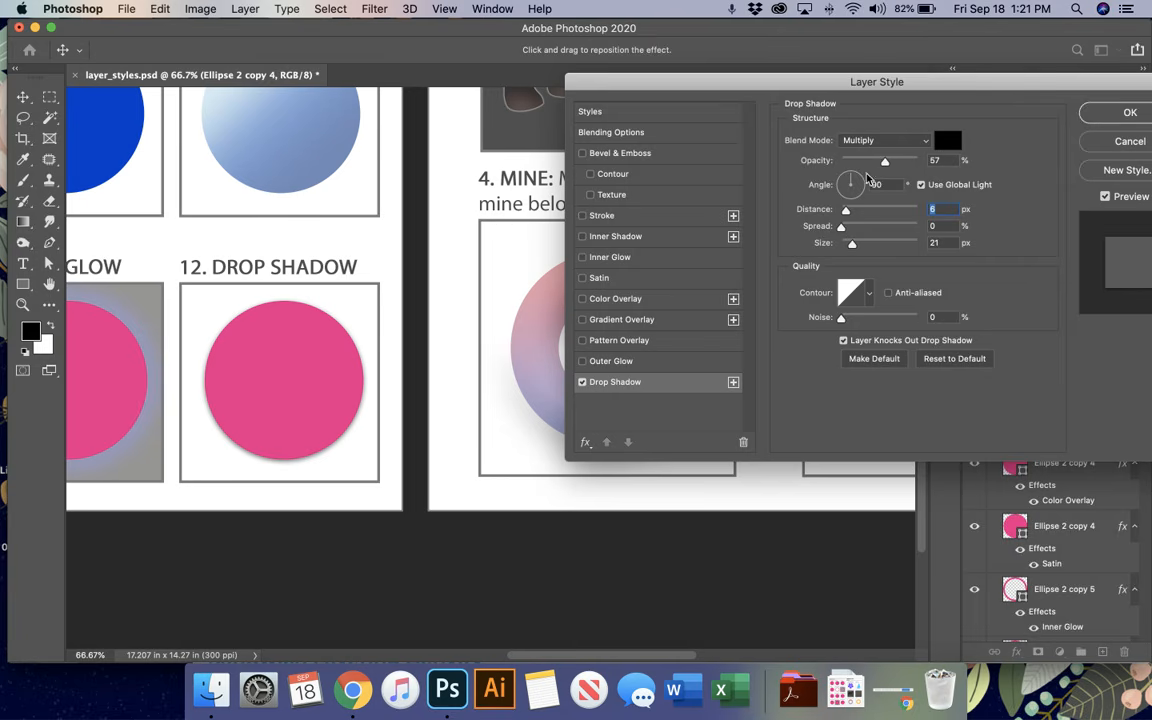
pyautogui.moveTo(852, 243); pyautogui.dragTo(853, 215)
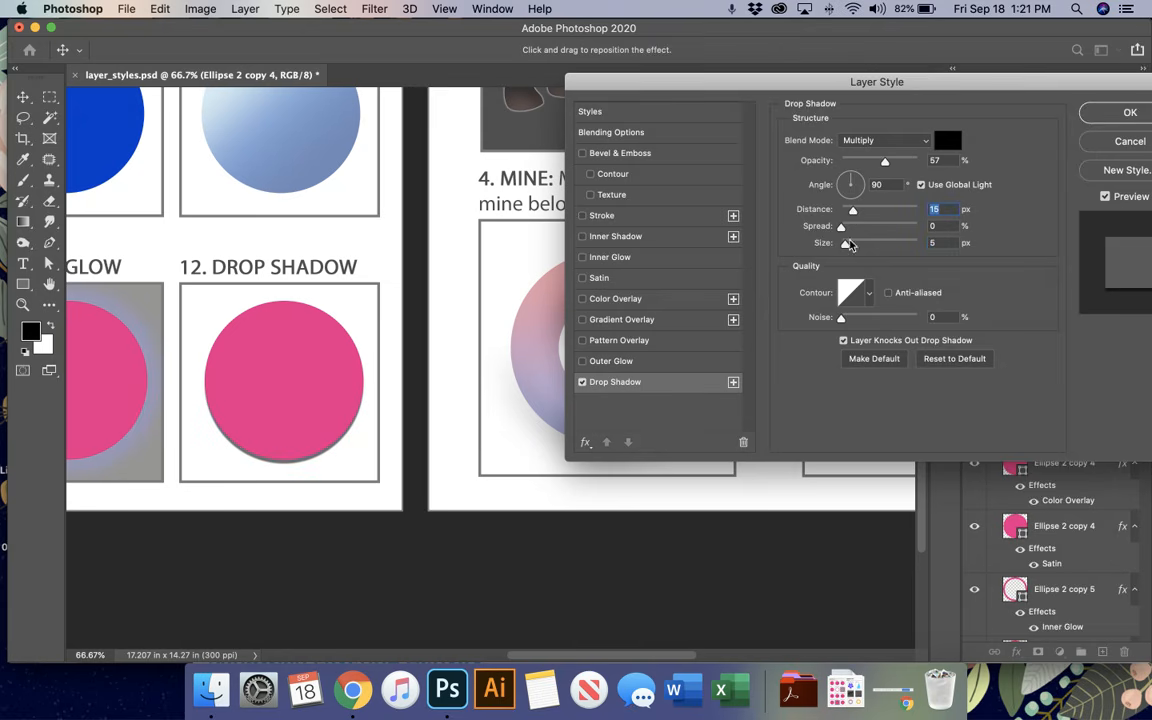
pyautogui.moveTo(845, 243)
pyautogui.mouseDown()
pyautogui.moveTo(897, 249)
pyautogui.moveTo(854, 247)
pyautogui.mouseUp()
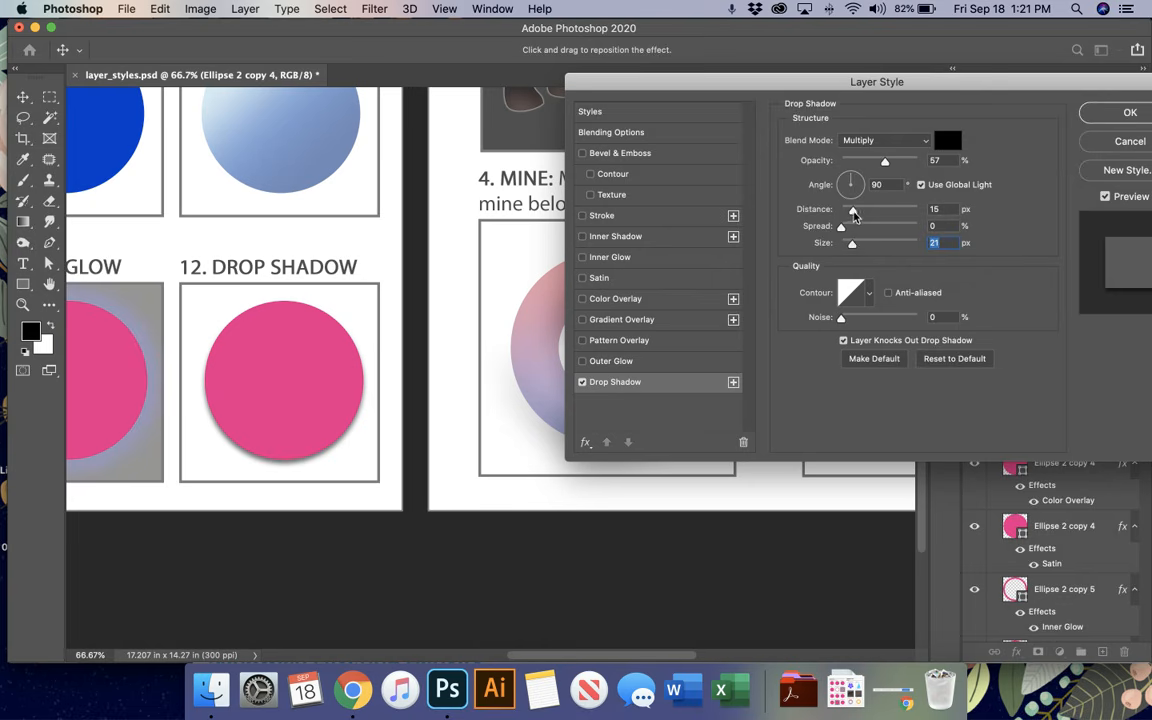
pyautogui.moveTo(855, 211); pyautogui.dragTo(870, 247)
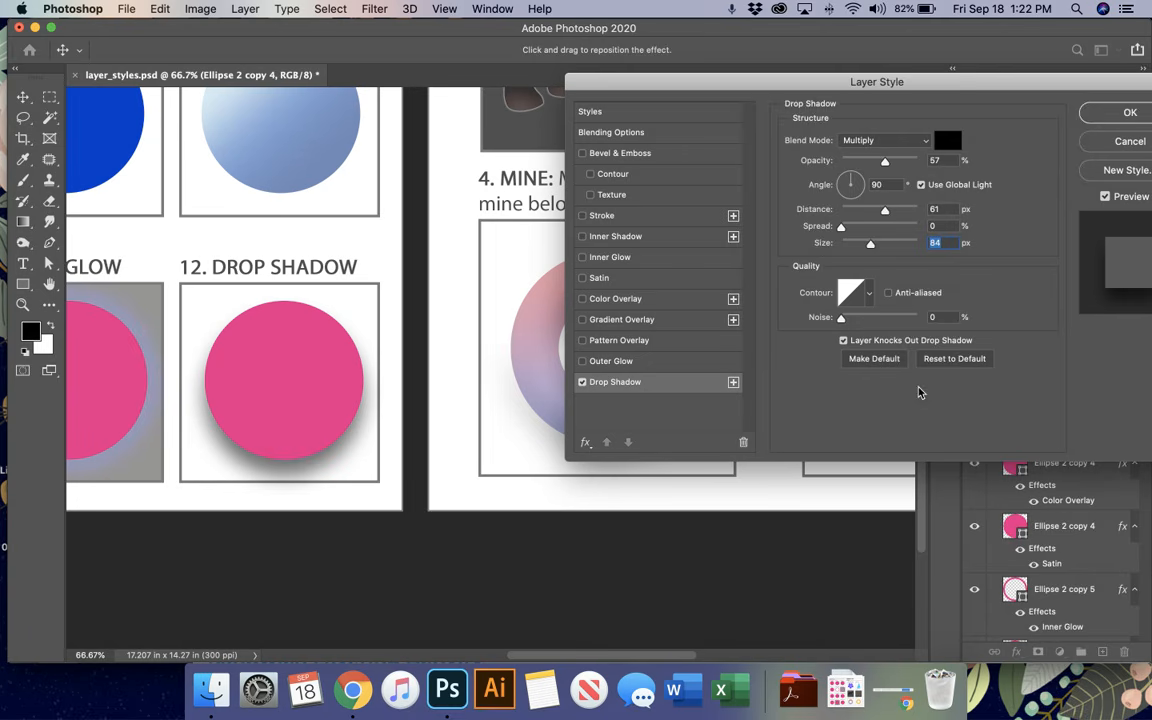
pyautogui.moveTo(884, 212)
pyautogui.mouseDown()
pyautogui.moveTo(915, 215)
pyautogui.moveTo(897, 213)
pyautogui.mouseUp()
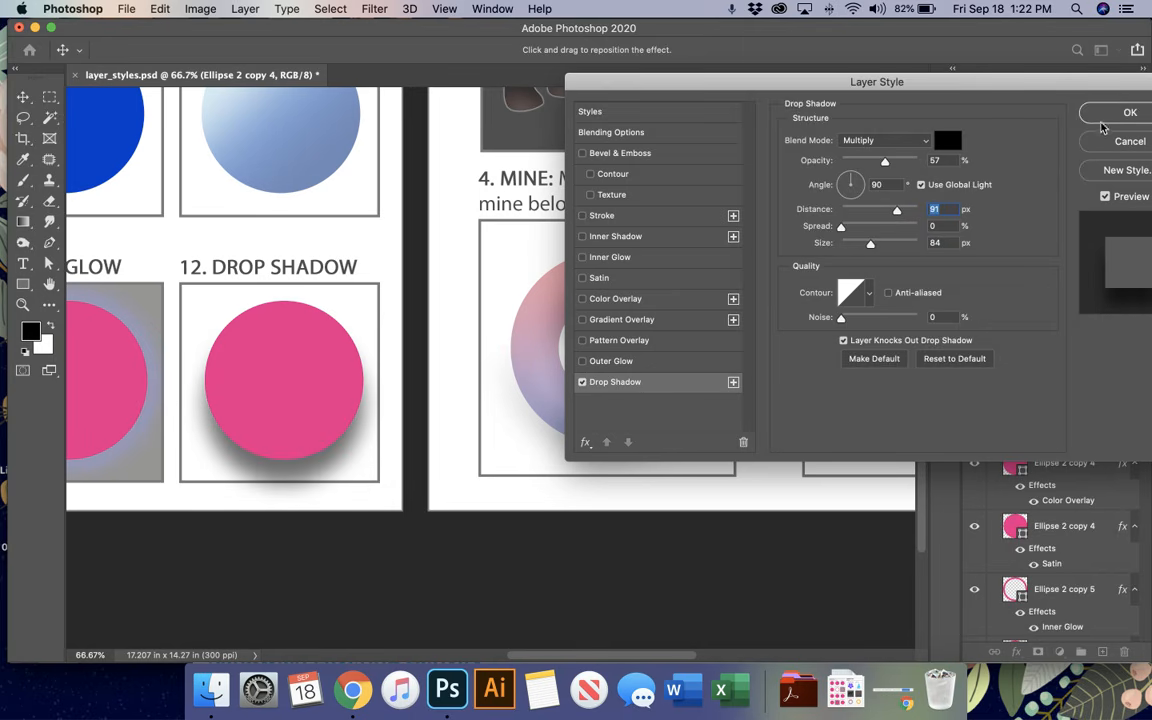
pyautogui.click(1102, 127)
# Select the purple flower in exercise 1 of Combining Layer Styles and collapse the Artboard 1 layers.
pyautogui.press('super+minus')
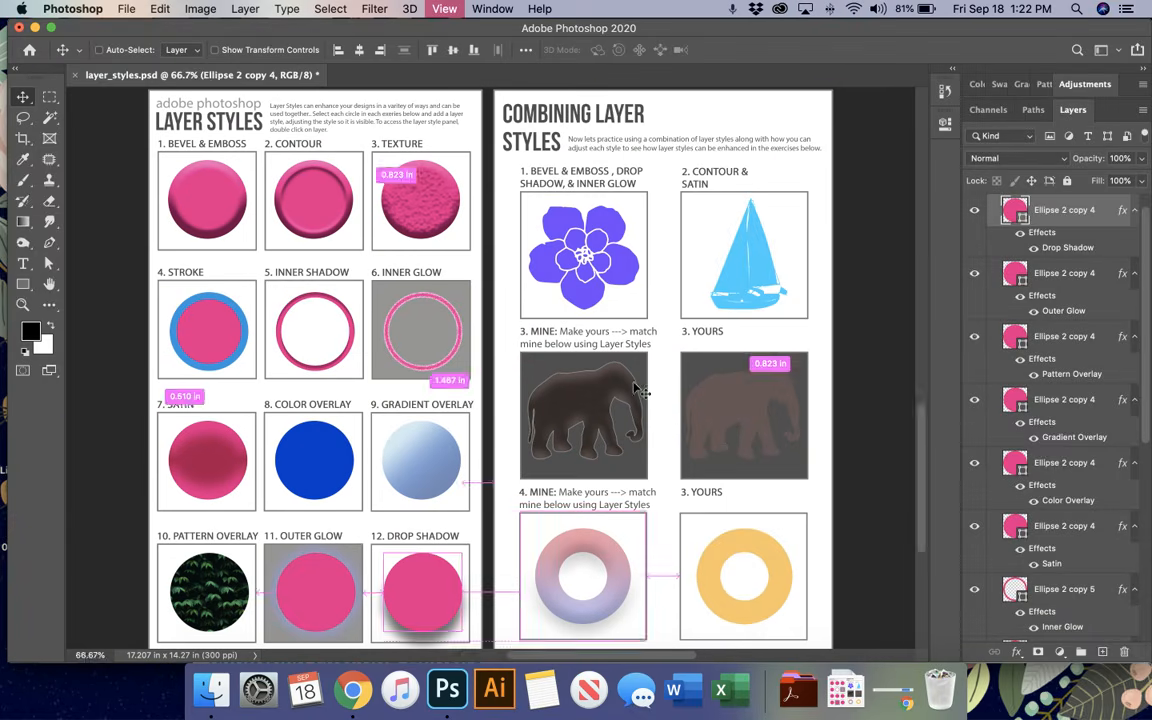
pyautogui.hscroll(3, 430, 556)
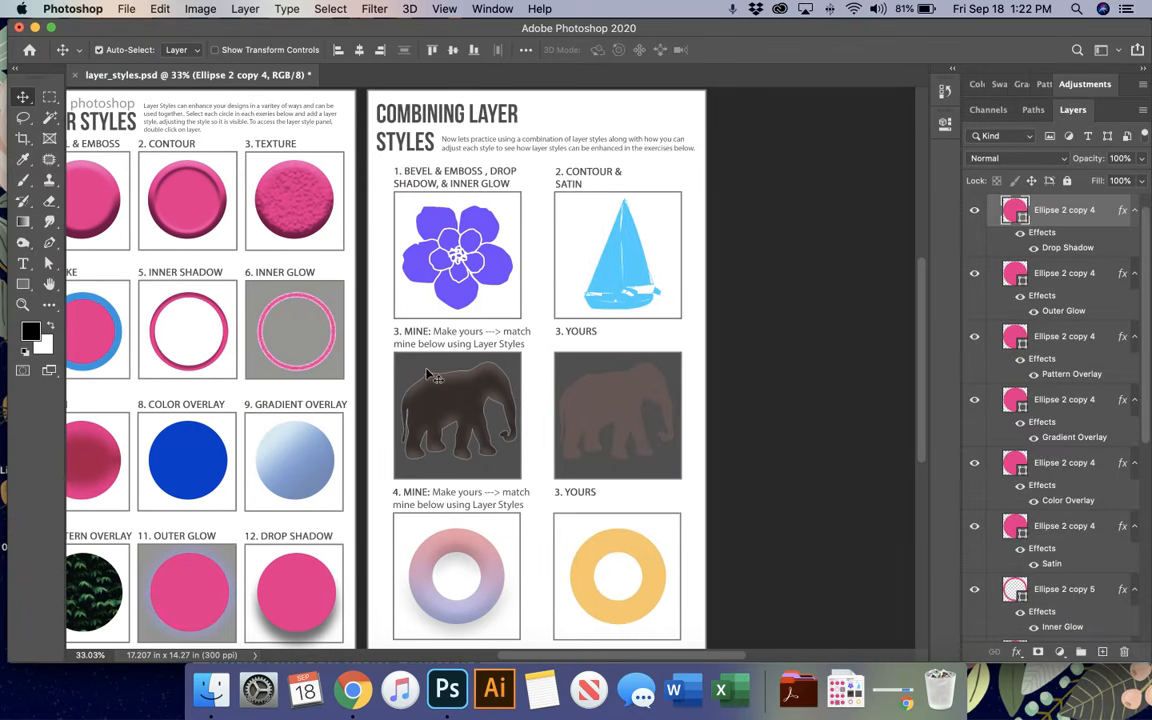
pyautogui.press('super+plus')
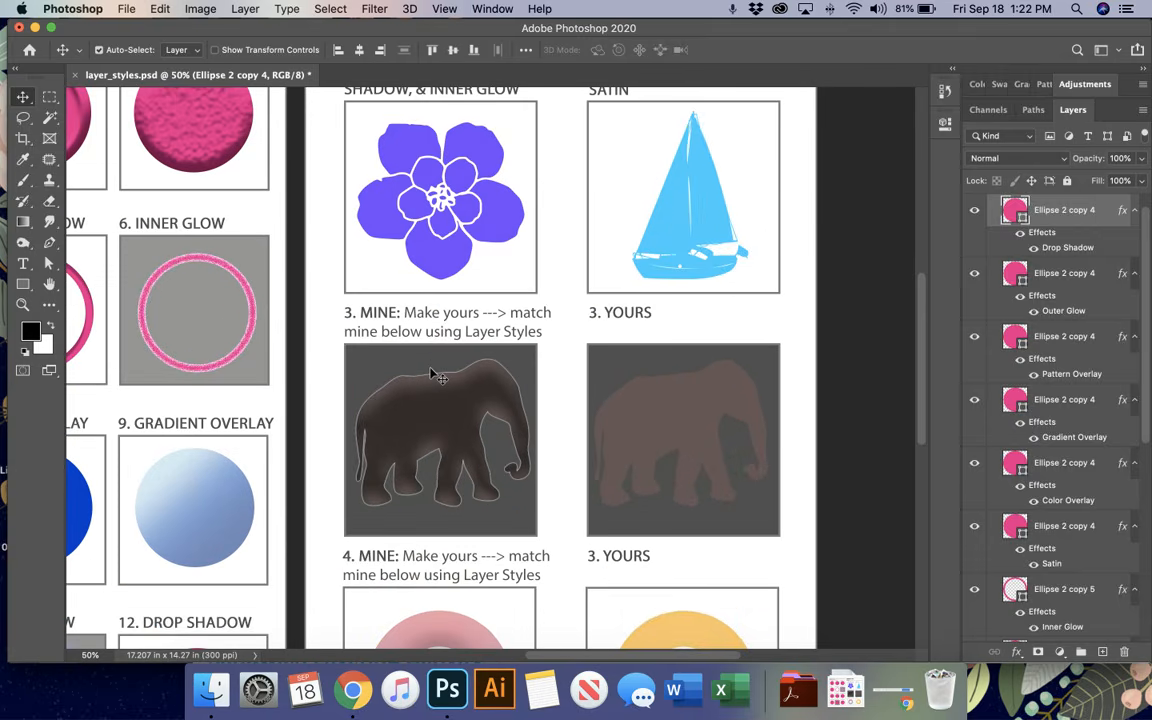
pyautogui.scroll(5, 433, 375)
pyautogui.hscroll(2, 400, 374)
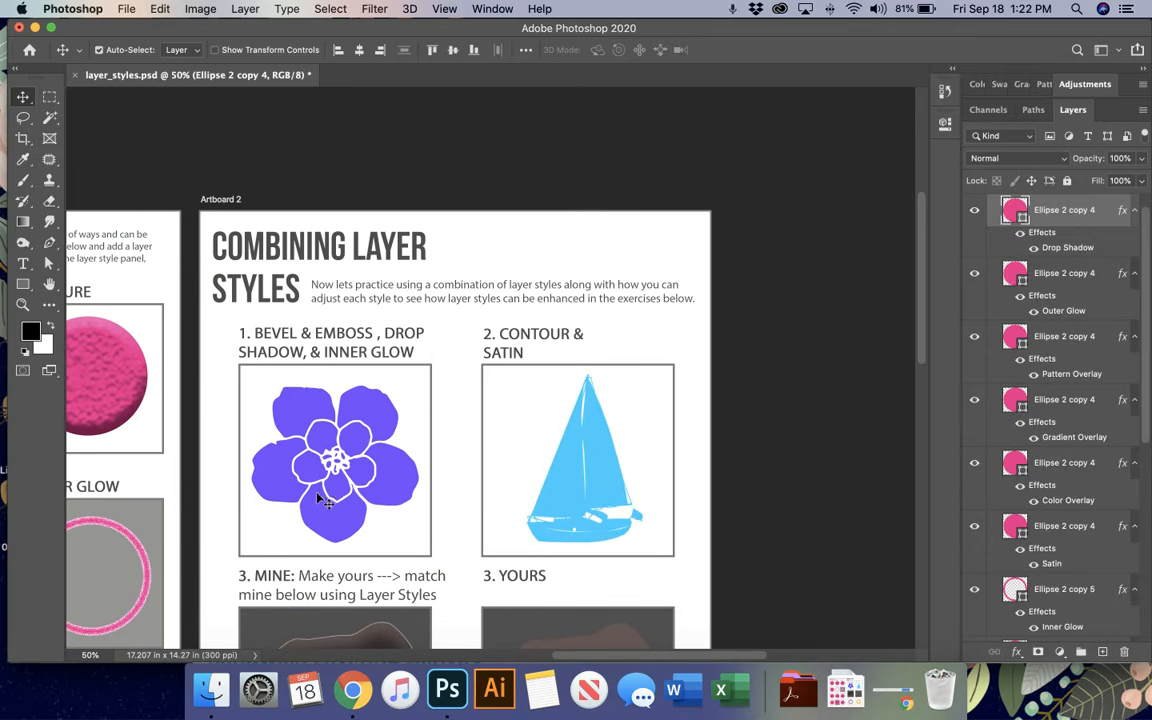
pyautogui.click(328, 427)
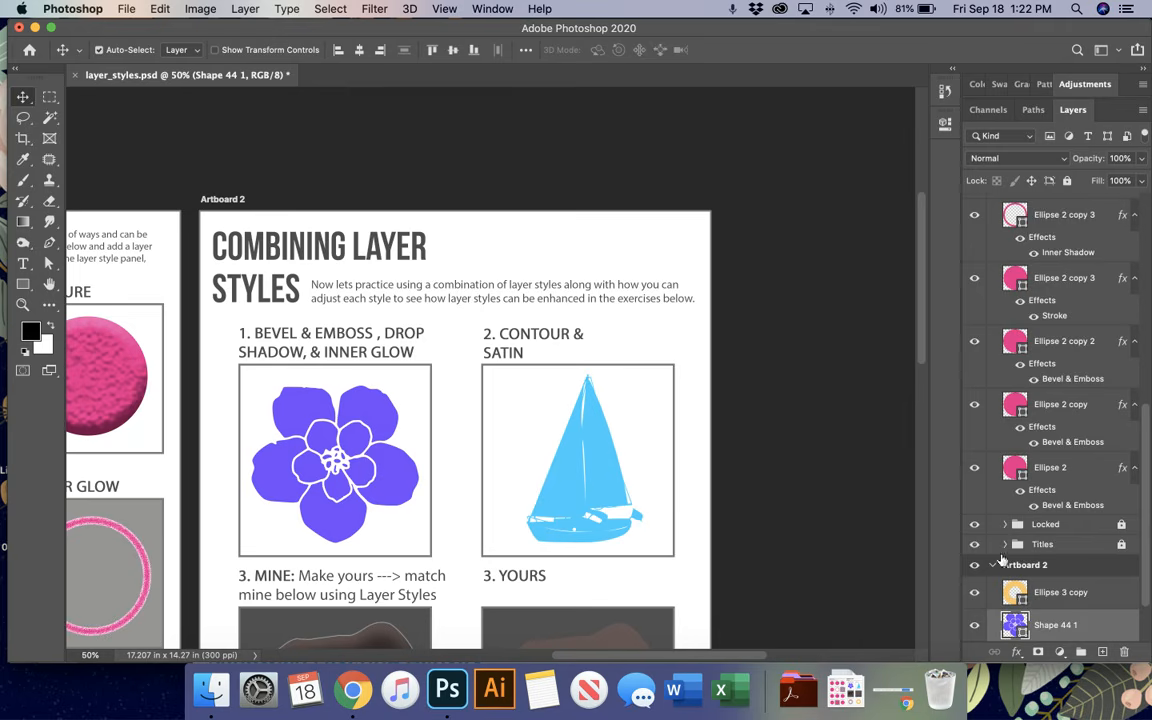
pyautogui.scroll(10, 1005, 300)
pyautogui.click(993, 204)
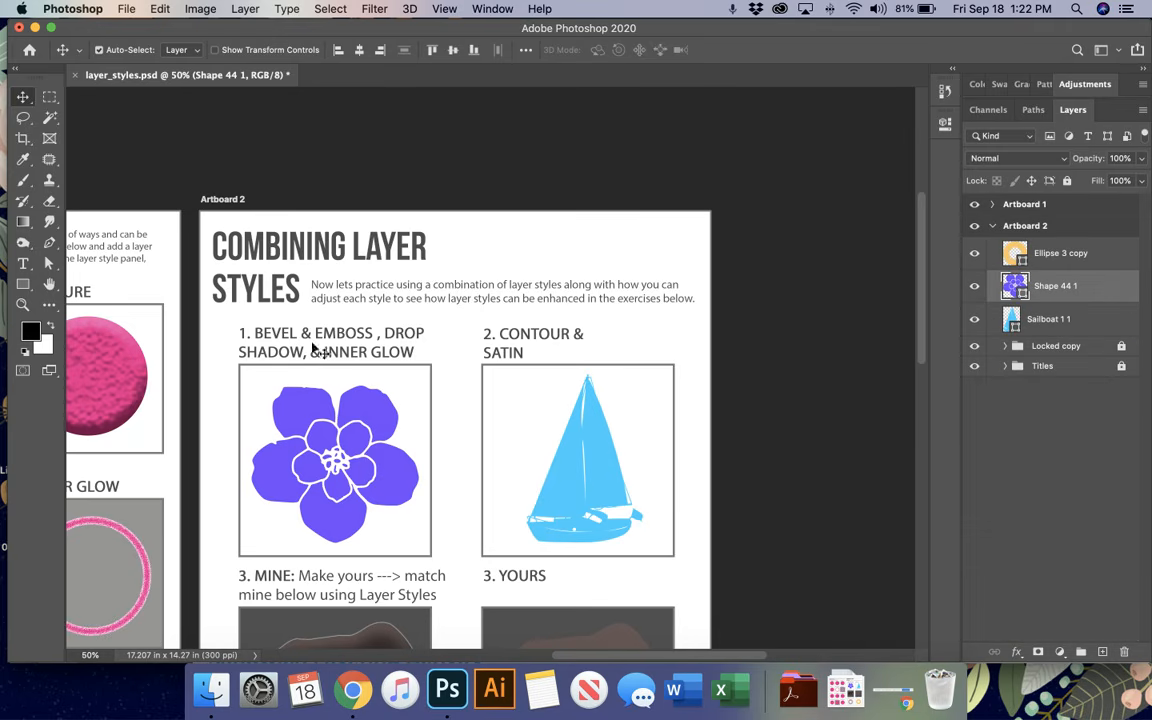
# Turn on Bevel & Emboss, Drop Shadow and Inner Glow for the purple flower.
pyautogui.doubleClick(1094, 288)
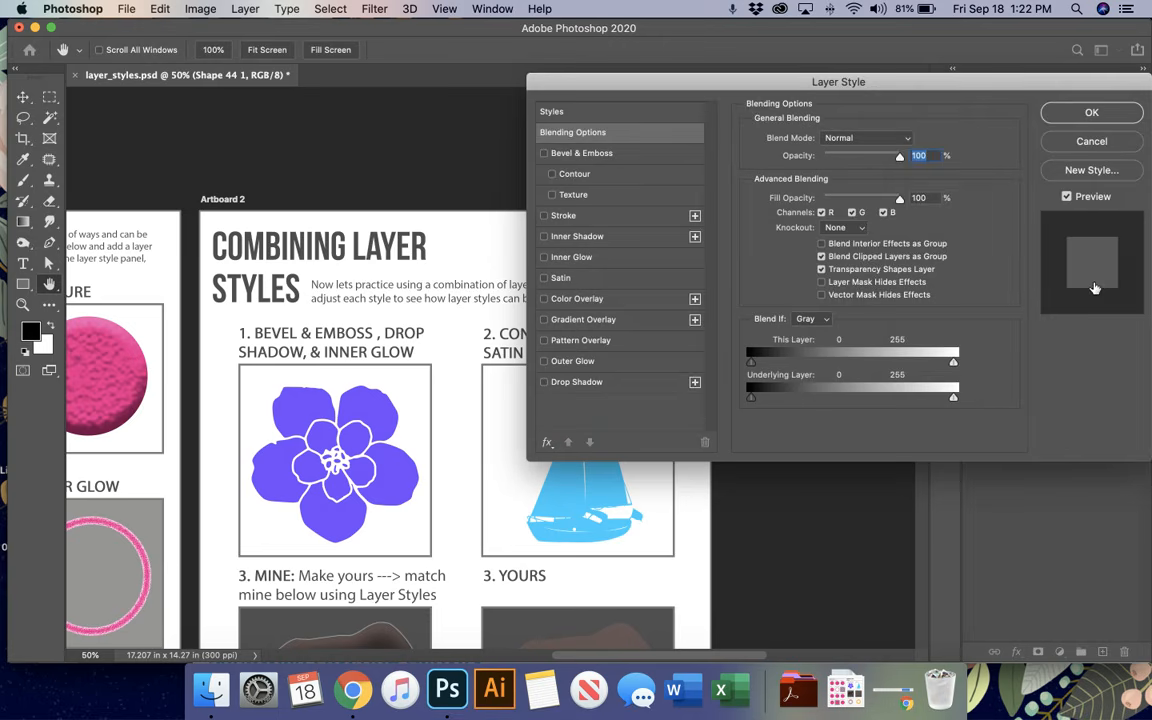
pyautogui.click(600, 155)
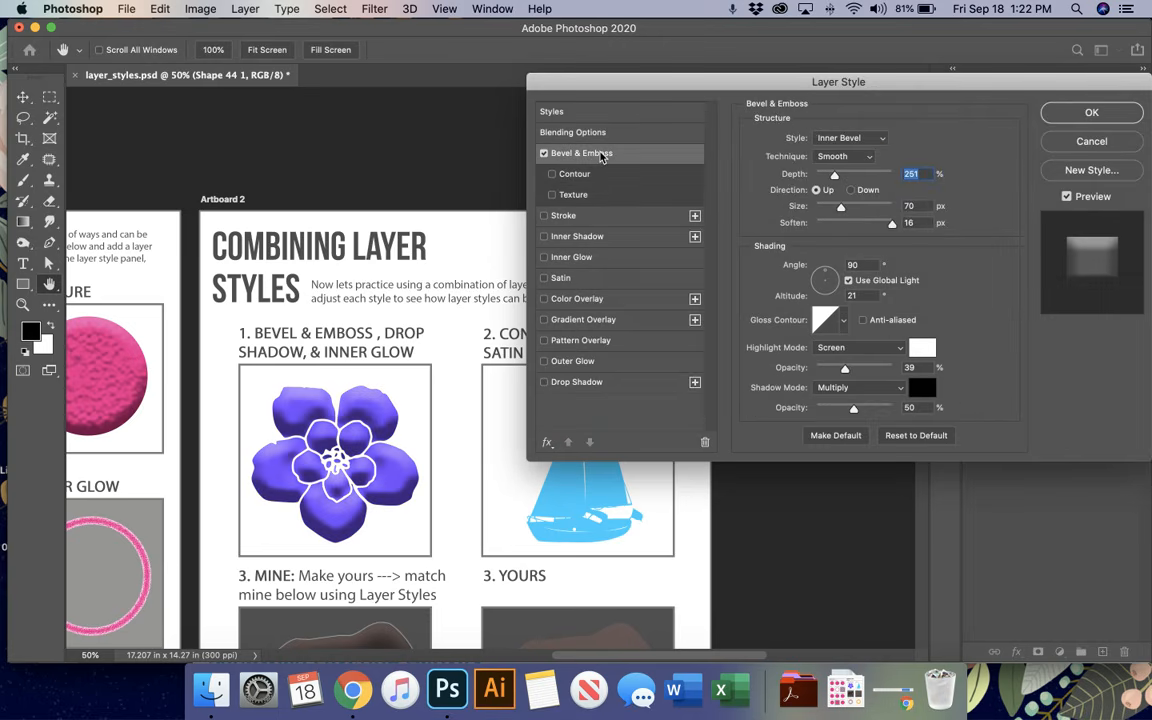
pyautogui.click(583, 388)
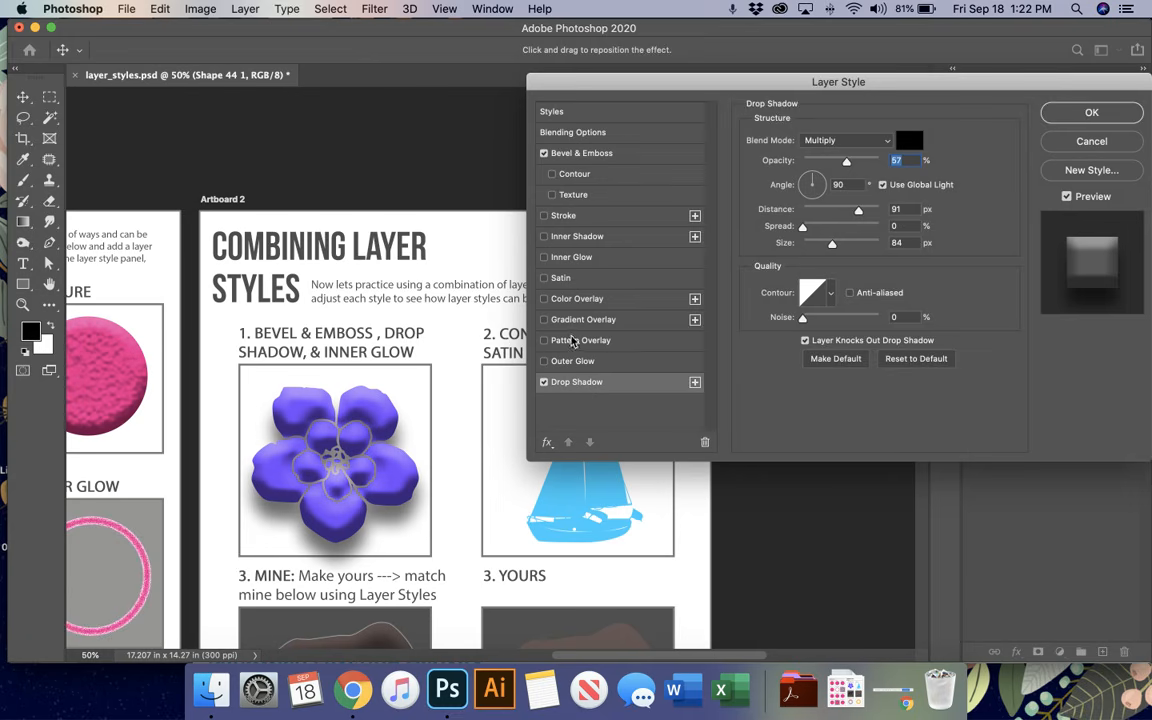
pyautogui.click(578, 261)
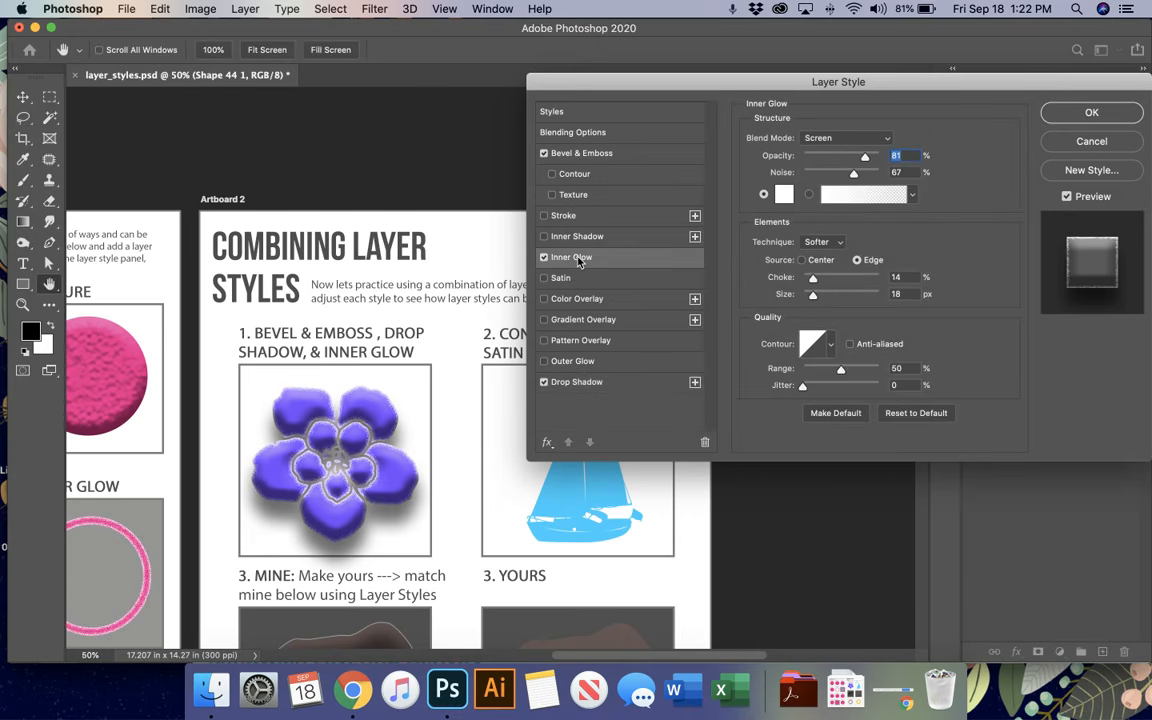
# Set the flower's Inner Glow to 33% opacity and 23% noise, and its Drop Shadow to 11 px distance and 8 px size.
pyautogui.moveTo(866, 158); pyautogui.dragTo(821, 174)
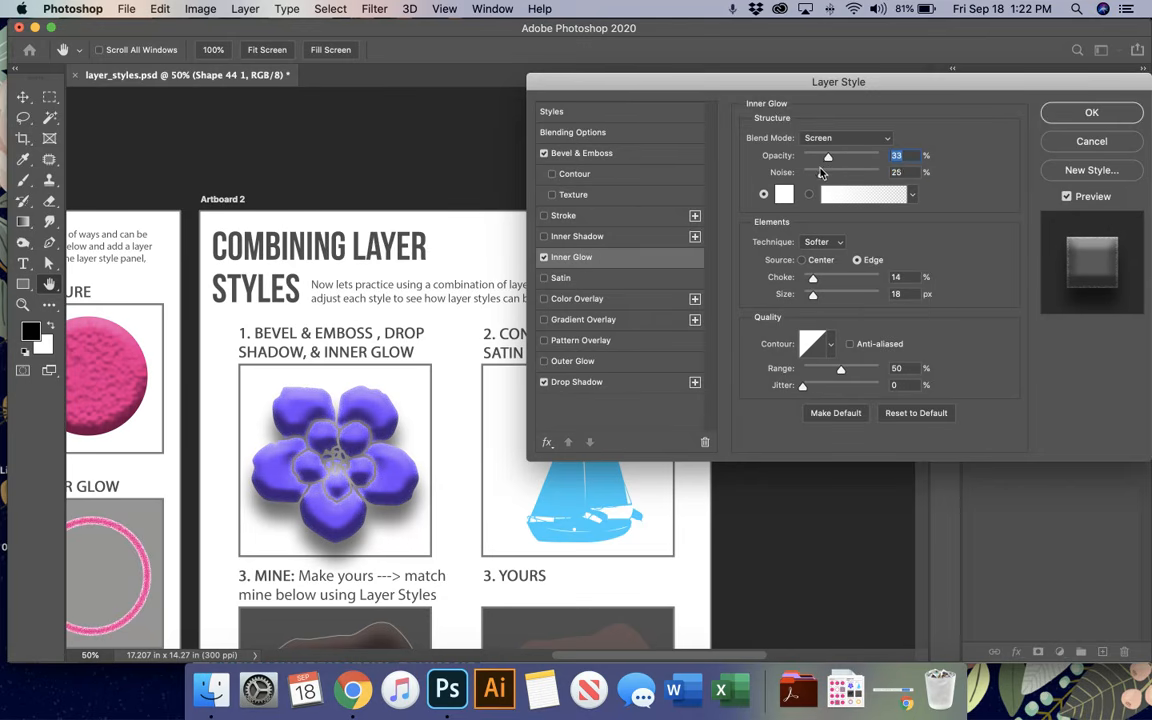
pyautogui.click(578, 382)
pyautogui.moveTo(857, 211); pyautogui.dragTo(809, 245)
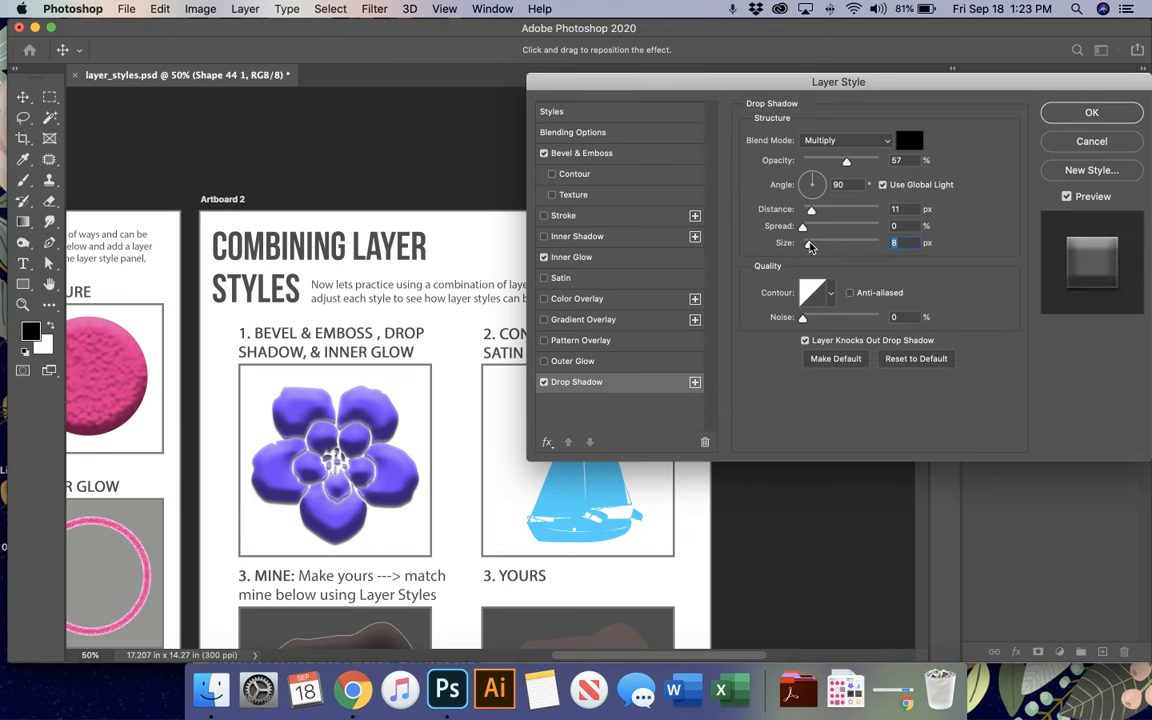
# Set the flower's Bevel & Emboss to 43 px size and 8 px soften, fine-tune the Inner Glow noise, and apply the styles.
pyautogui.click(650, 156)
pyautogui.moveTo(866, 226)
pyautogui.mouseDown()
pyautogui.moveTo(827, 212)
pyautogui.moveTo(852, 224)
pyautogui.mouseUp()
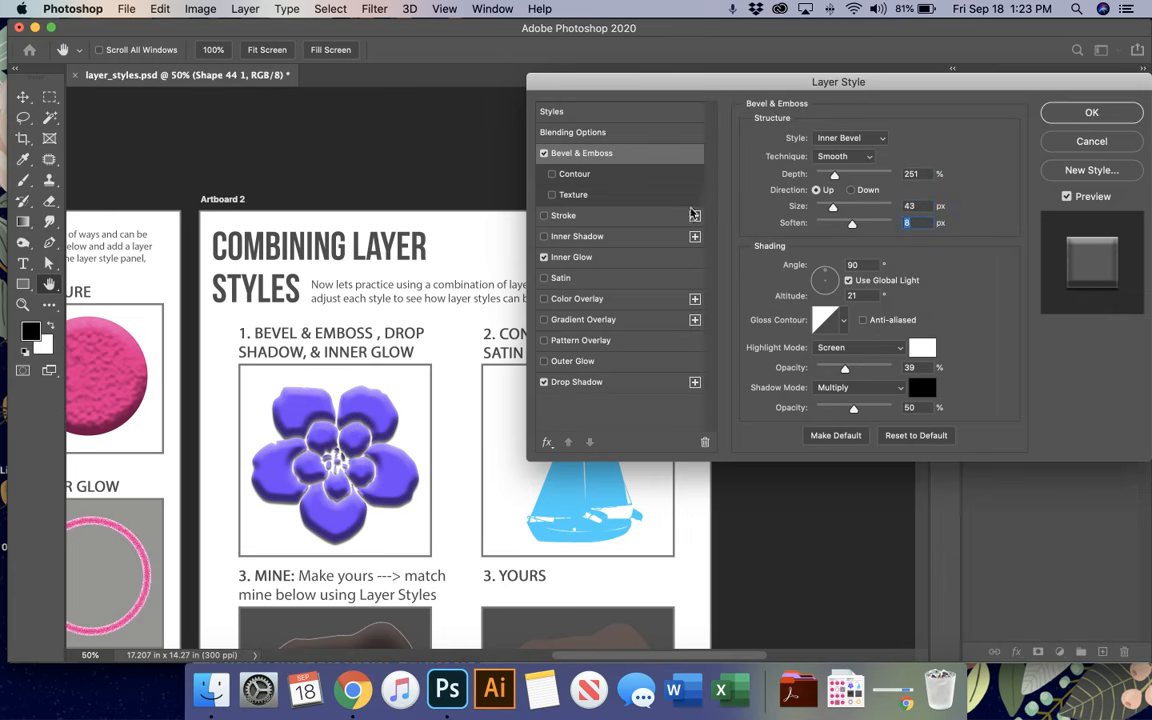
pyautogui.click(596, 259)
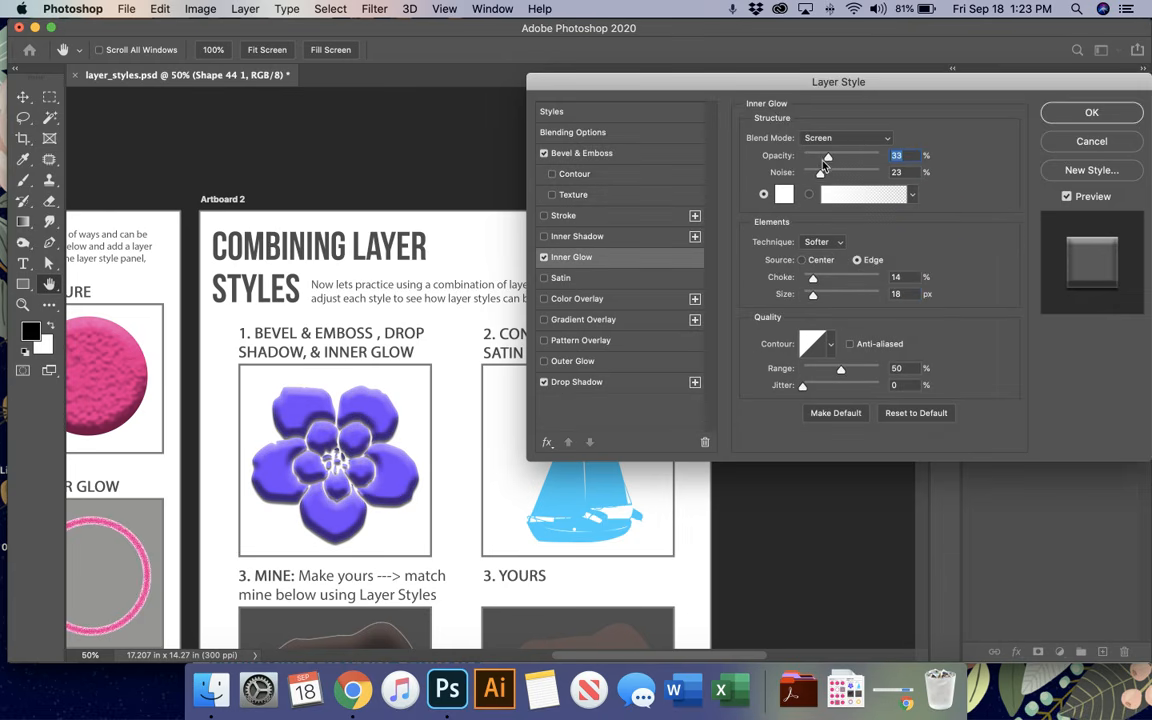
pyautogui.moveTo(813, 178); pyautogui.dragTo(811, 180)
pyautogui.click(1105, 114)
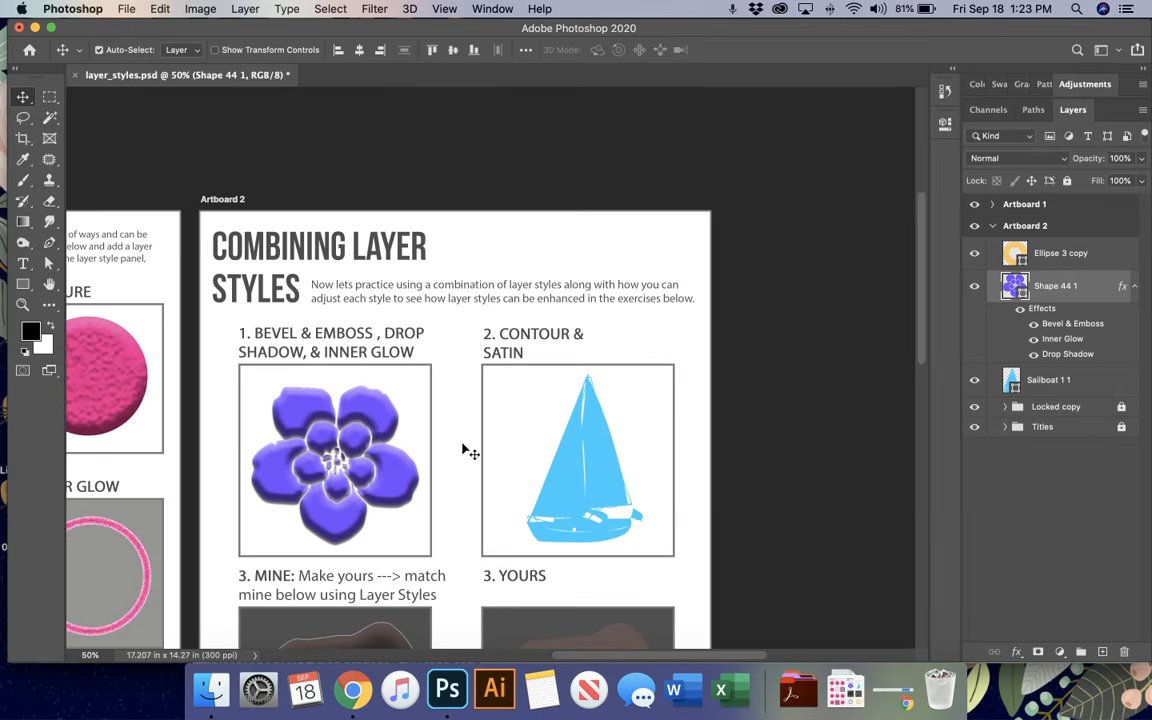
# Review the remaining Combining Layer Styles exercises and switch to the Photoshop projects page in Chrome for the worksheet instructions.
pyautogui.scroll(-3, 450, 430)
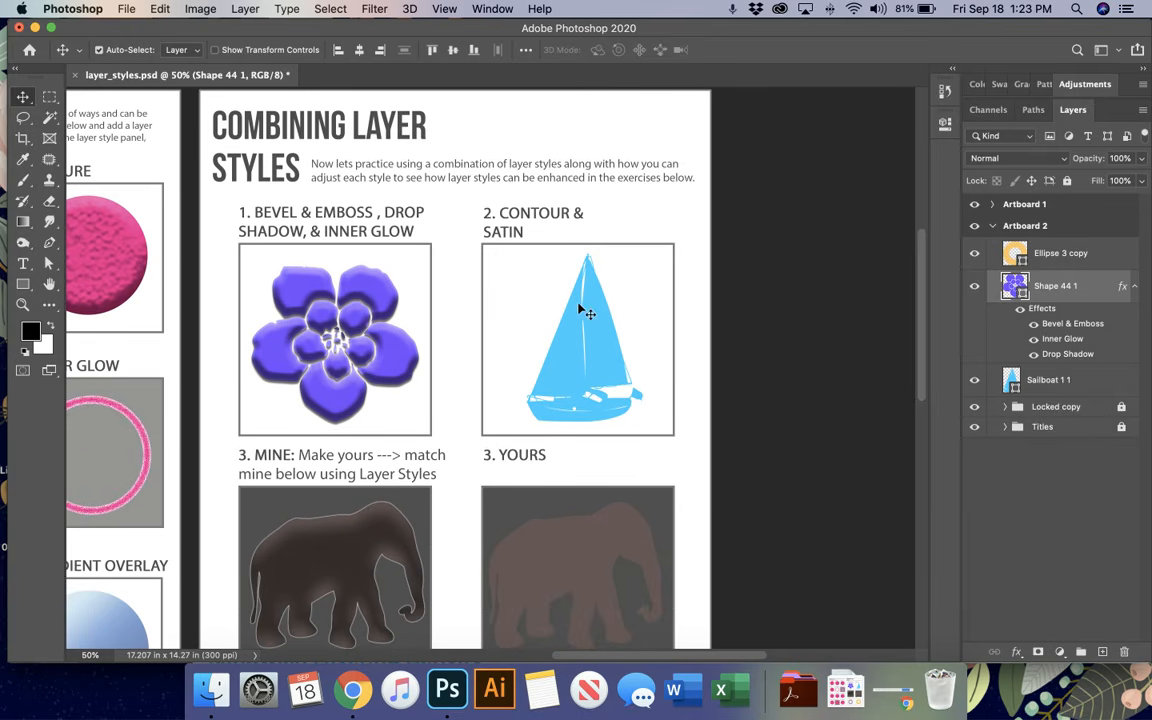
pyautogui.scroll(-6, 581, 310)
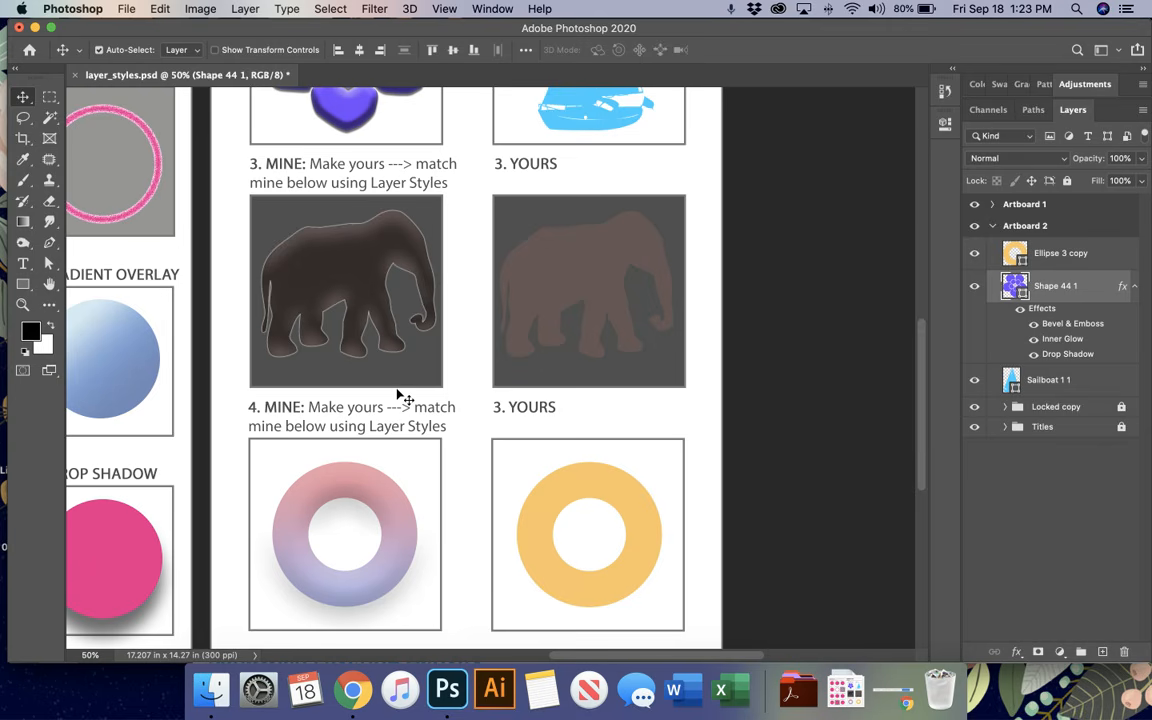
pyautogui.scroll(-3, 400, 396)
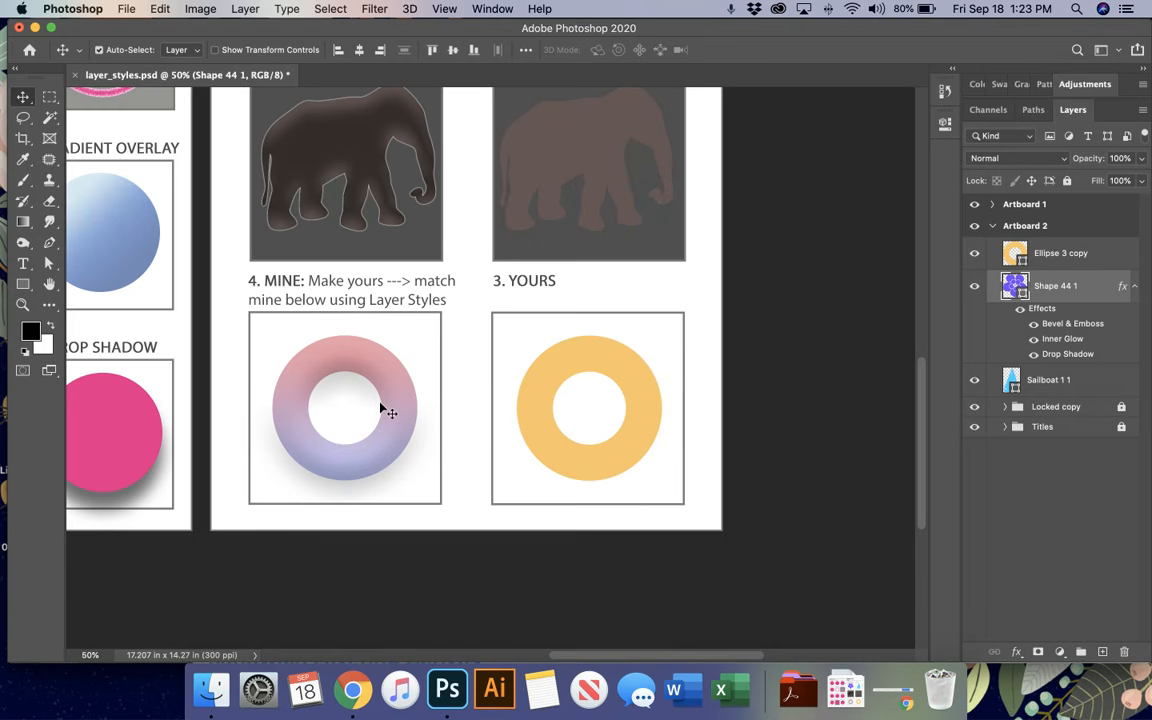
pyautogui.press('super+0')
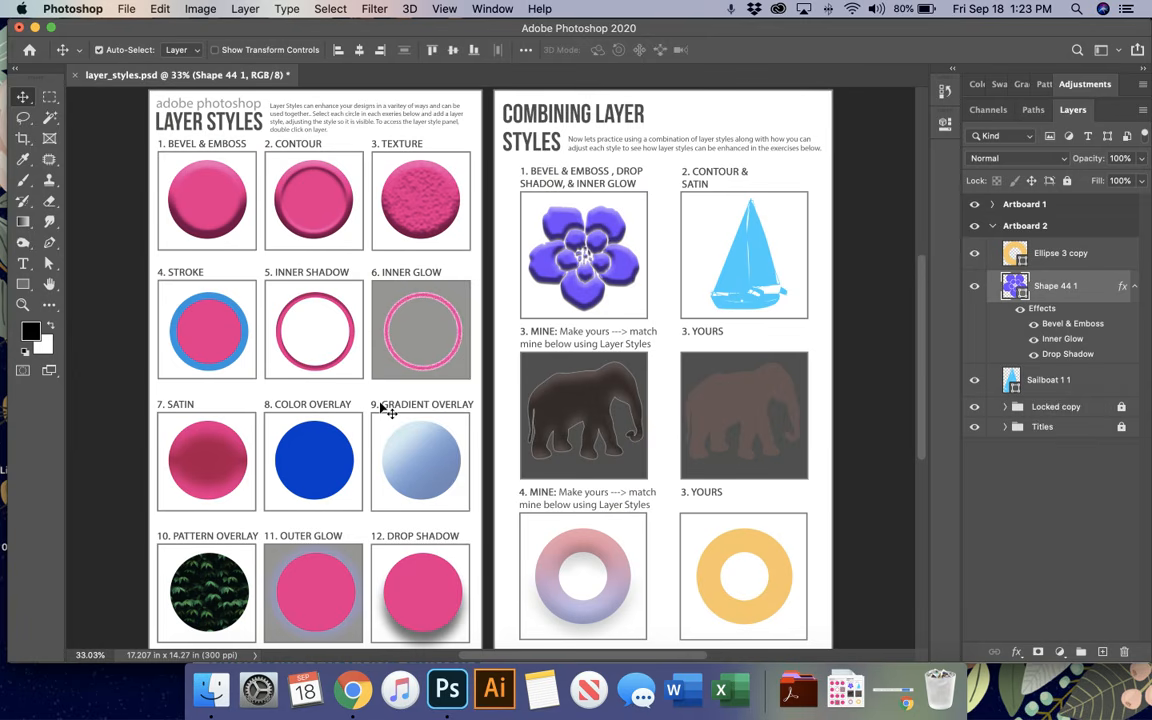
pyautogui.click(351, 700)
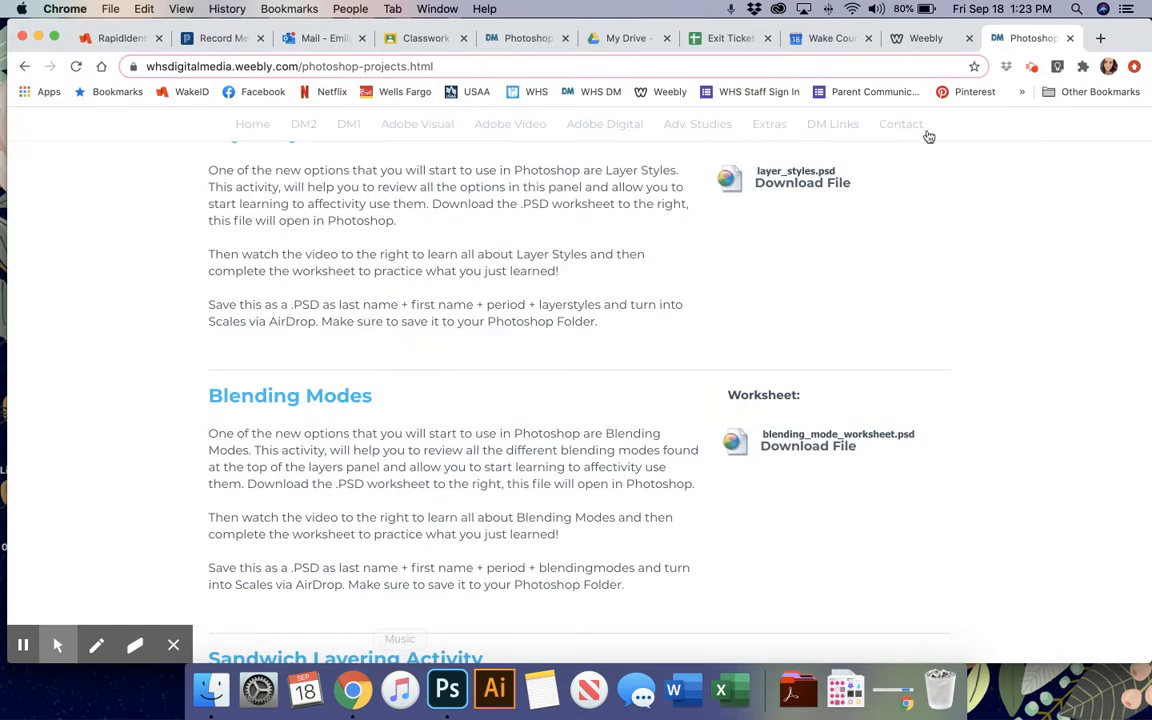